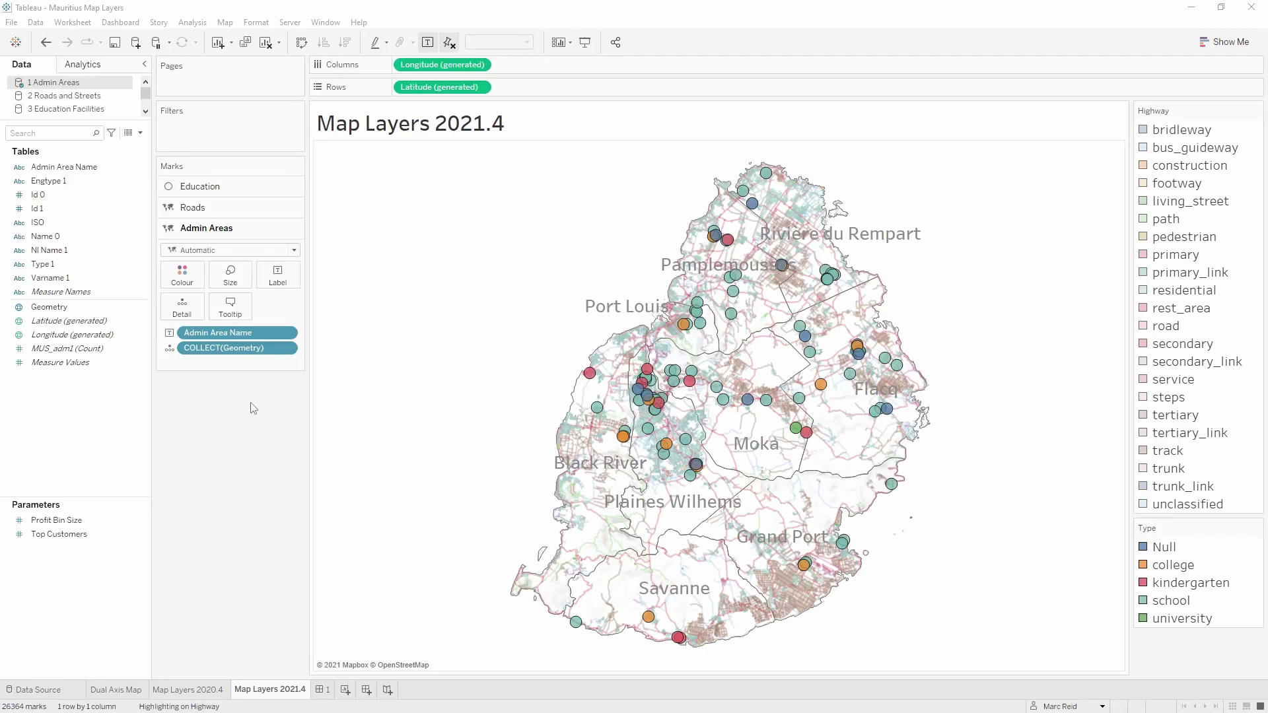
Show the Admin Areas, Roads and Education map layers one at a time, and turn all three back on.
{"action": "left_click", "coordinate": [332, 162]}
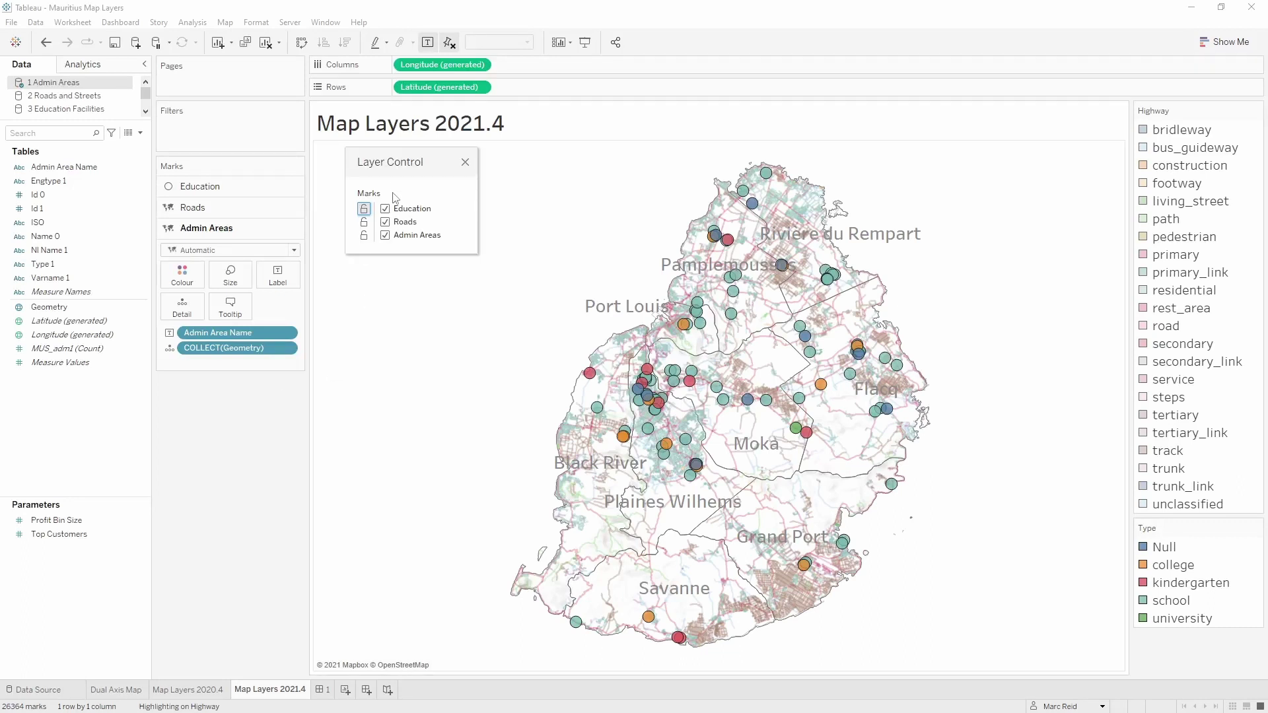
{"action": "left_click", "coordinate": [386, 222]}
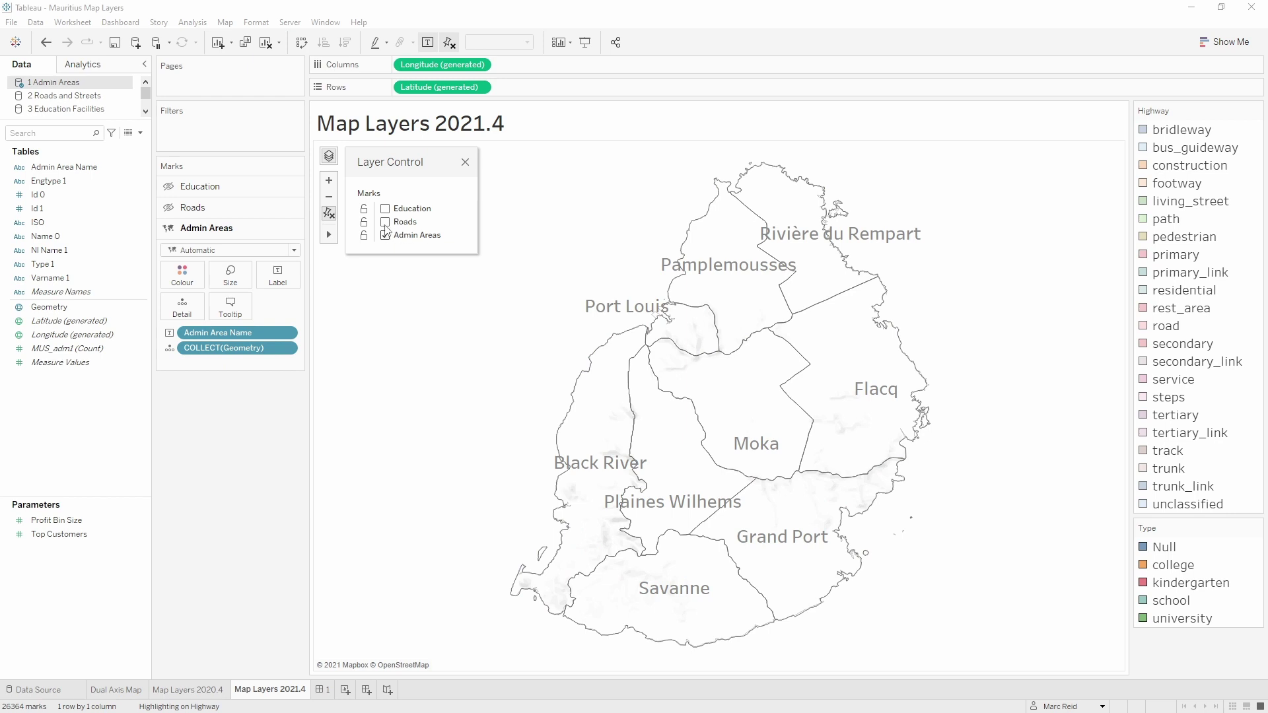
{"action": "left_click", "coordinate": [386, 235]}
{"action": "left_click", "coordinate": [386, 222]}
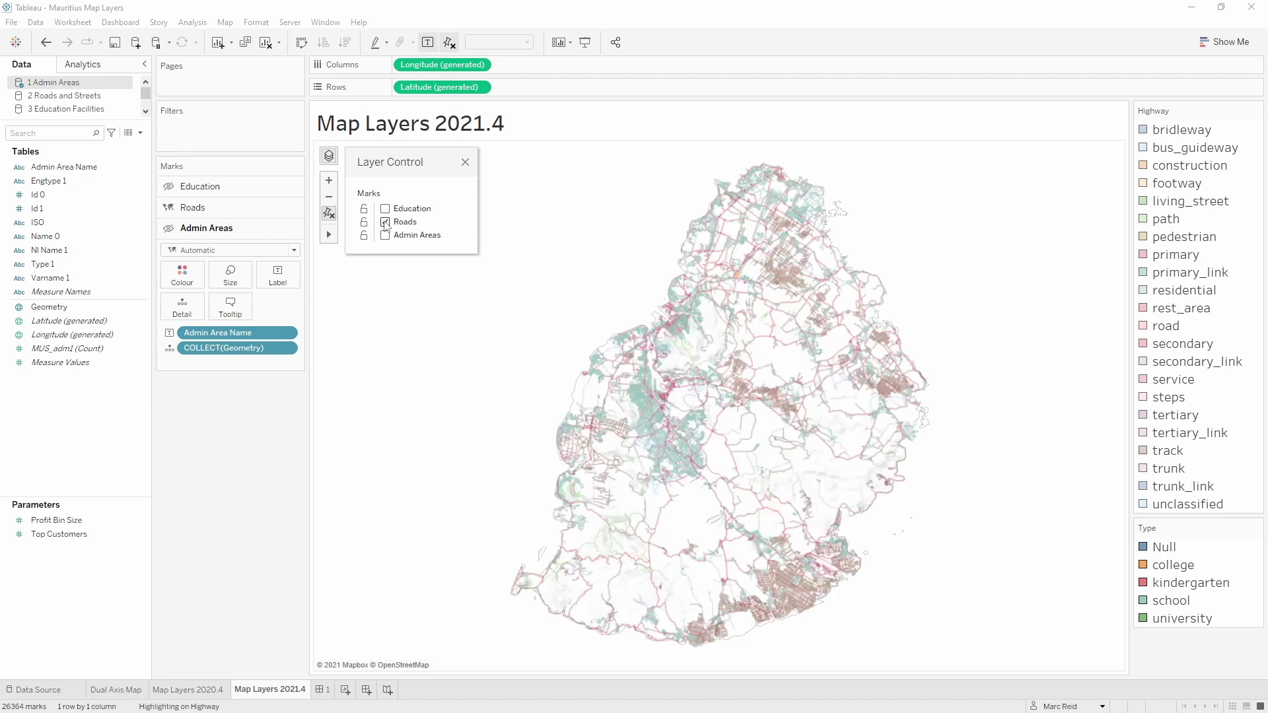
{"action": "left_click", "coordinate": [385, 222]}
{"action": "left_click", "coordinate": [385, 209]}
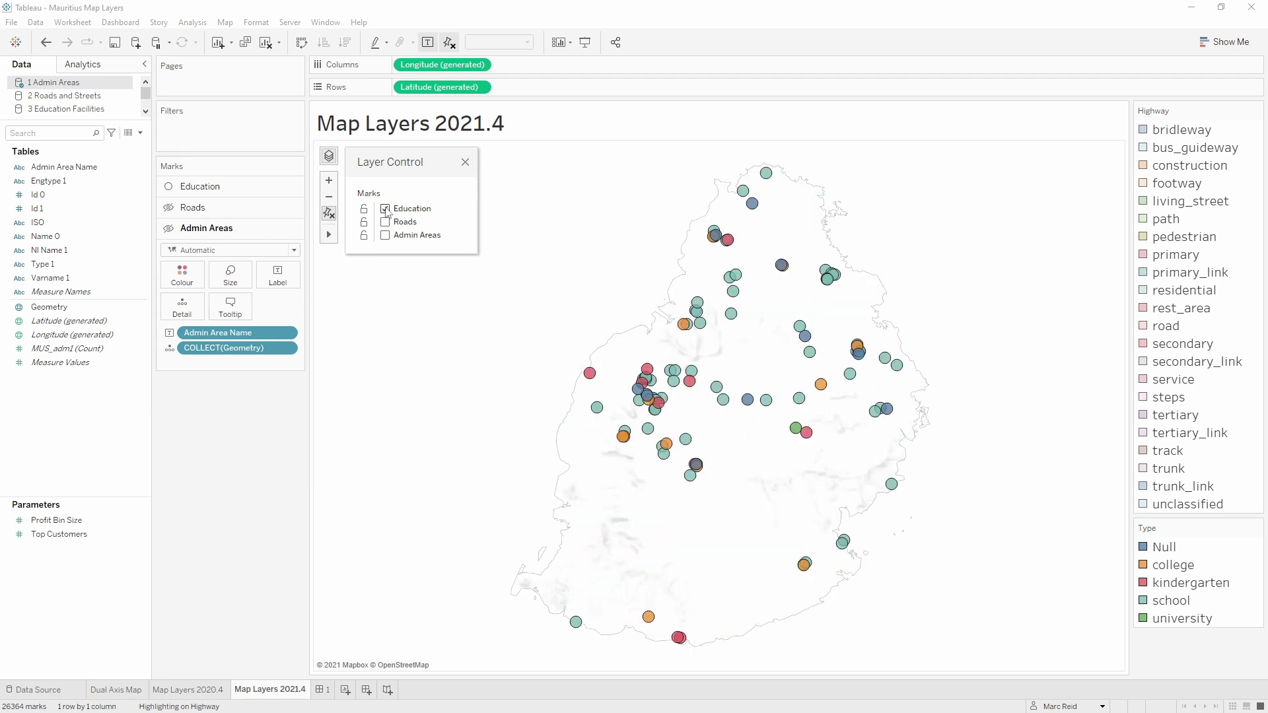
{"action": "left_click", "coordinate": [386, 221]}
{"action": "left_click", "coordinate": [385, 235]}
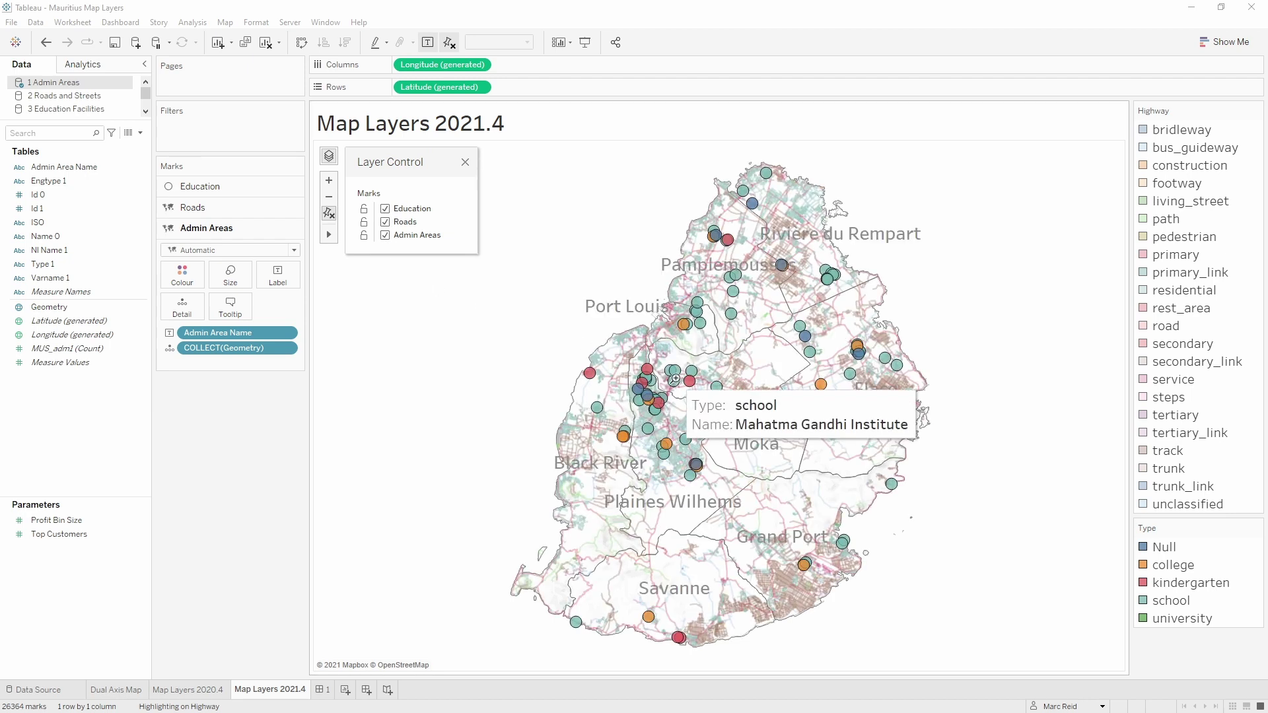
Zoom in on the area around Port Louis, reset the map view, and open the Admin Areas layer's options.
{"action": "left_click_drag", "start_coordinate": [639, 329], "coordinate": [726, 390]}
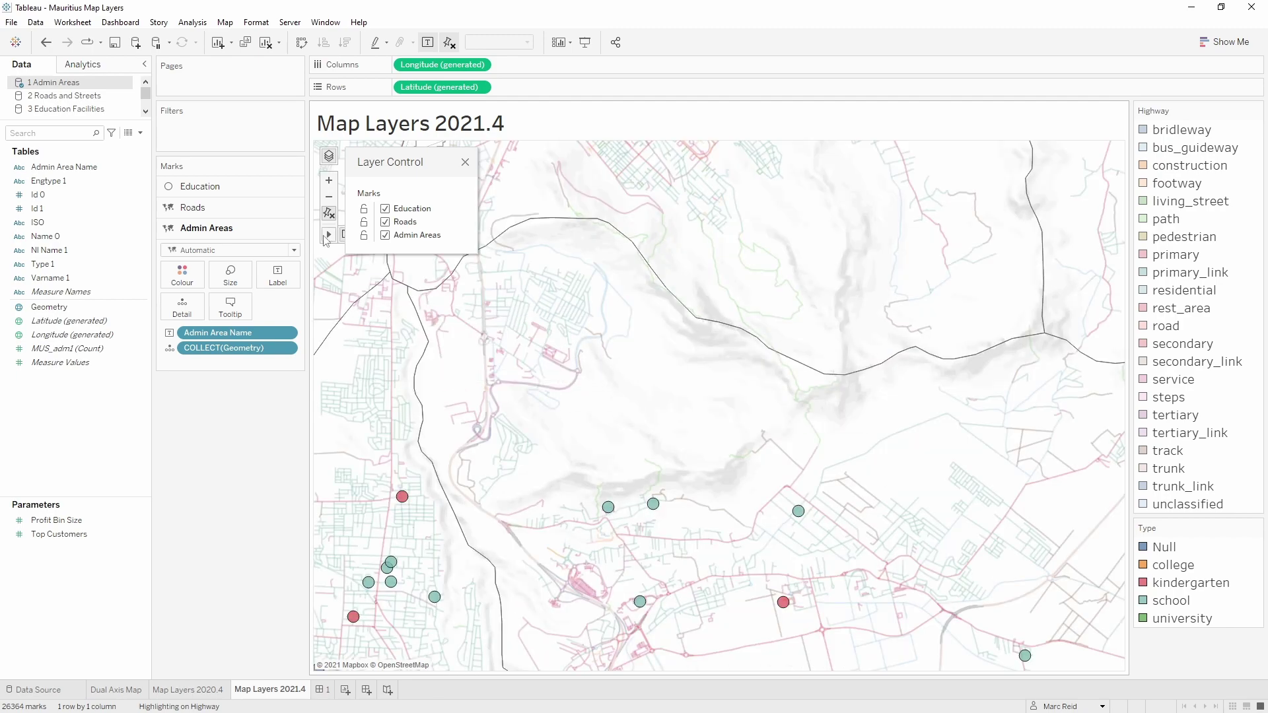
{"action": "left_click", "coordinate": [328, 212]}
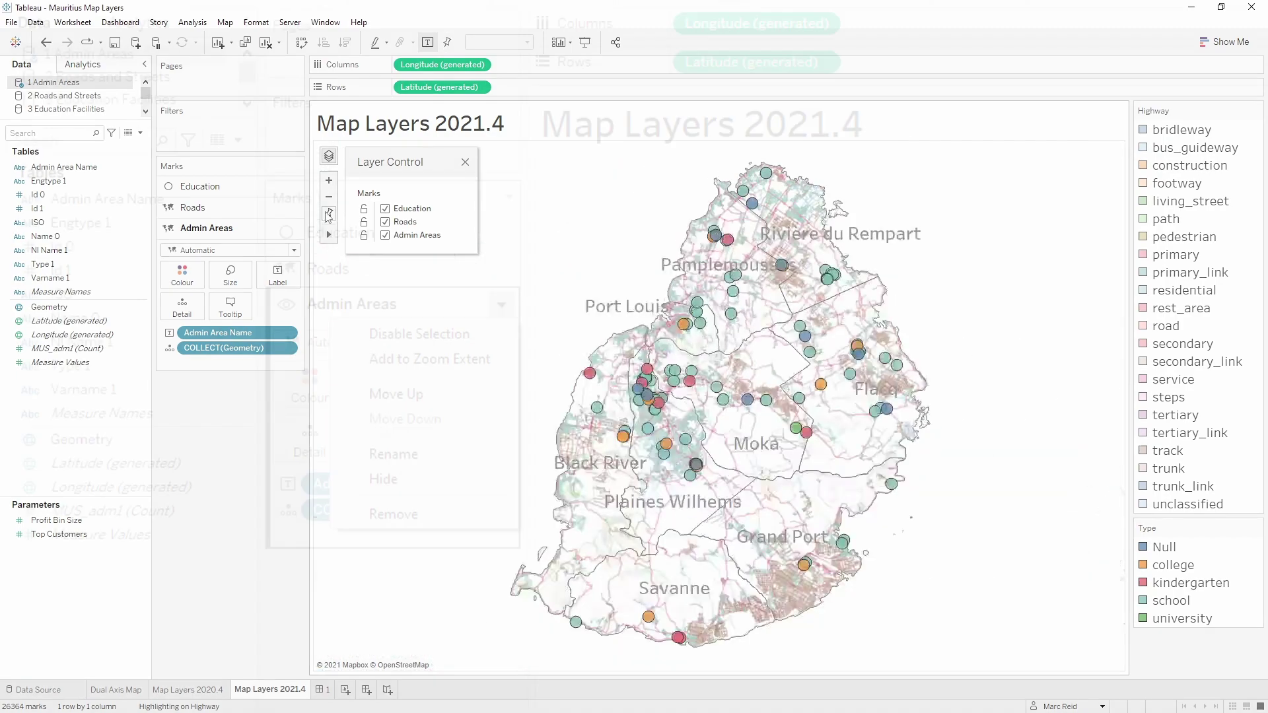
{"action": "left_click", "coordinate": [293, 228]}
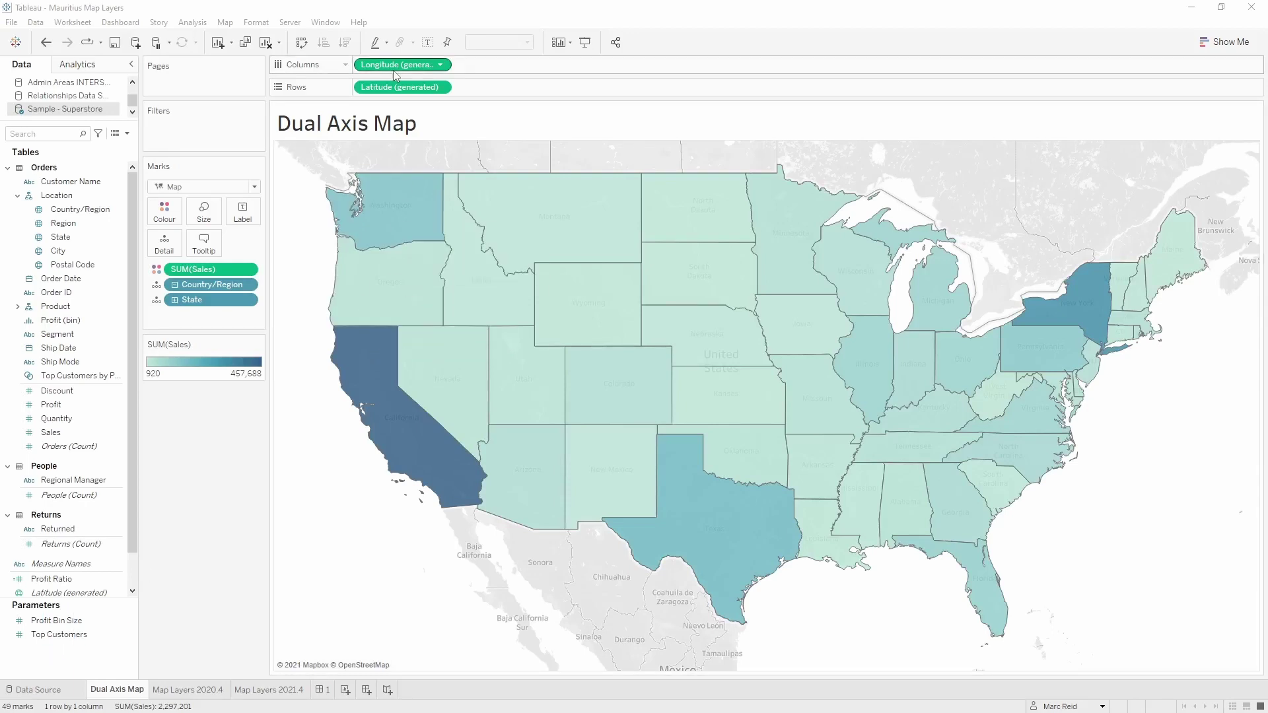
On the Dual Axis Map sheet, duplicate Latitude on Rows and give the second map City as detail and Profit as colour.
{"action": "left_click_drag", "start_coordinate": [403, 86], "coordinate": [500, 92]}
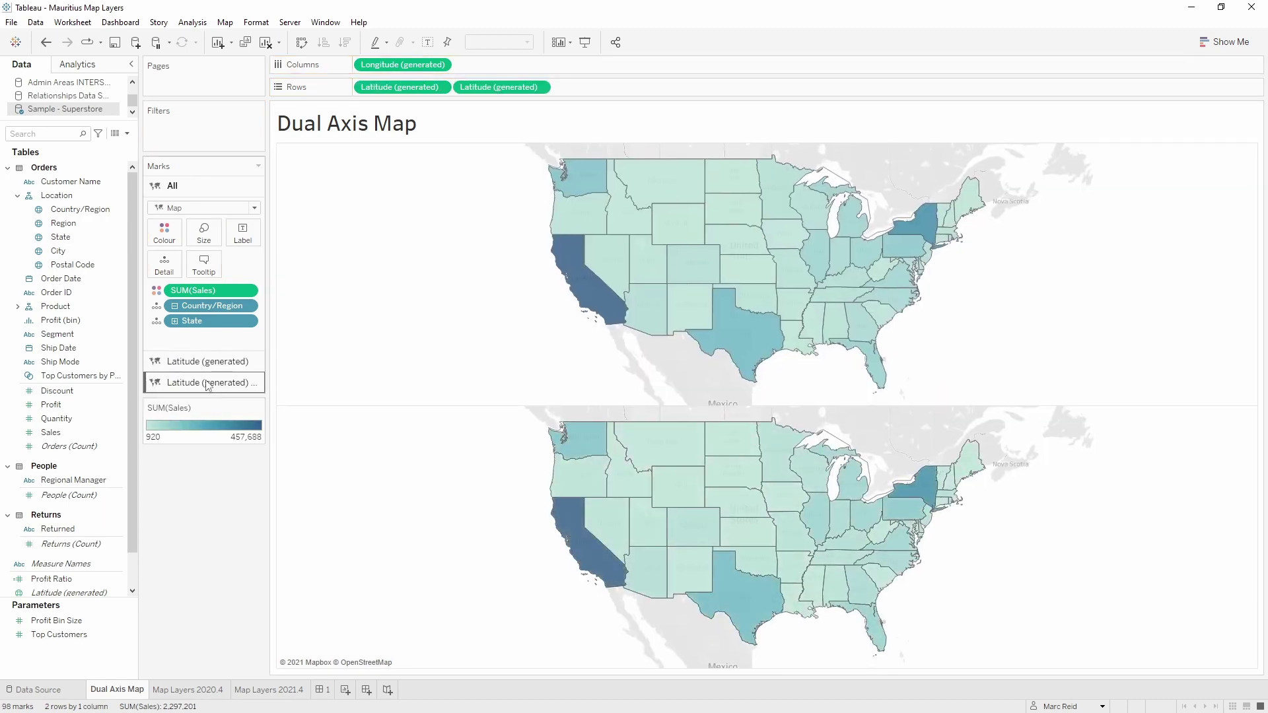
{"action": "left_click_drag", "start_coordinate": [59, 251], "coordinate": [201, 383]}
{"action": "left_click_drag", "start_coordinate": [66, 406], "coordinate": [207, 337]}
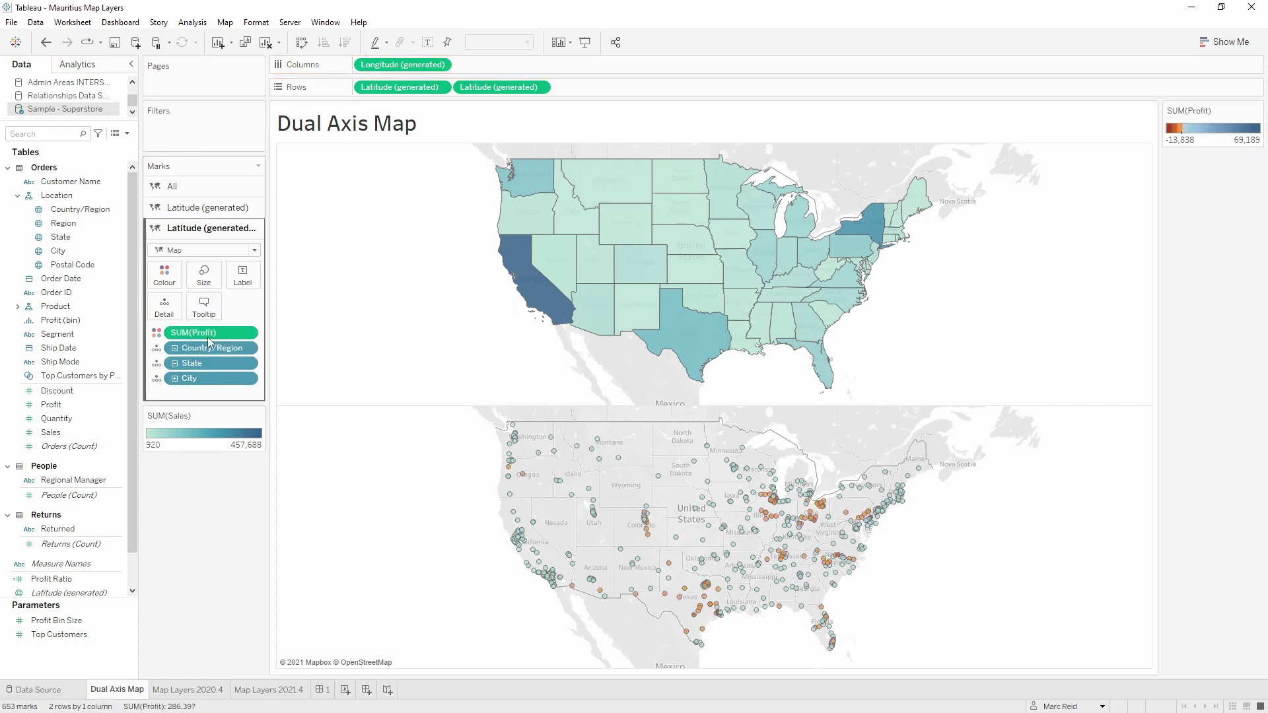
Change the second map's mark type to Circle and combine both maps as a dual axis.
{"action": "left_click", "coordinate": [205, 250]}
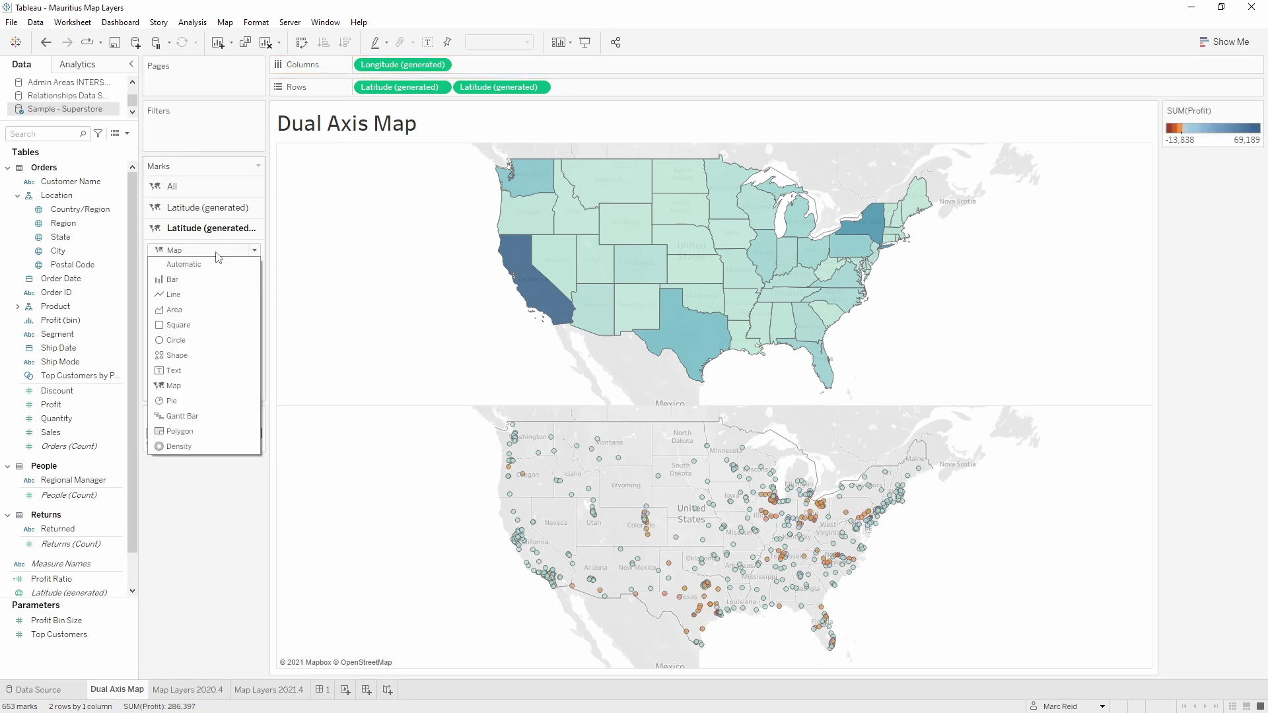
{"action": "left_click", "coordinate": [206, 339]}
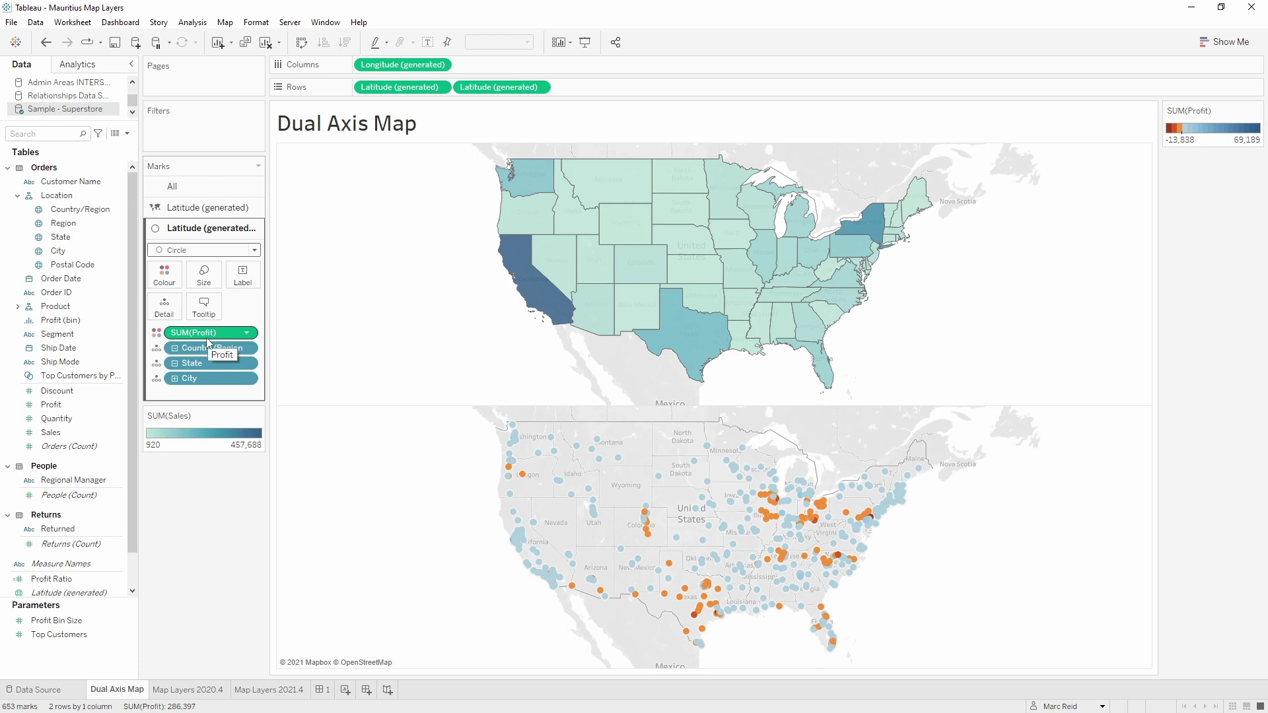
{"action": "left_click", "coordinate": [539, 87]}
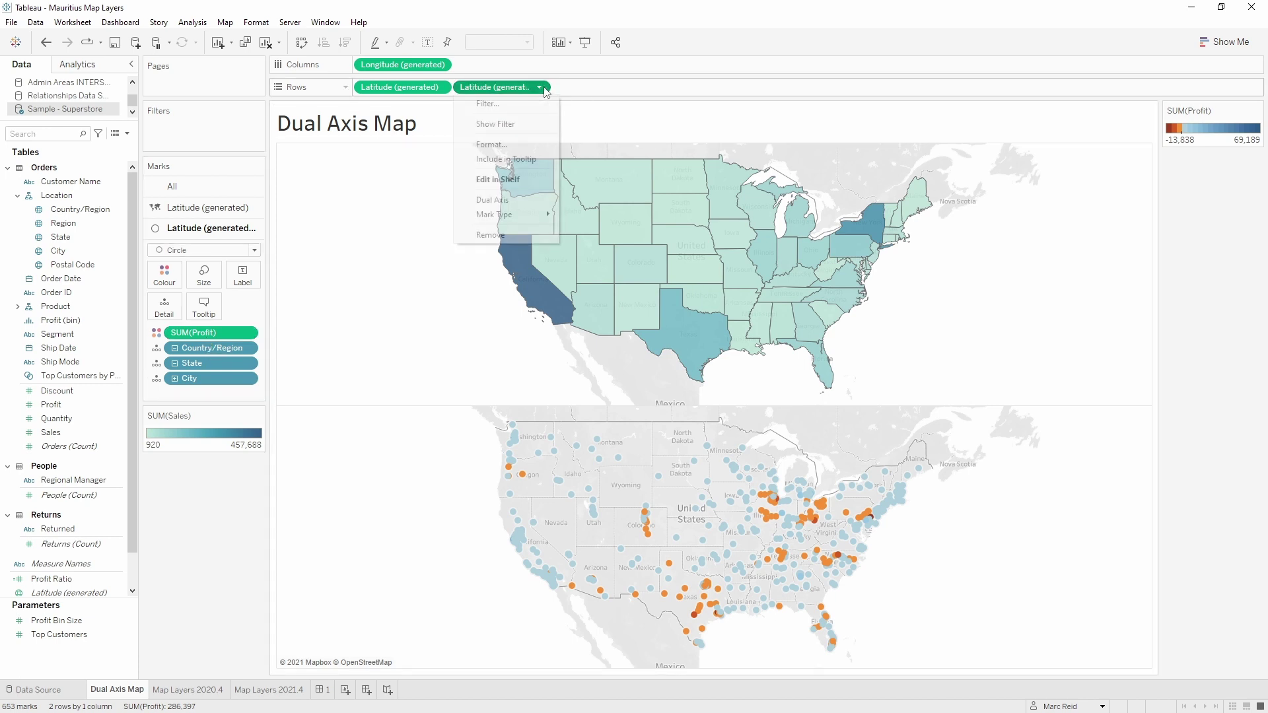
{"action": "left_click", "coordinate": [528, 198]}
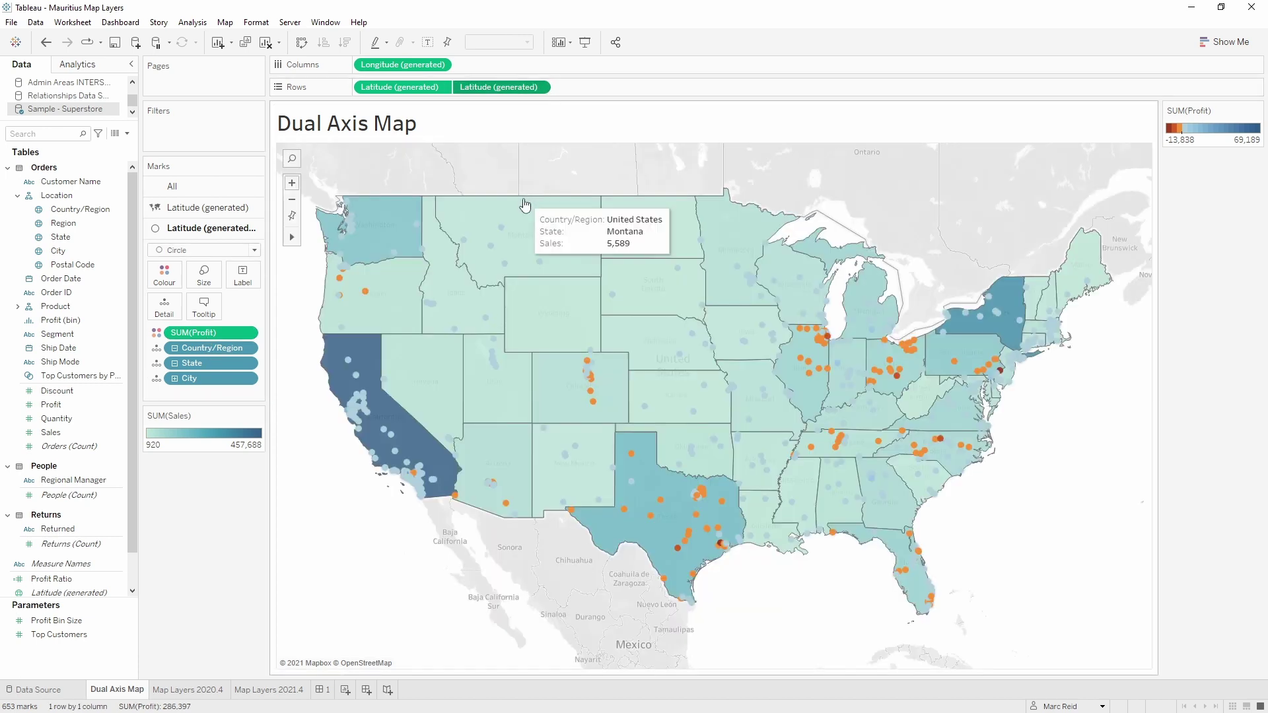
Give the city circles a dark border colour.
{"action": "left_click", "coordinate": [164, 274]}
{"action": "left_click", "coordinate": [224, 379]}
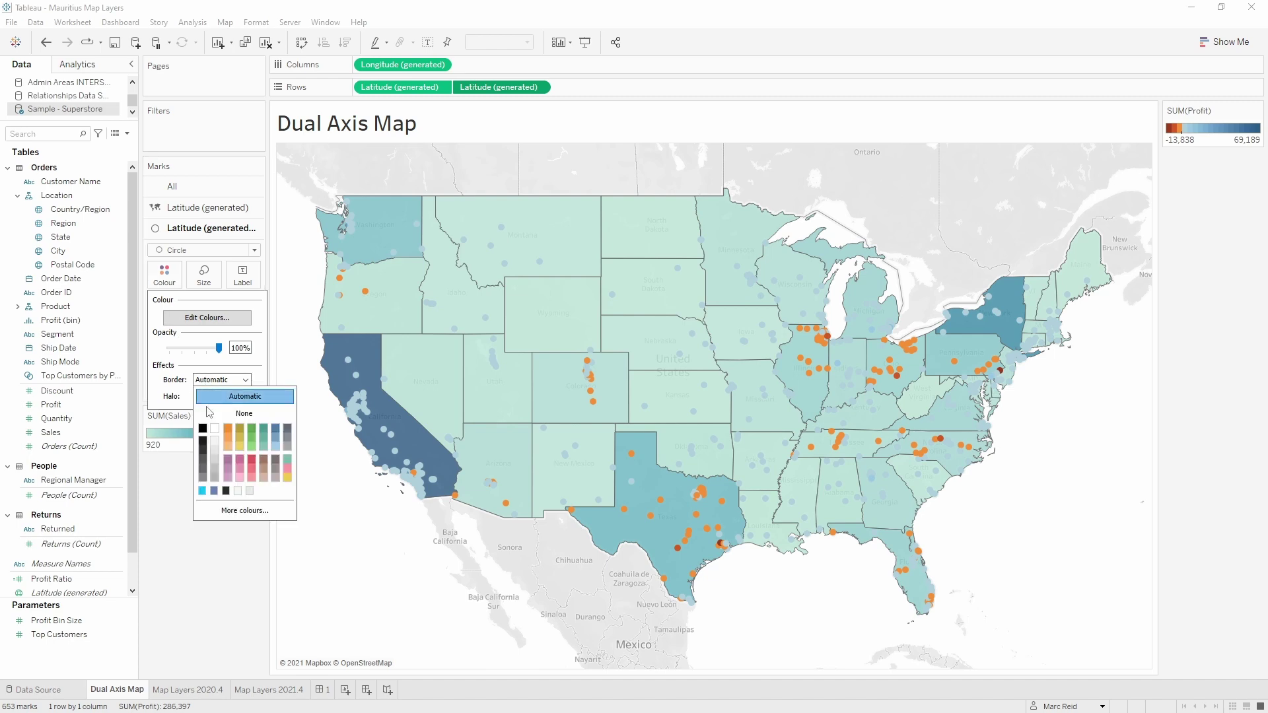
{"action": "left_click", "coordinate": [205, 450]}
{"action": "left_click", "coordinate": [228, 591]}
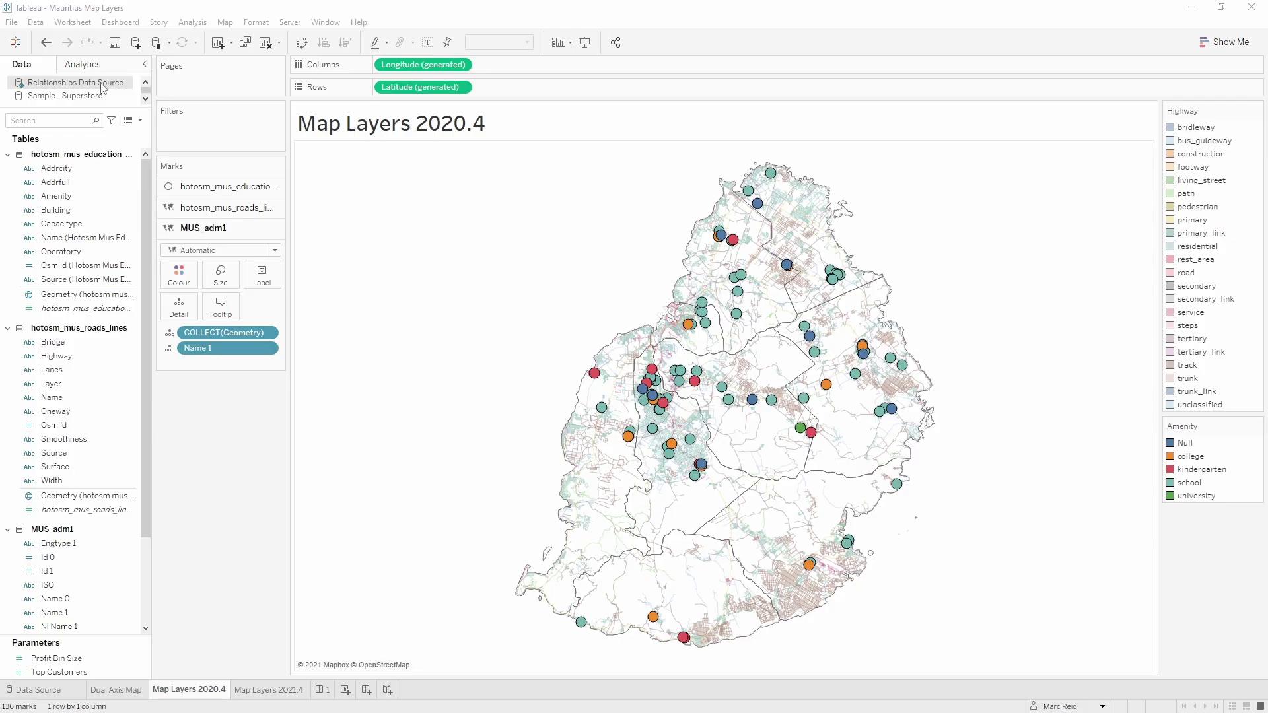
Open the Relationships Data Source for editing and examine how MUS_adm1 is related to the education and roads tables.
{"action": "right_click", "coordinate": [101, 87]}
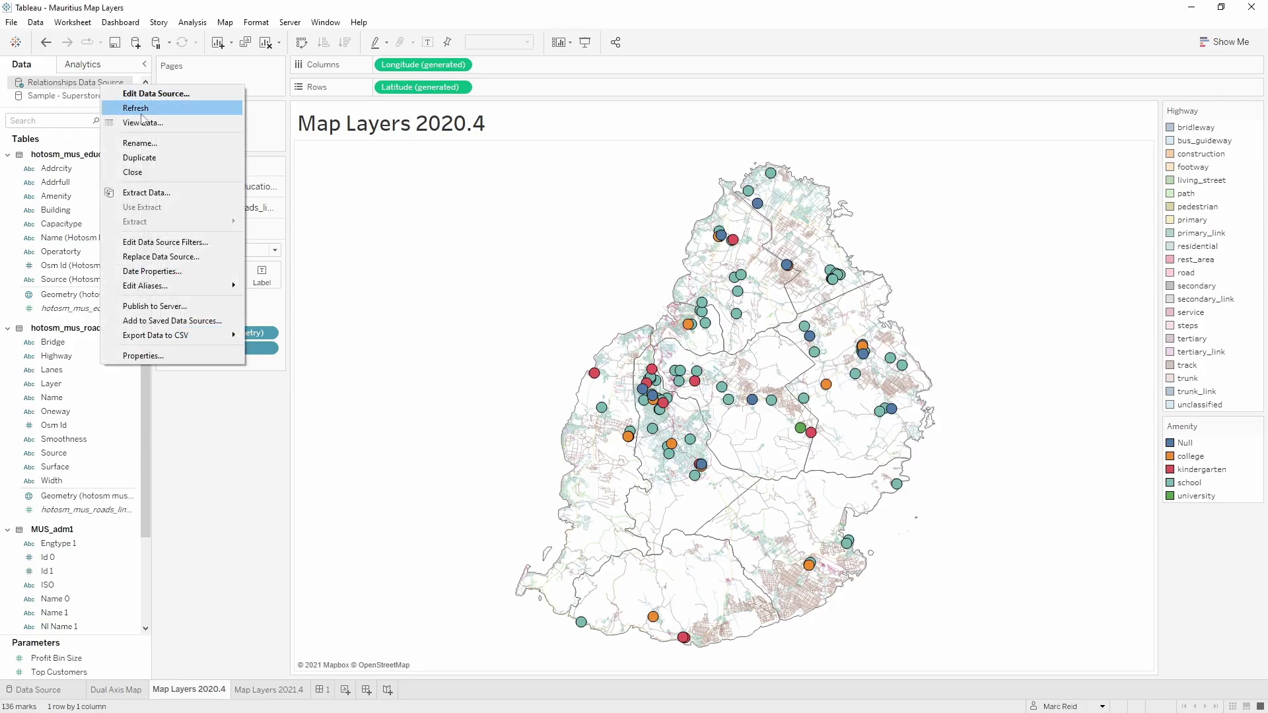
{"action": "left_click", "coordinate": [177, 96]}
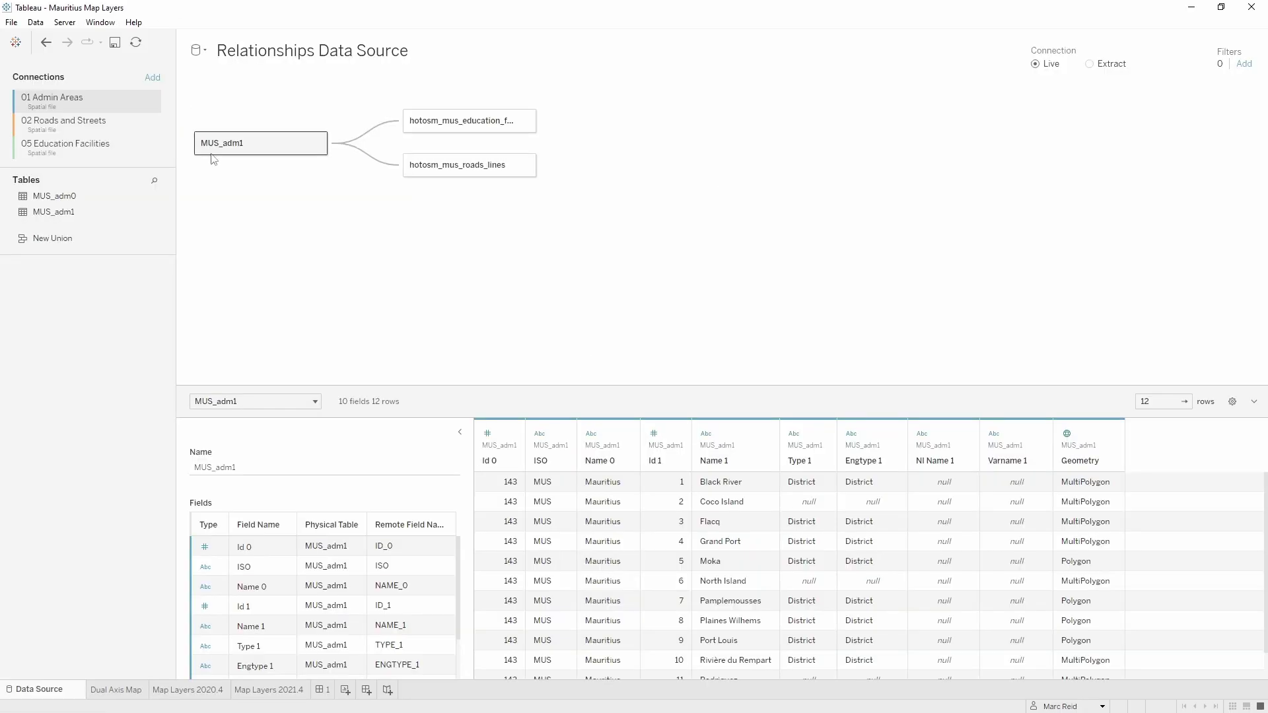
{"action": "left_click", "coordinate": [377, 136]}
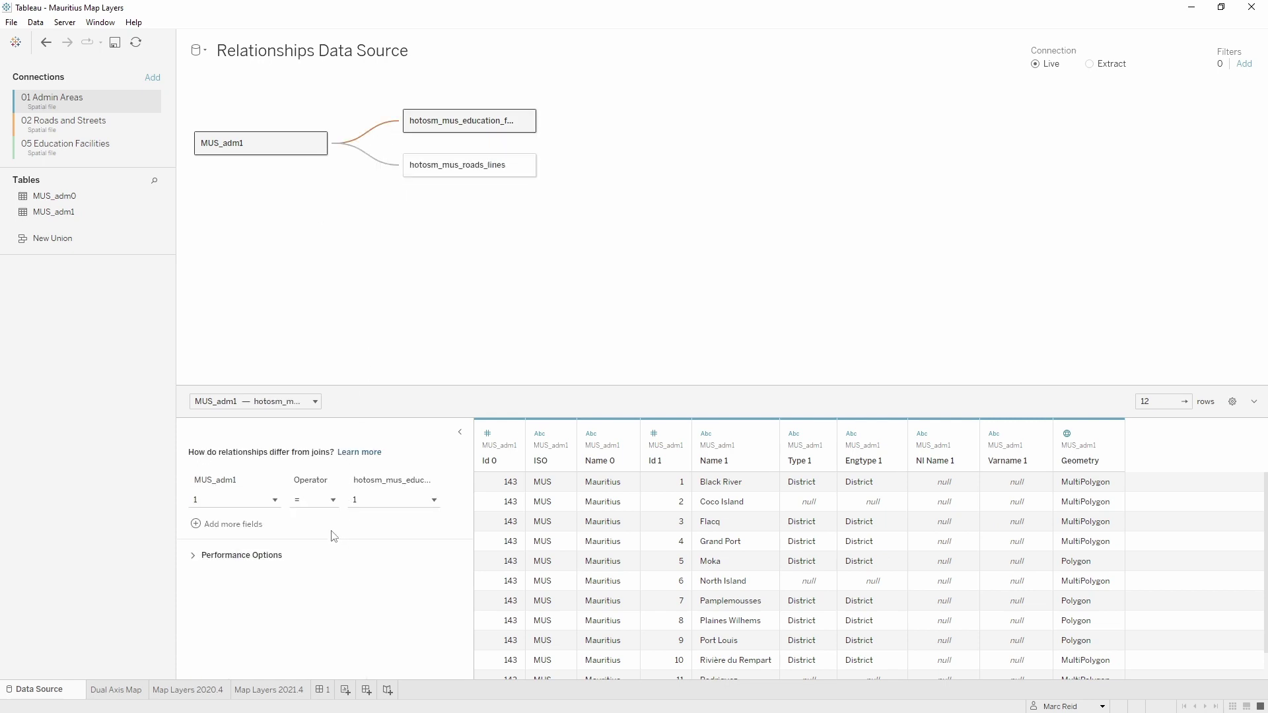
{"action": "left_click", "coordinate": [368, 159]}
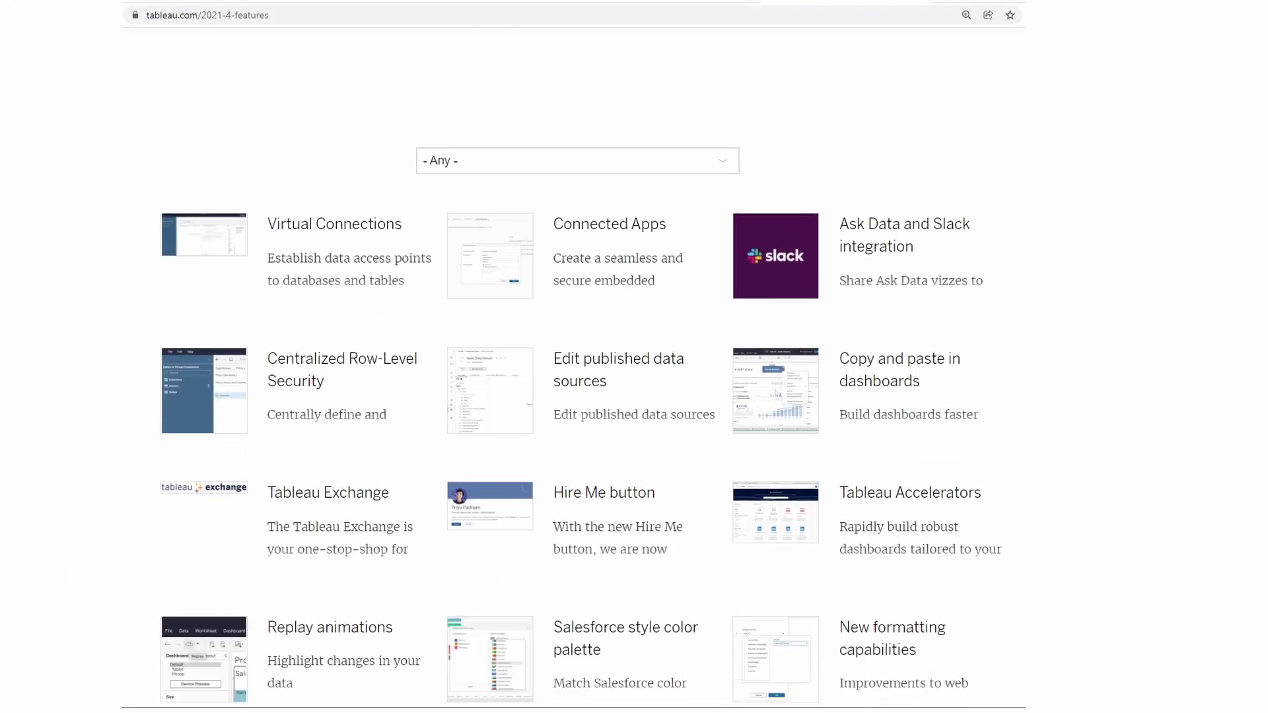
Switch to the Tableau 2021.4 features web page and find the entry on multi data sources support in map layers.
{"action": "scroll", "coordinate": [617, 264], "scroll_direction": "down", "scroll_amount": 10}
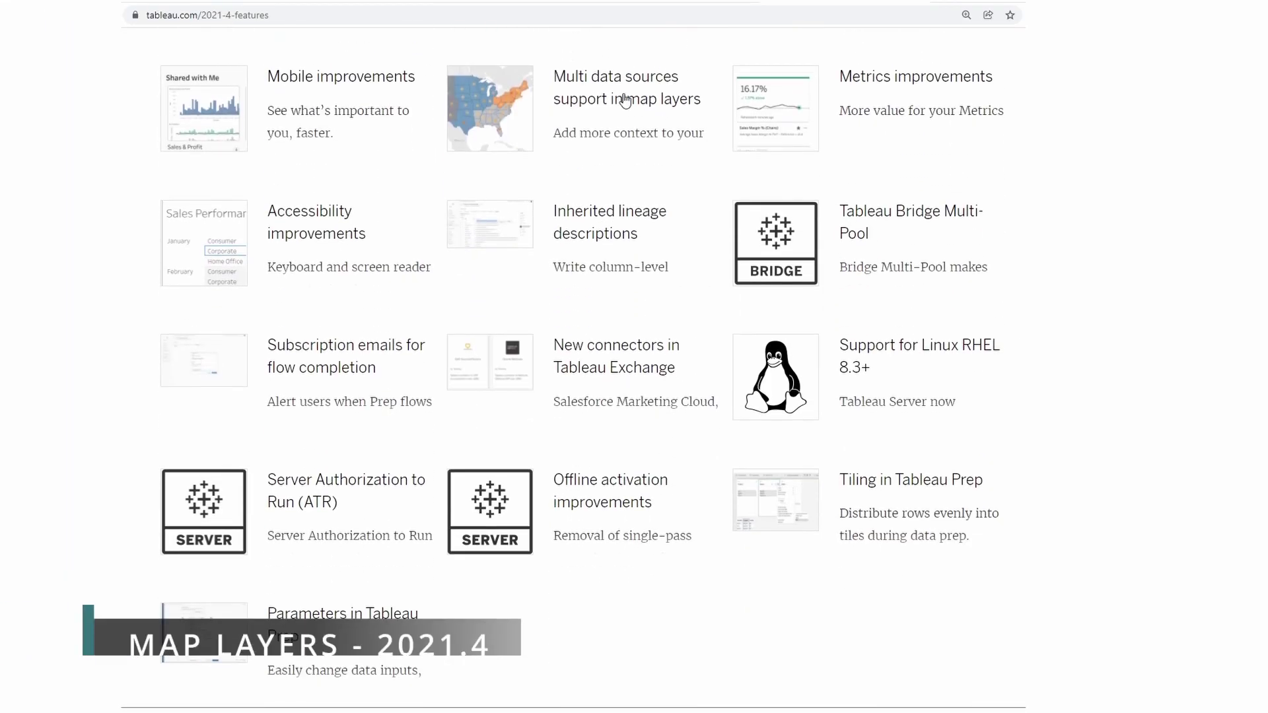
{"action": "left_click", "coordinate": [616, 99]}
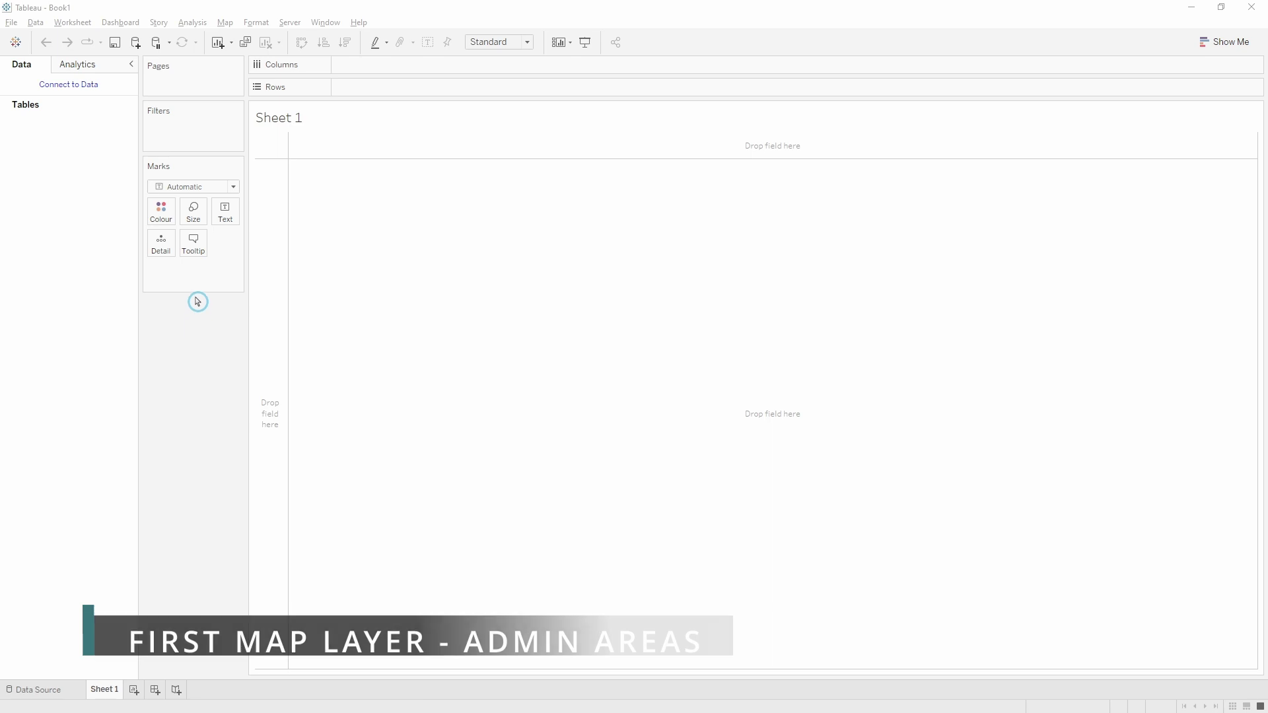
Connect the empty workbook to the spatial file 01 Admin Areas.zip from the Data folder on the Desktop.
{"action": "left_click", "coordinate": [80, 86]}
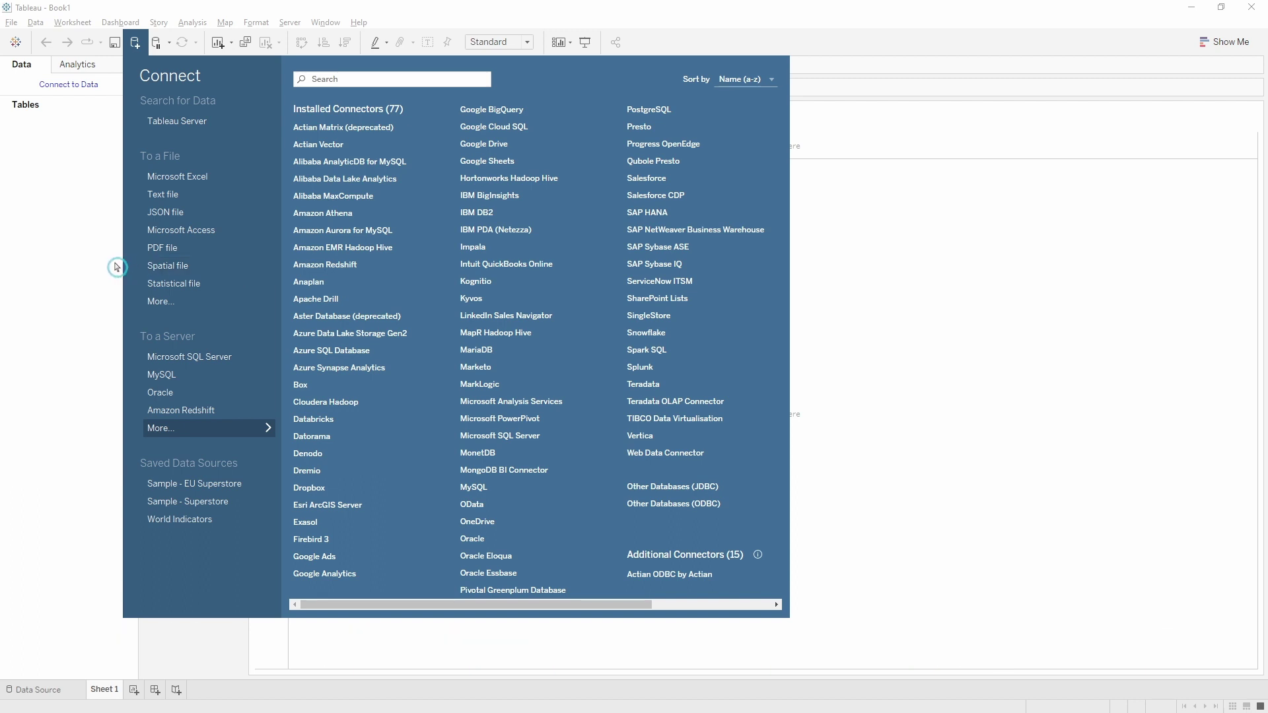
{"action": "left_click", "coordinate": [93, 260]}
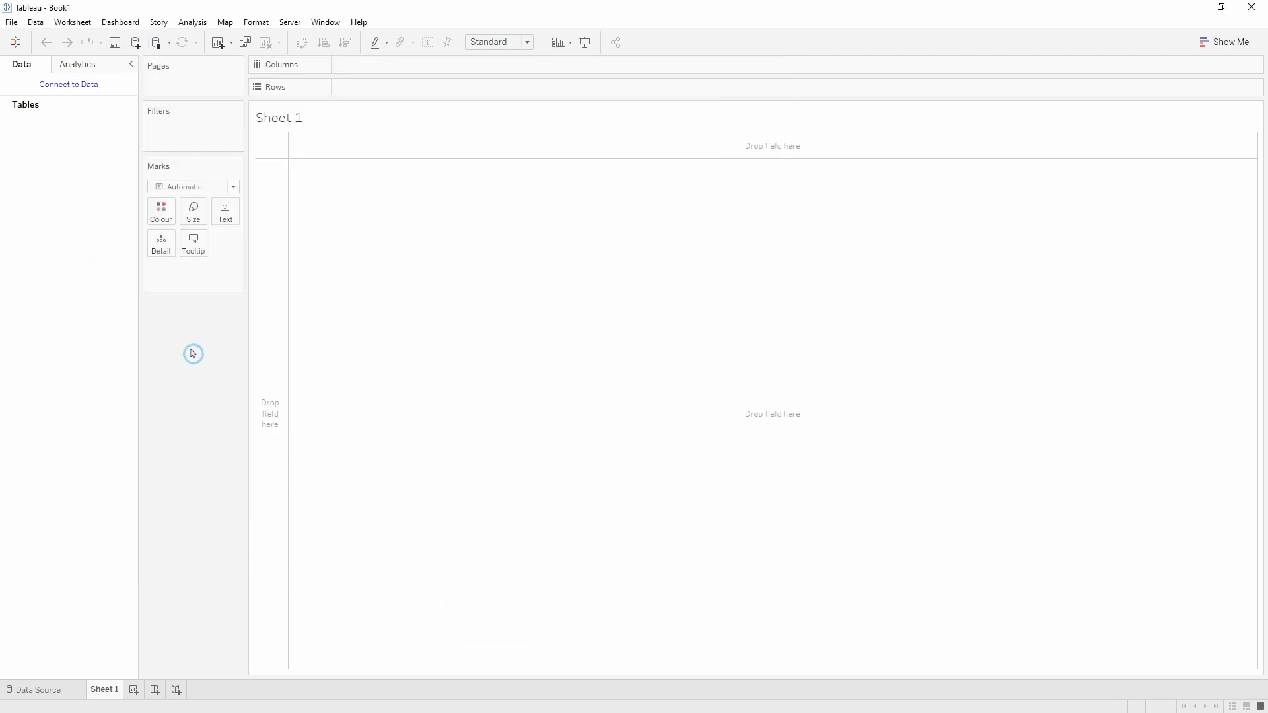
{"action": "key", "text": "alt+Tab"}
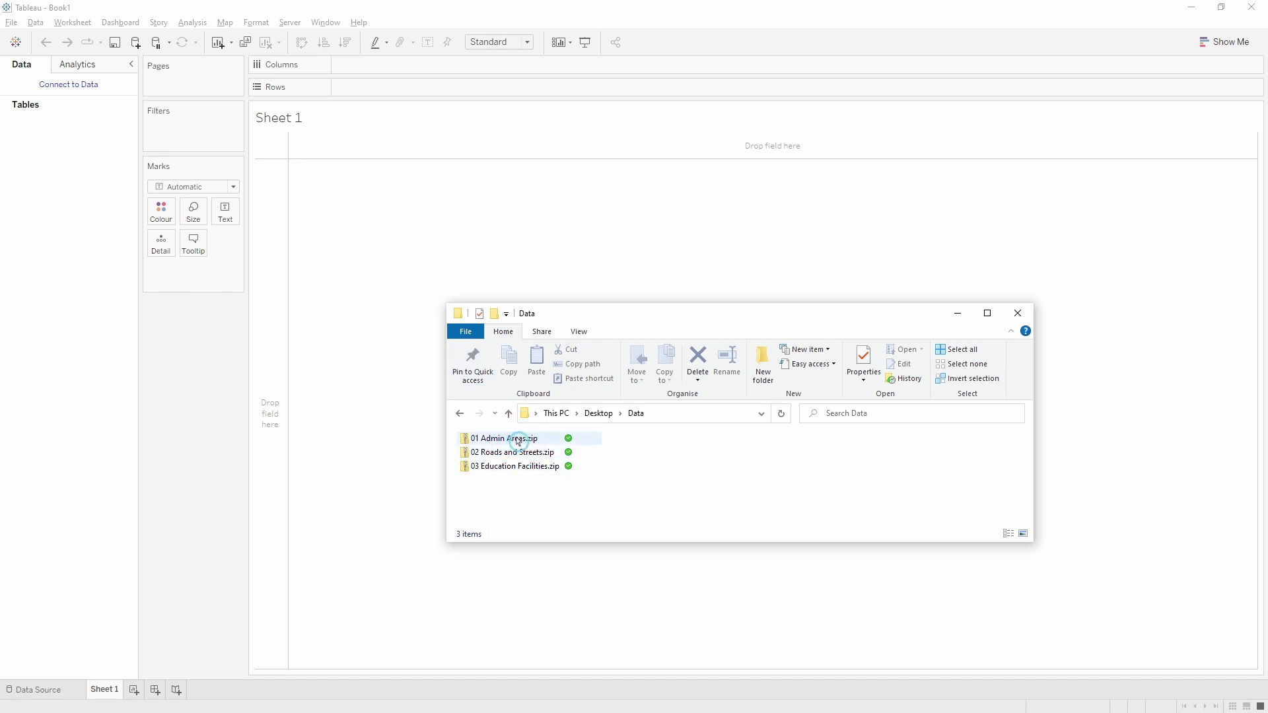
{"action": "left_click", "coordinate": [518, 442]}
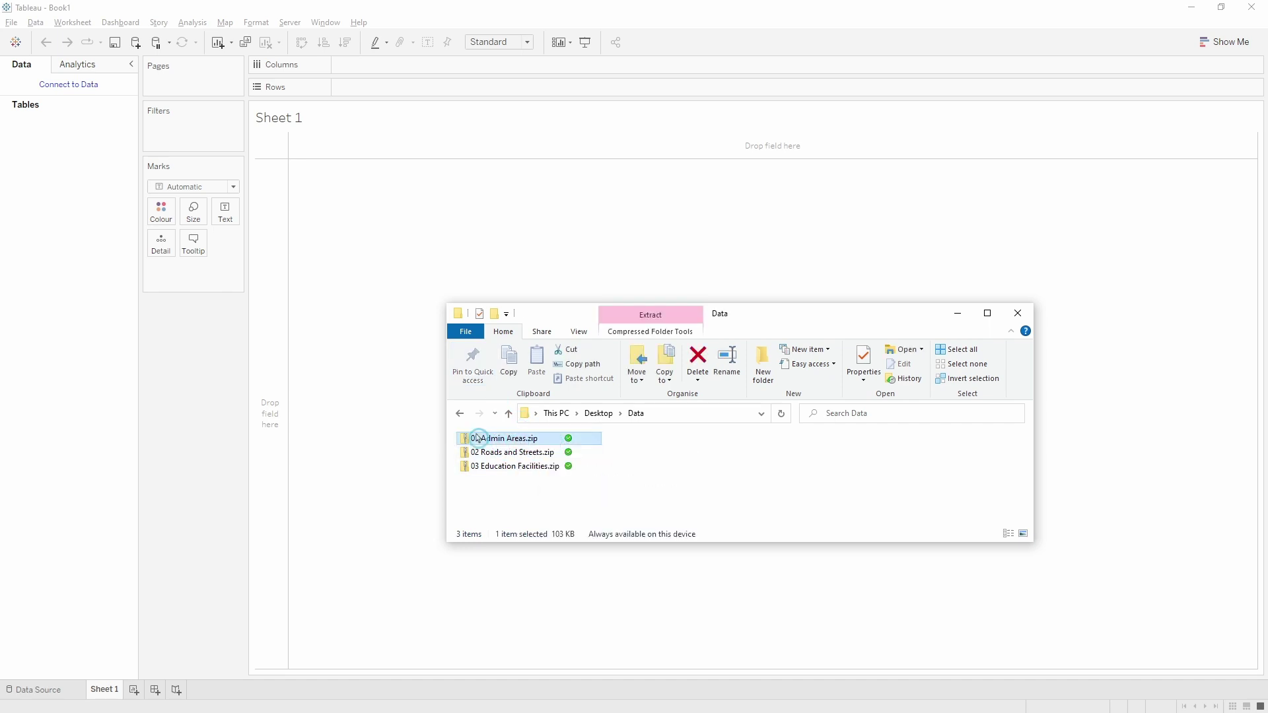
{"action": "left_click", "coordinate": [340, 7]}
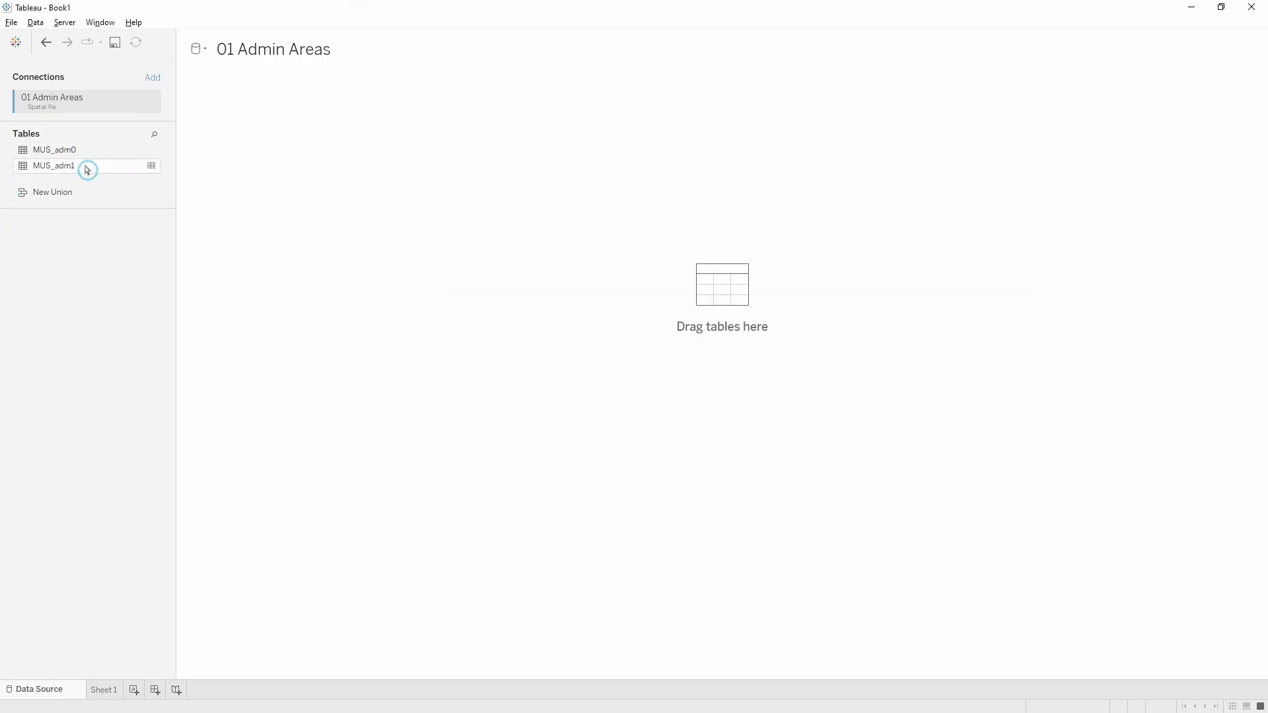
Add the MUS_adm1 table to the data source and enlarge its data preview to show all the rows.
{"action": "left_click_drag", "start_coordinate": [88, 170], "coordinate": [288, 169]}
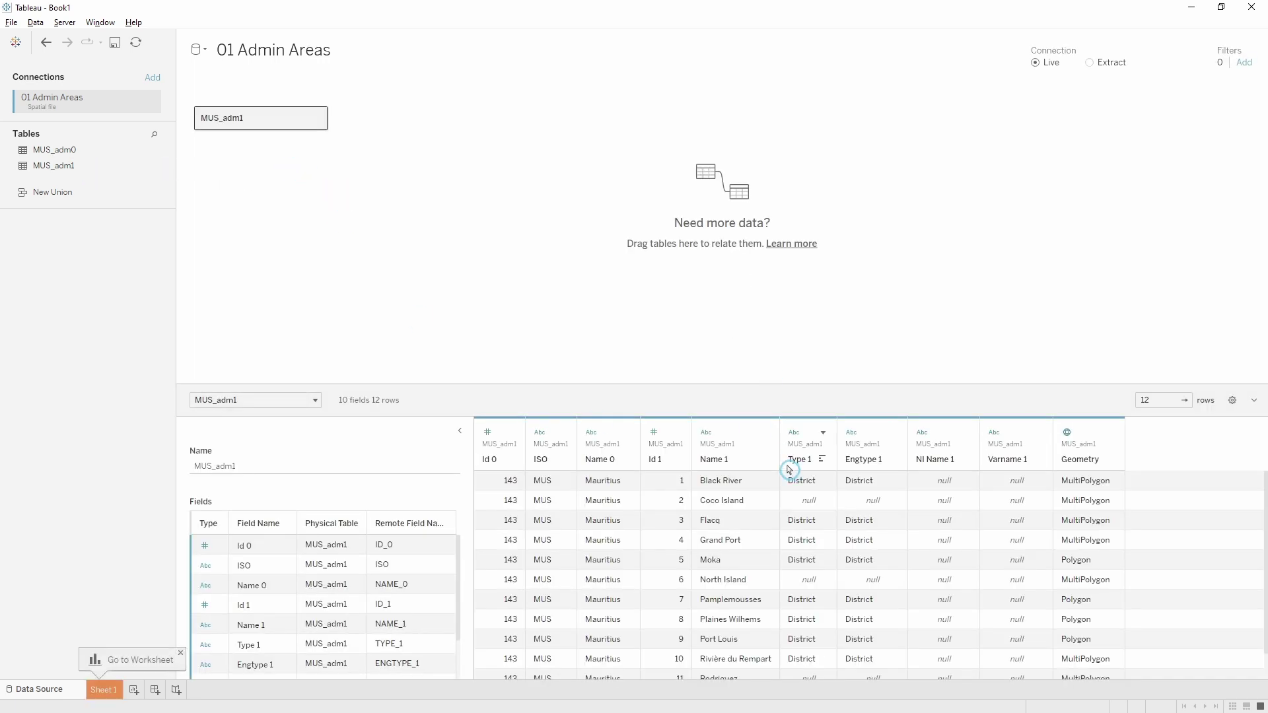
{"action": "left_click", "coordinate": [720, 435]}
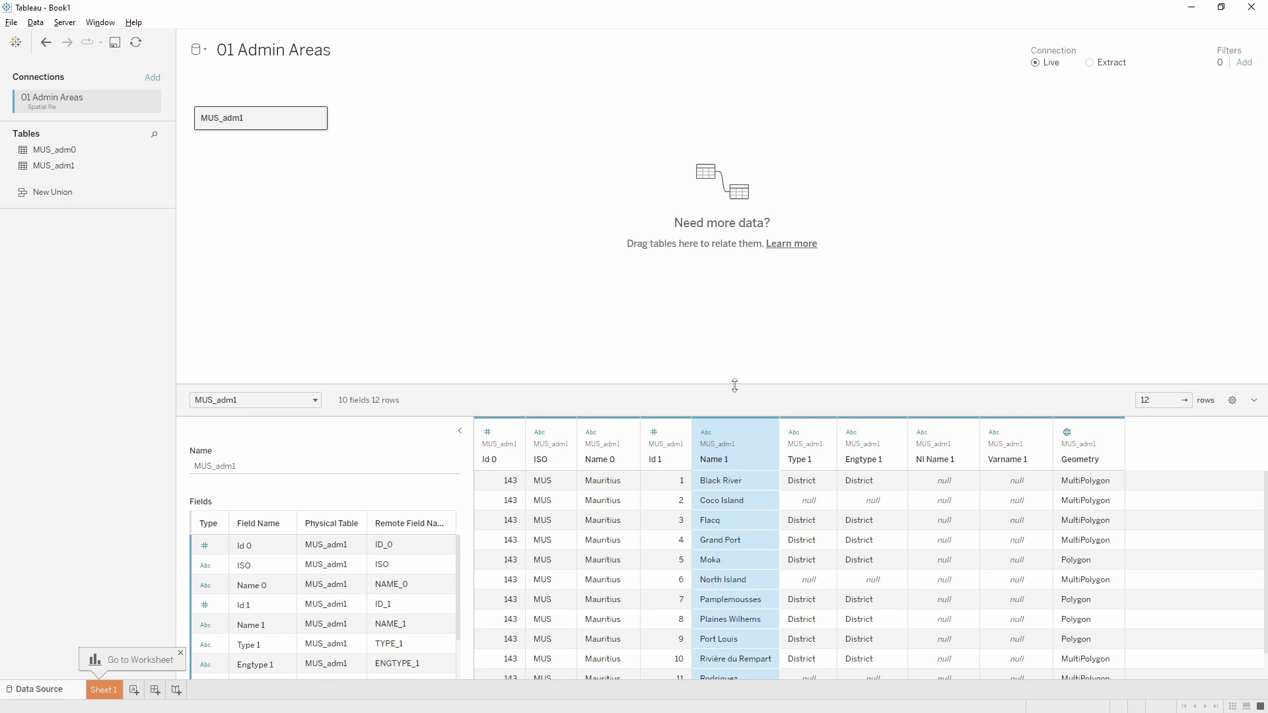
{"action": "left_click_drag", "start_coordinate": [734, 385], "coordinate": [738, 281]}
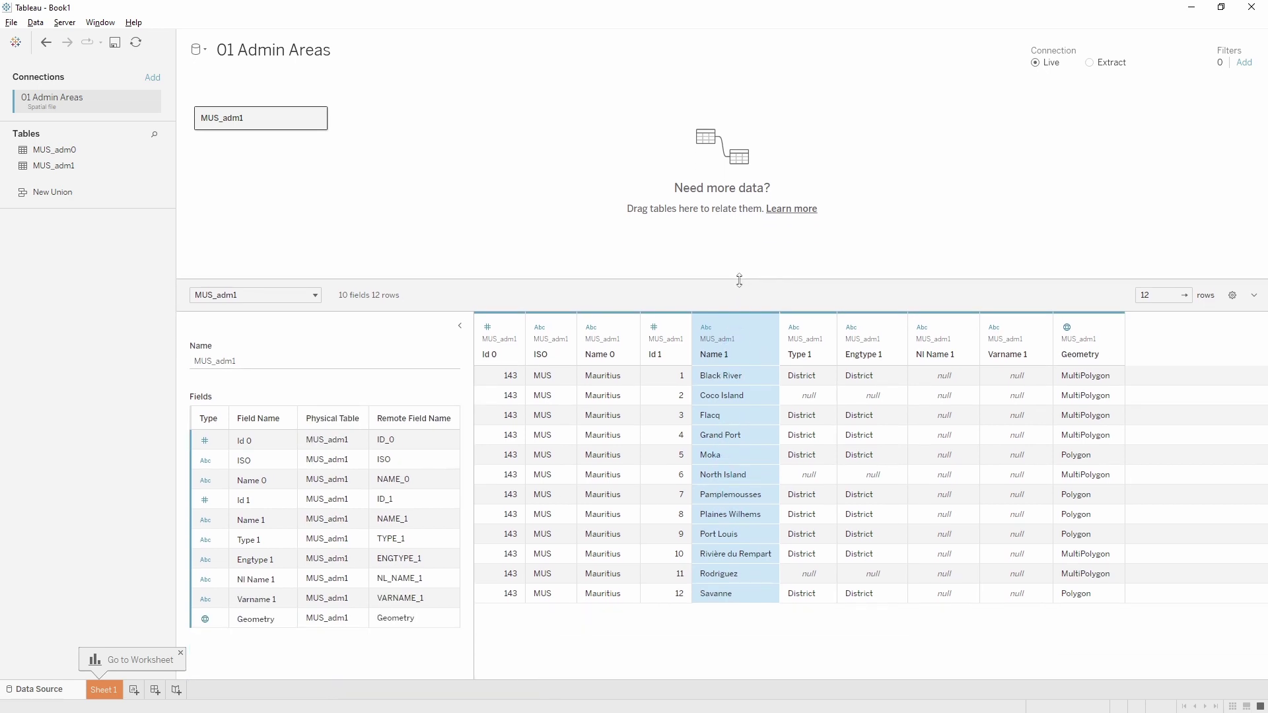
Add a data source filter on Name 1 that excludes Coco Island, North Island and Rodriguez, and go to Sheet 1.
{"action": "left_click", "coordinate": [1239, 68]}
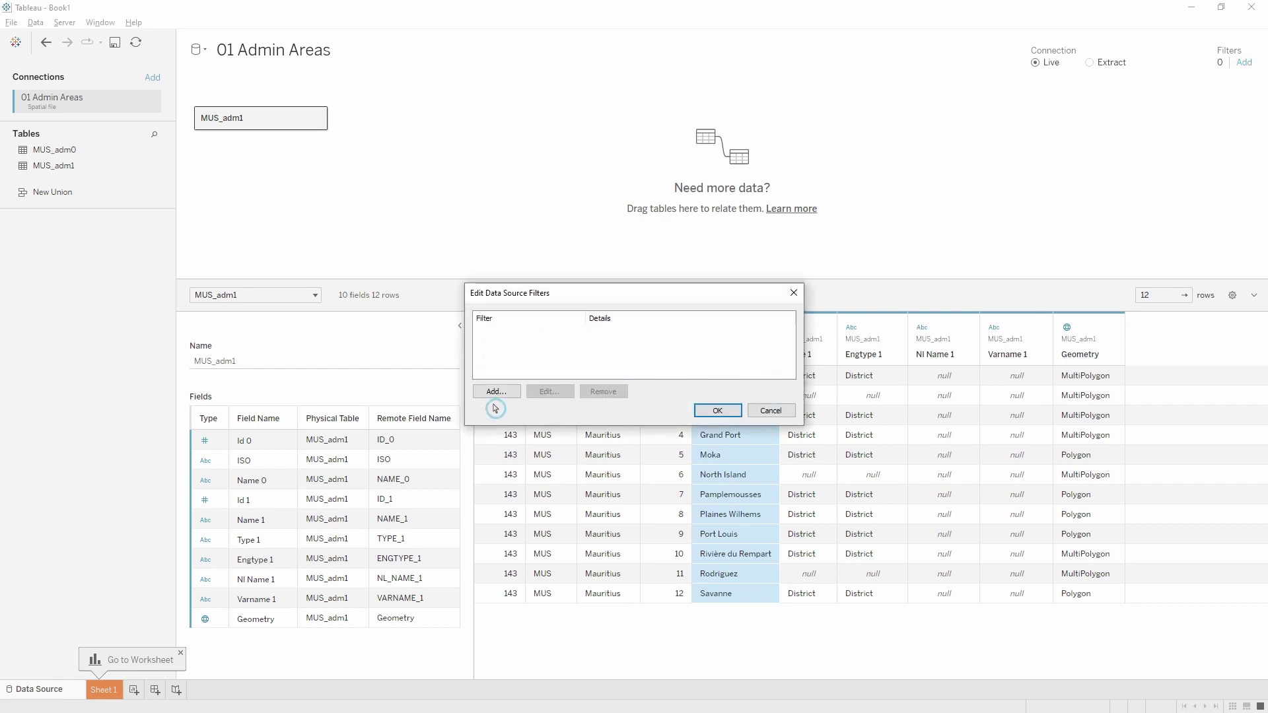
{"action": "left_click", "coordinate": [496, 392]}
{"action": "left_click", "coordinate": [553, 319]}
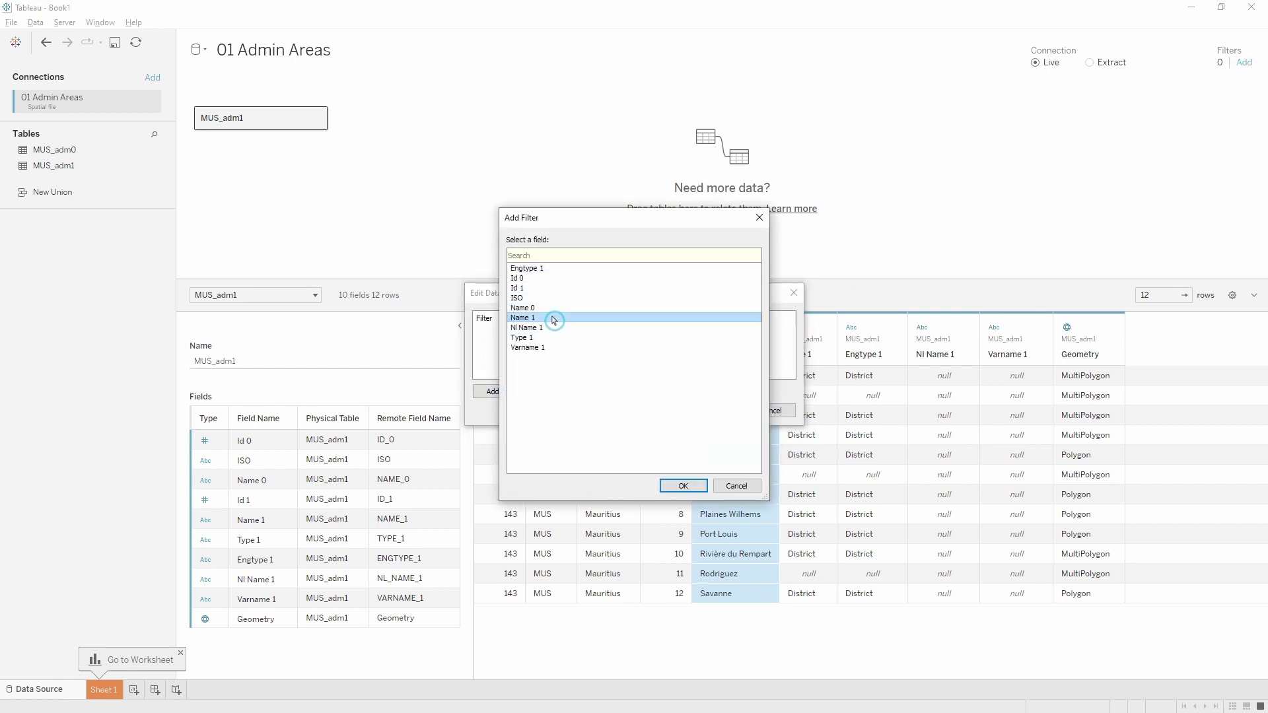
{"action": "left_click", "coordinate": [687, 487]}
{"action": "left_click", "coordinate": [509, 276]}
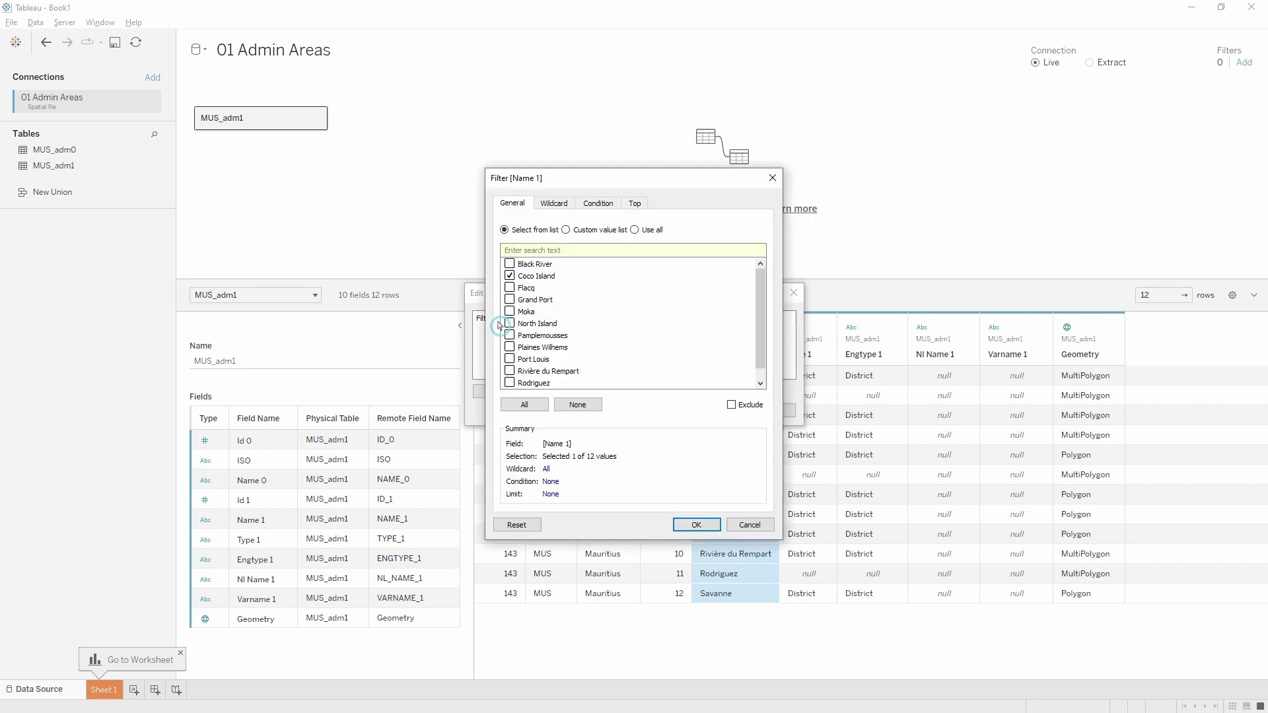
{"action": "left_click", "coordinate": [509, 323]}
{"action": "left_click", "coordinate": [509, 382]}
{"action": "left_click", "coordinate": [731, 405]}
{"action": "left_click", "coordinate": [696, 525]}
{"action": "left_click", "coordinate": [667, 395]}
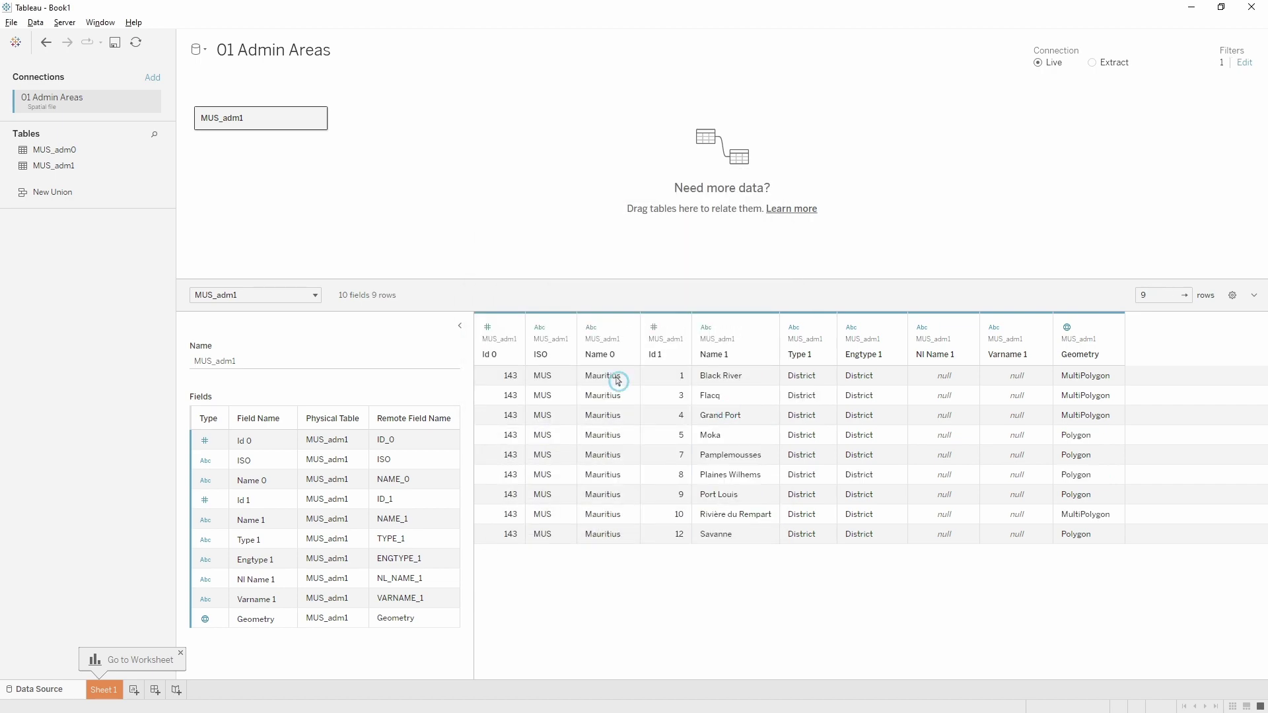
{"action": "left_click", "coordinate": [103, 693]}
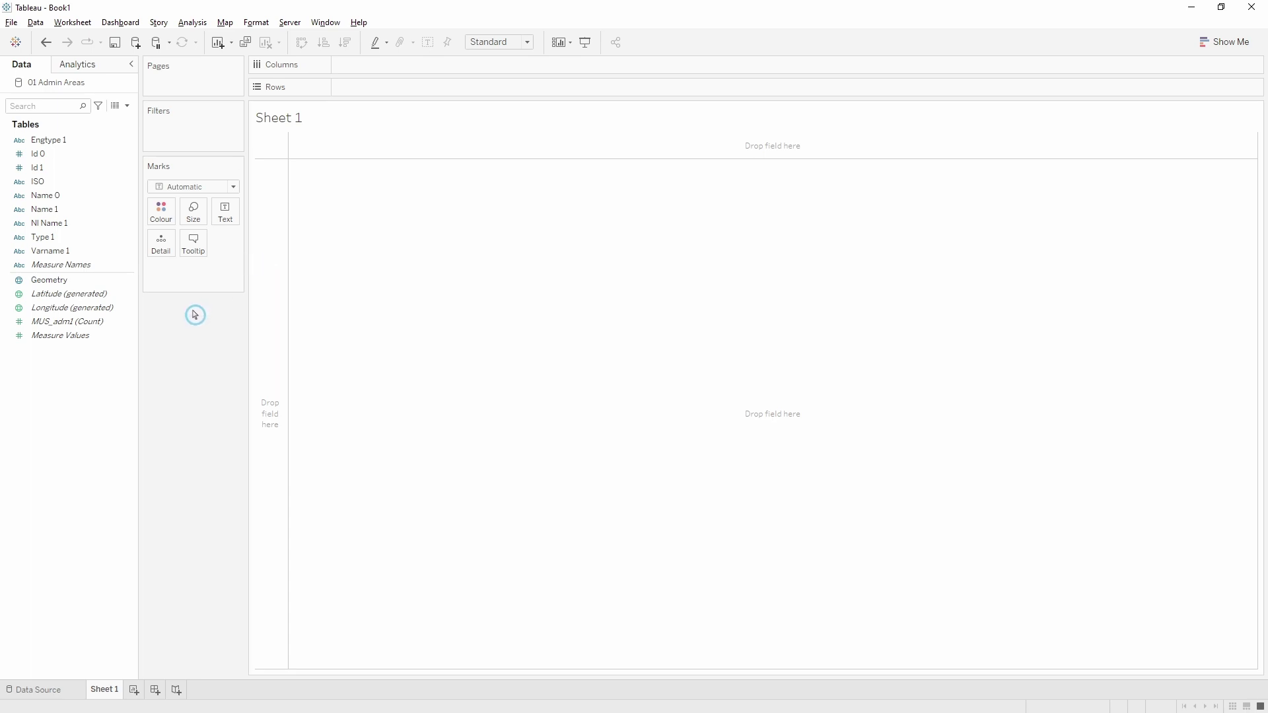
Plot the Admin Areas Geometry field as a map and split it into districts with Name 1 on detail.
{"action": "left_click", "coordinate": [44, 281]}
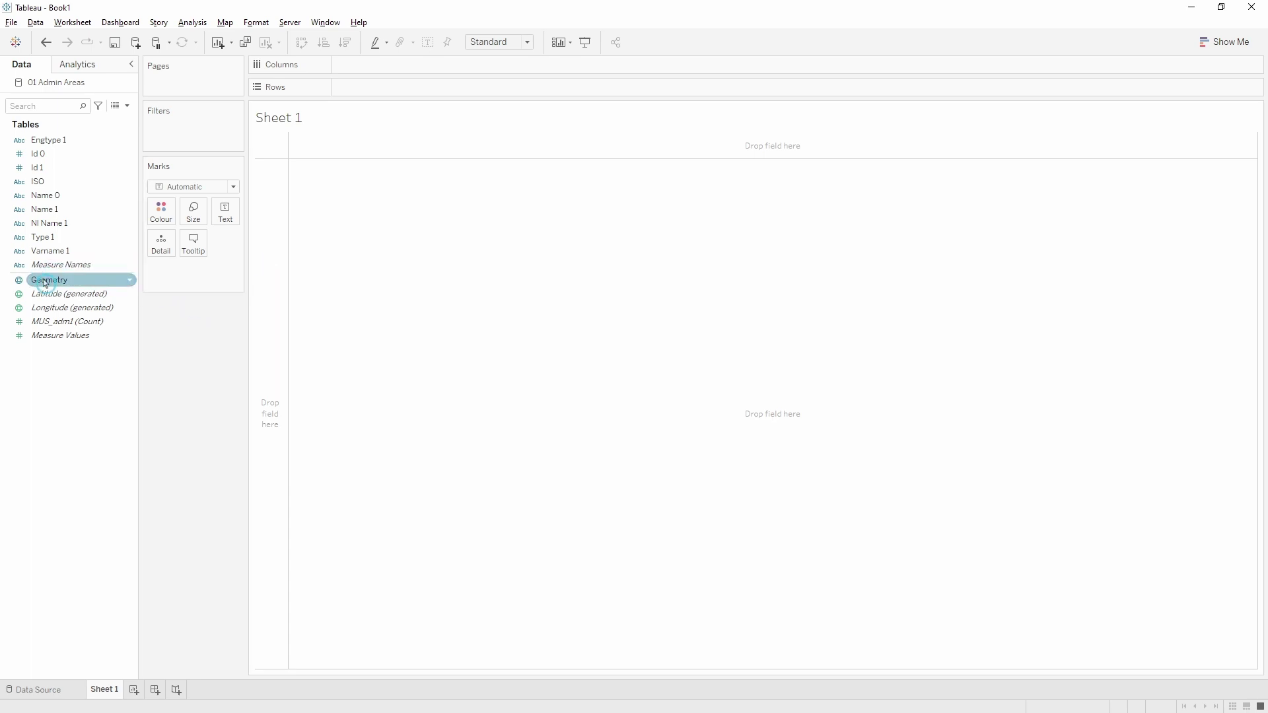
{"action": "left_click_drag", "start_coordinate": [45, 283], "coordinate": [499, 242]}
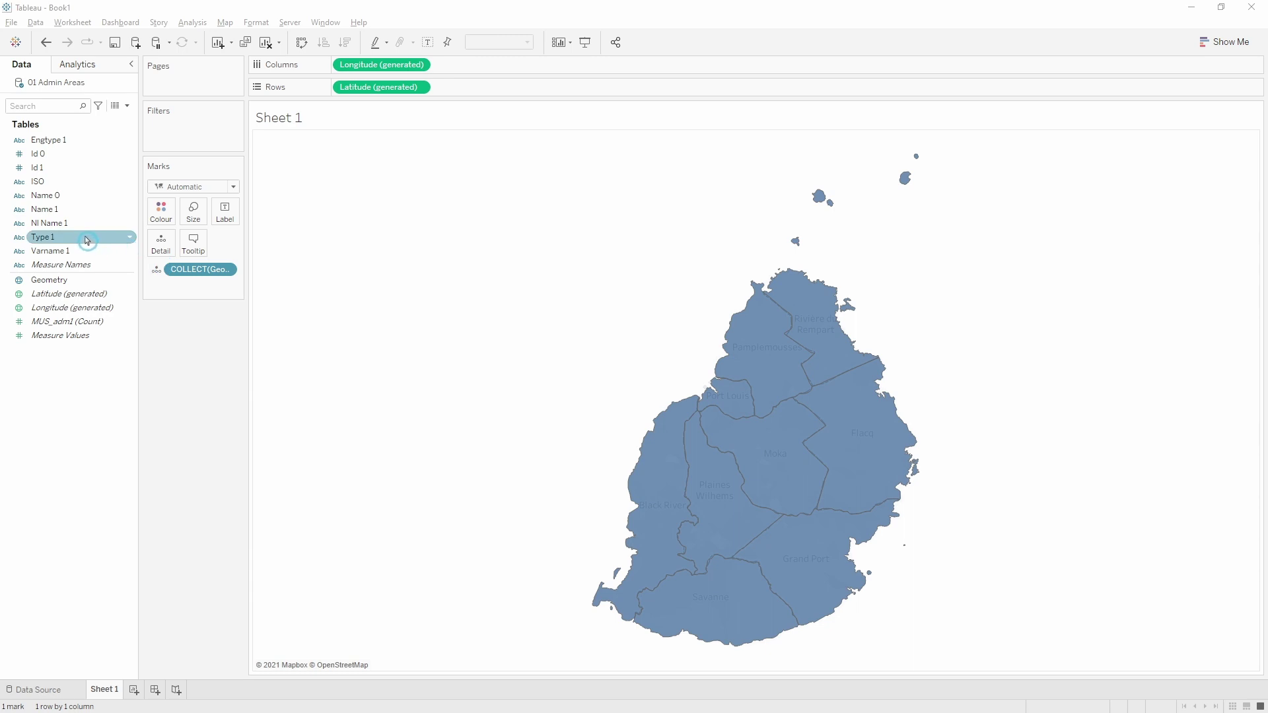
{"action": "left_click_drag", "start_coordinate": [47, 211], "coordinate": [161, 247]}
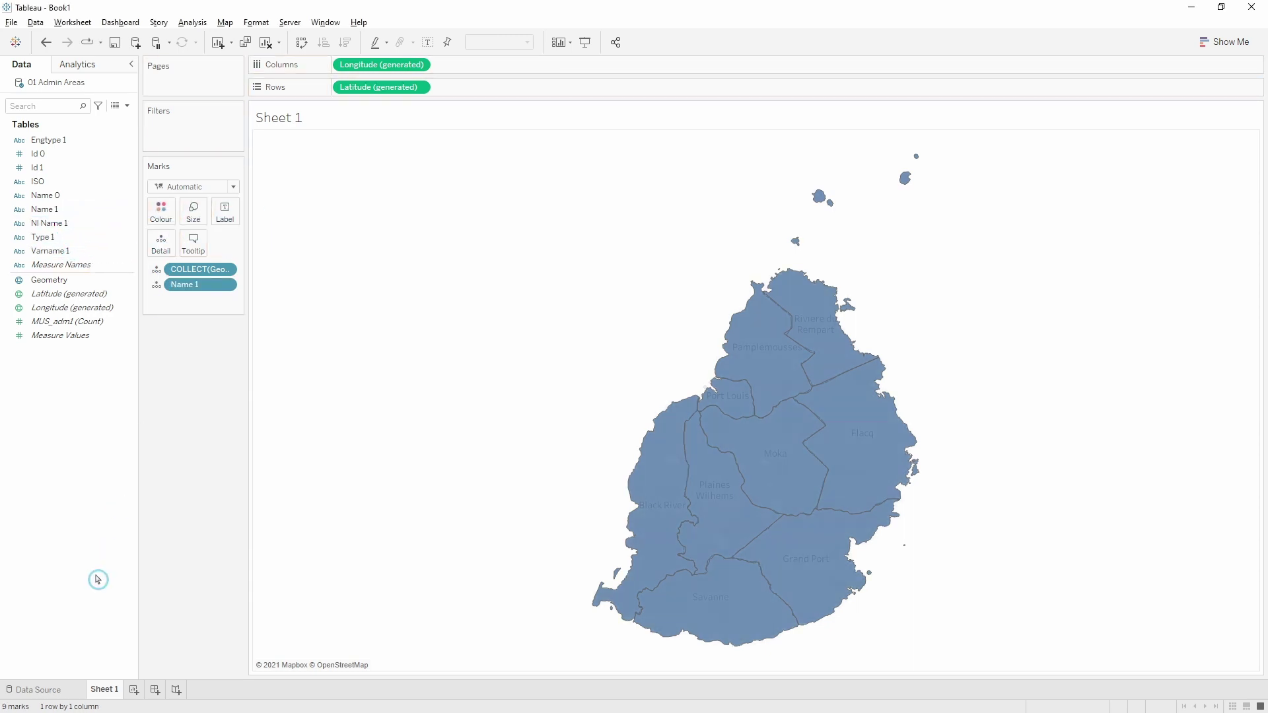
{"action": "mouse_move", "coordinate": [799, 474]}
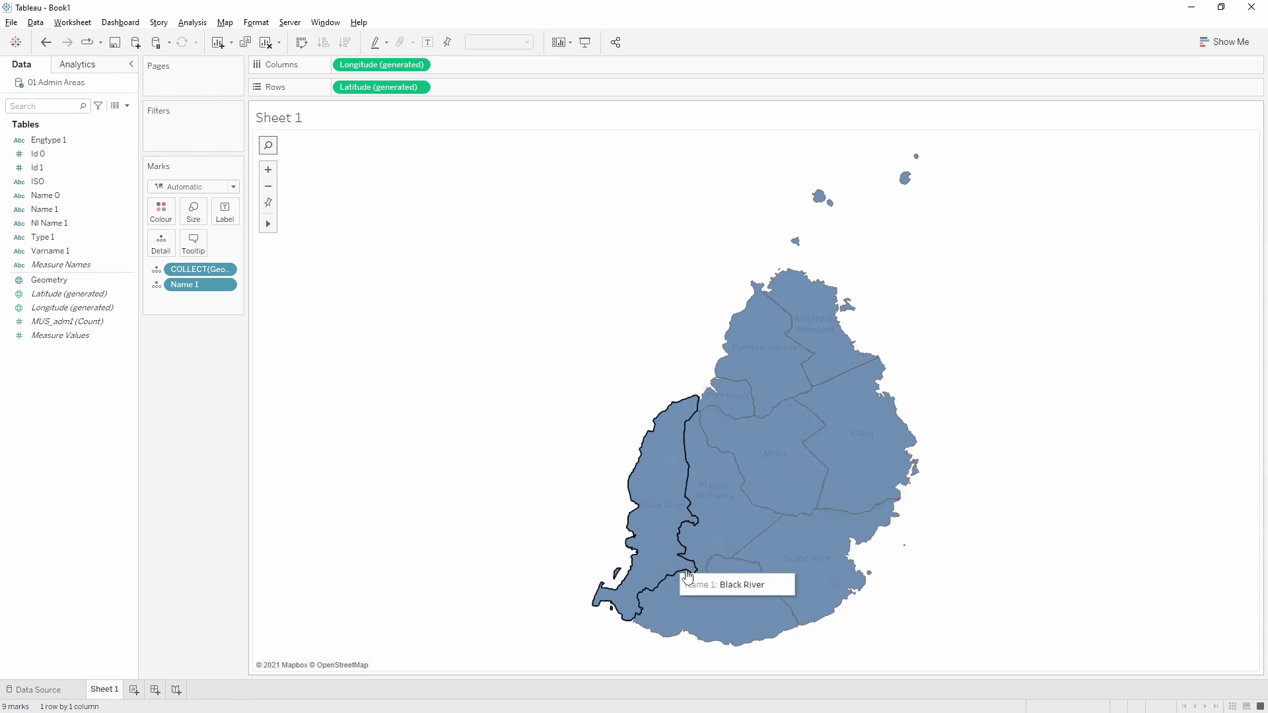
{"action": "mouse_move", "coordinate": [760, 360]}
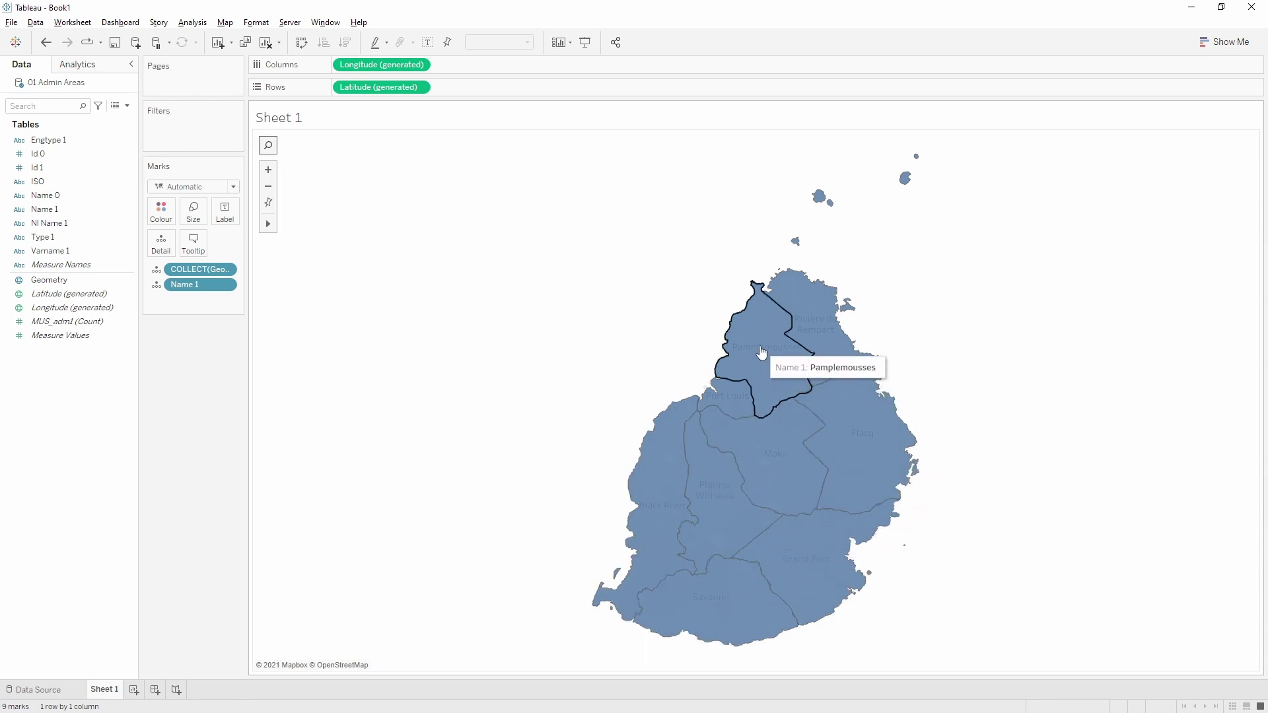
Reduce the opacity of the district fill colour to 4%.
{"action": "left_click", "coordinate": [343, 233]}
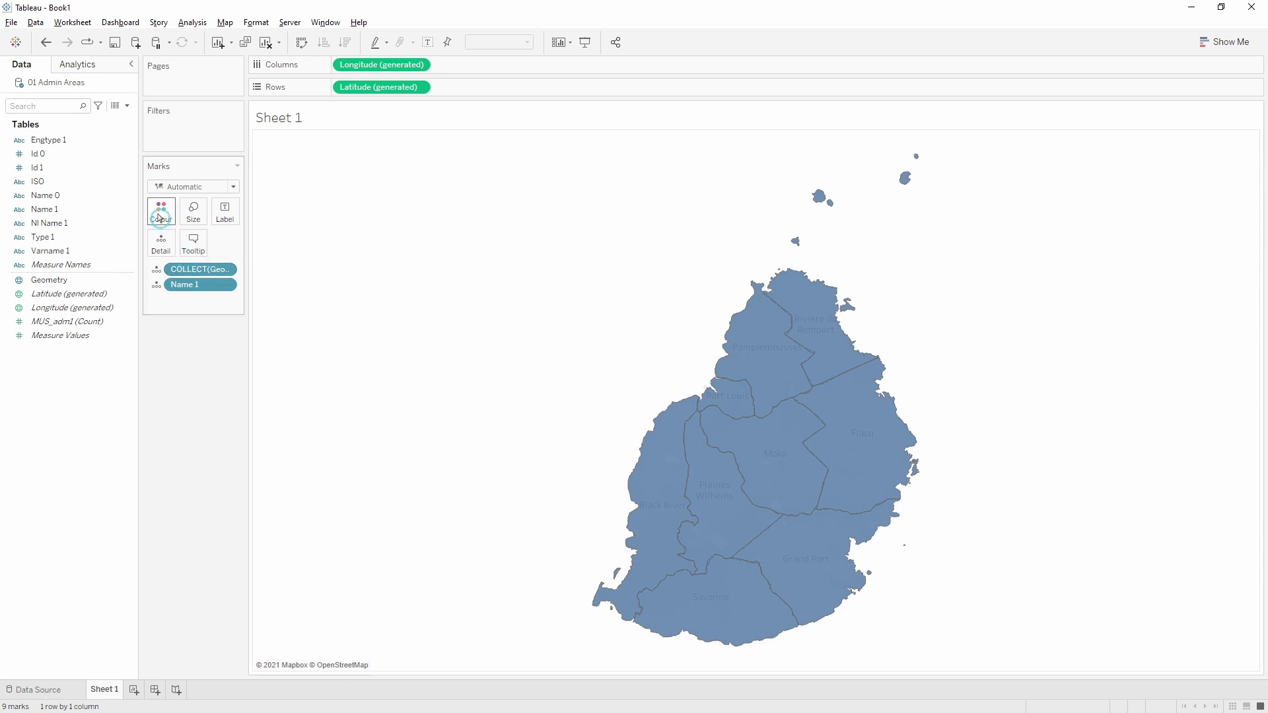
{"action": "left_click", "coordinate": [160, 211]}
{"action": "left_click", "coordinate": [172, 364]}
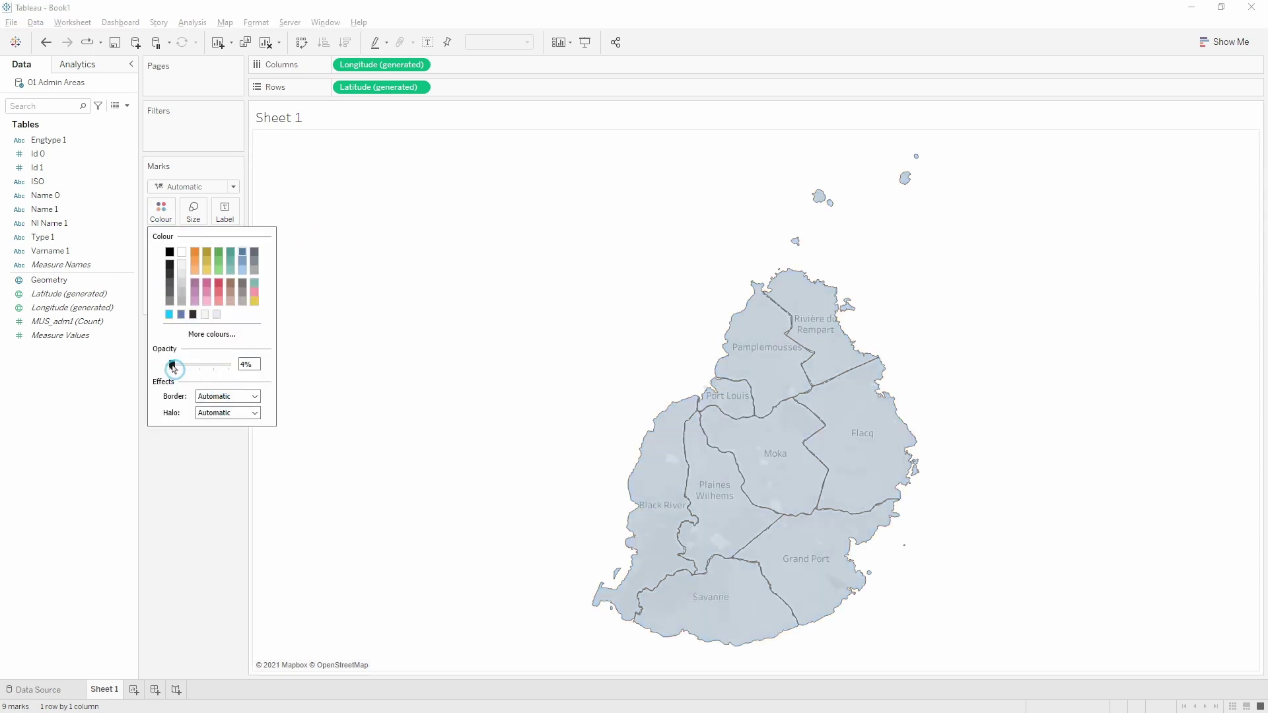
{"action": "left_click", "coordinate": [329, 196]}
Hide the Base and Land Cover layers of the background map.
{"action": "right_click", "coordinate": [329, 195]}
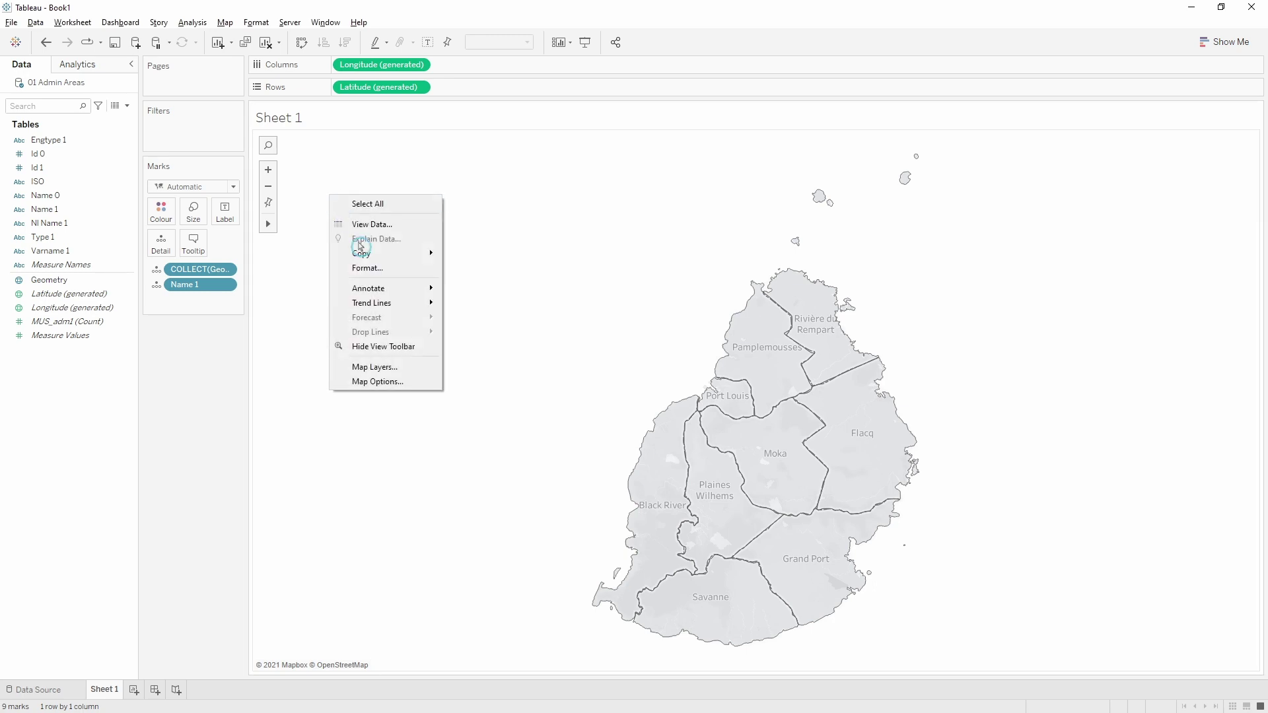
{"action": "left_click", "coordinate": [390, 368]}
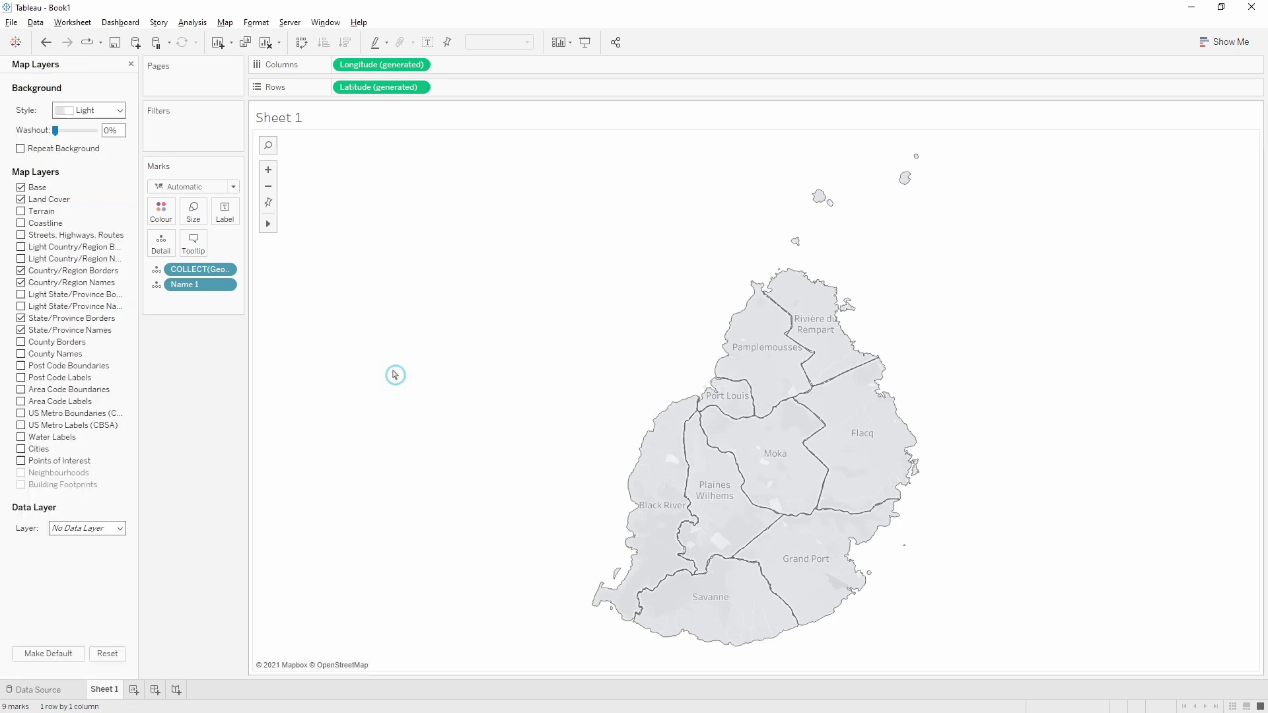
{"action": "left_click", "coordinate": [21, 188]}
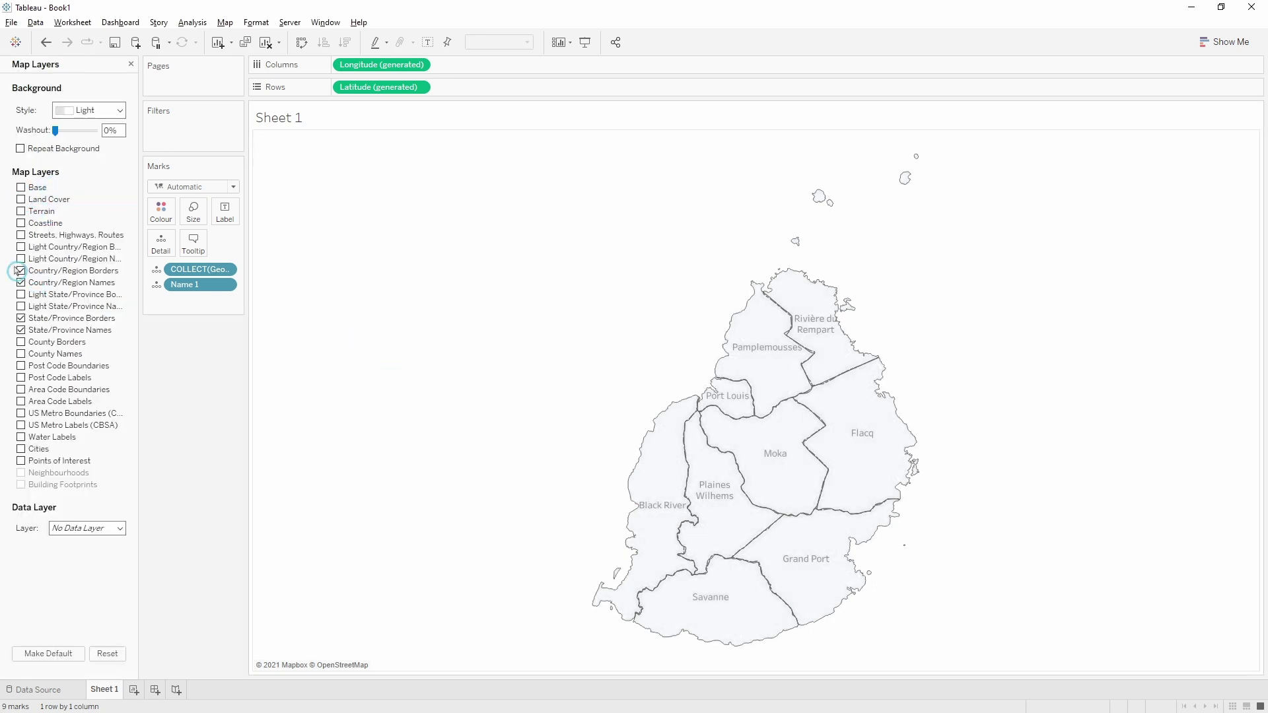
{"action": "left_click", "coordinate": [20, 224]}
{"action": "left_click", "coordinate": [132, 64]}
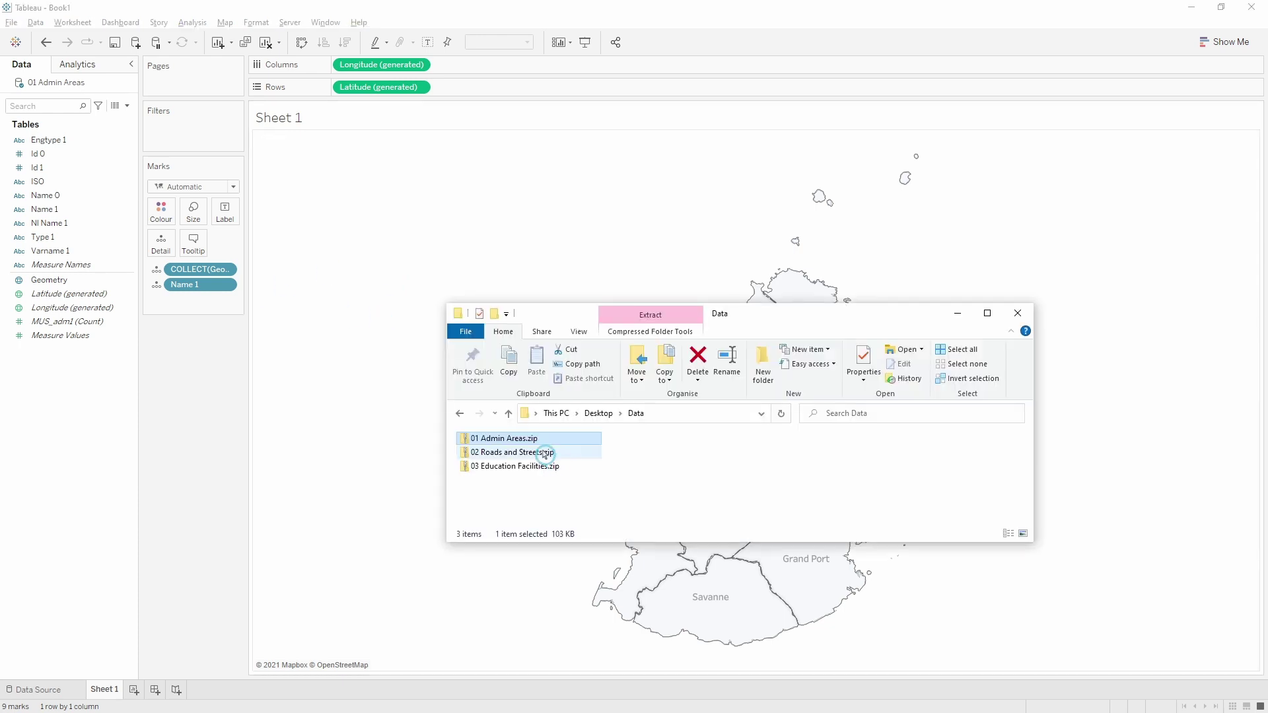
Connect the workbook to 02 Roads and Streets.zip as a second data source and examine its Highway column.
{"action": "left_click_drag", "start_coordinate": [534, 456], "coordinate": [368, 280]}
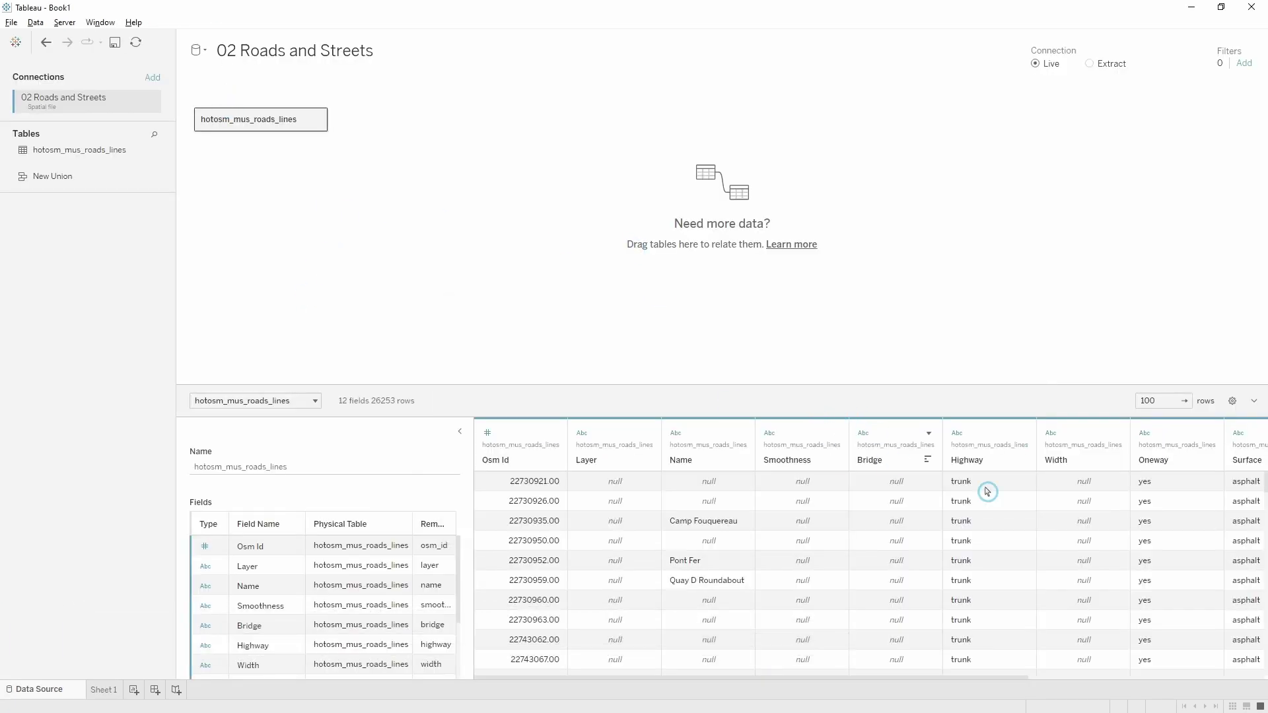
{"action": "left_click", "coordinate": [979, 434]}
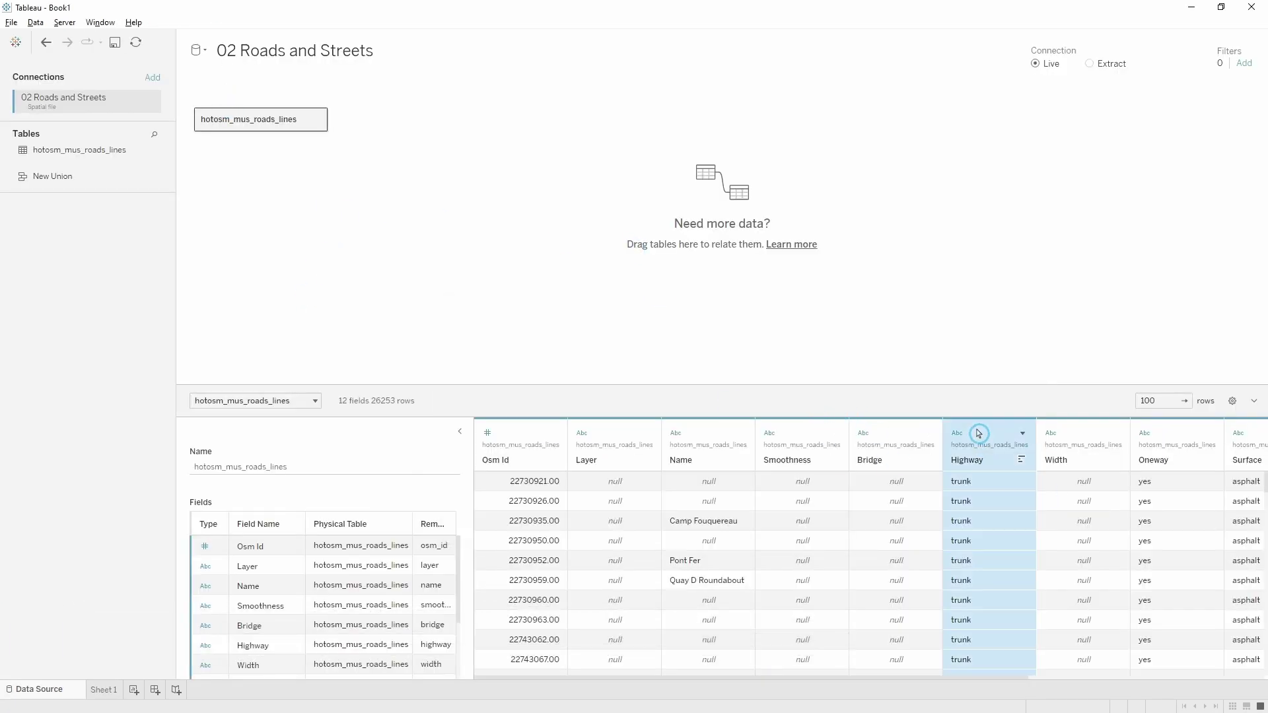
{"action": "scroll", "coordinate": [992, 485], "scroll_direction": "down", "scroll_amount": 3}
{"action": "scroll", "coordinate": [992, 485], "scroll_direction": "down", "scroll_amount": 6}
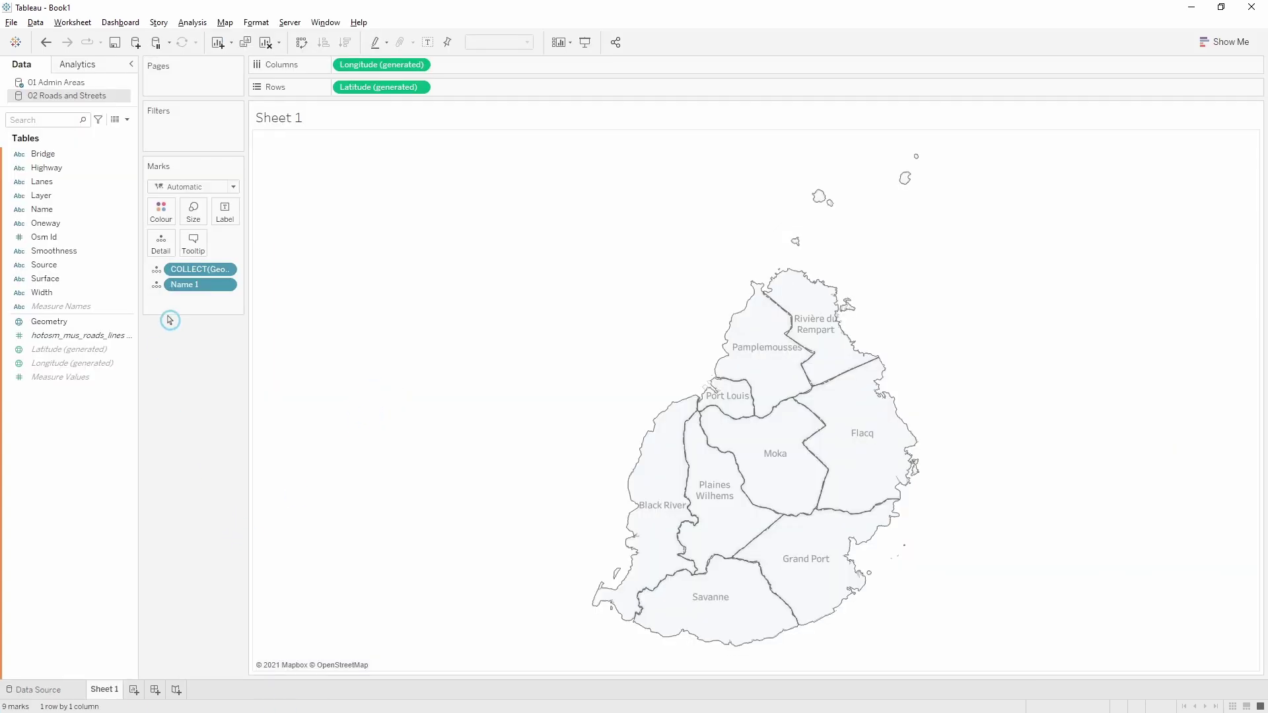
Add the Roads and Streets Geometry to the map as a new marks layer, coloured by Highway with Name on detail.
{"action": "mouse_move", "coordinate": [164, 334]}
{"action": "left_mouse_down"}
{"action": "mouse_move", "coordinate": [30, 211]}
{"action": "mouse_move", "coordinate": [5, 218]}
{"action": "left_mouse_up"}
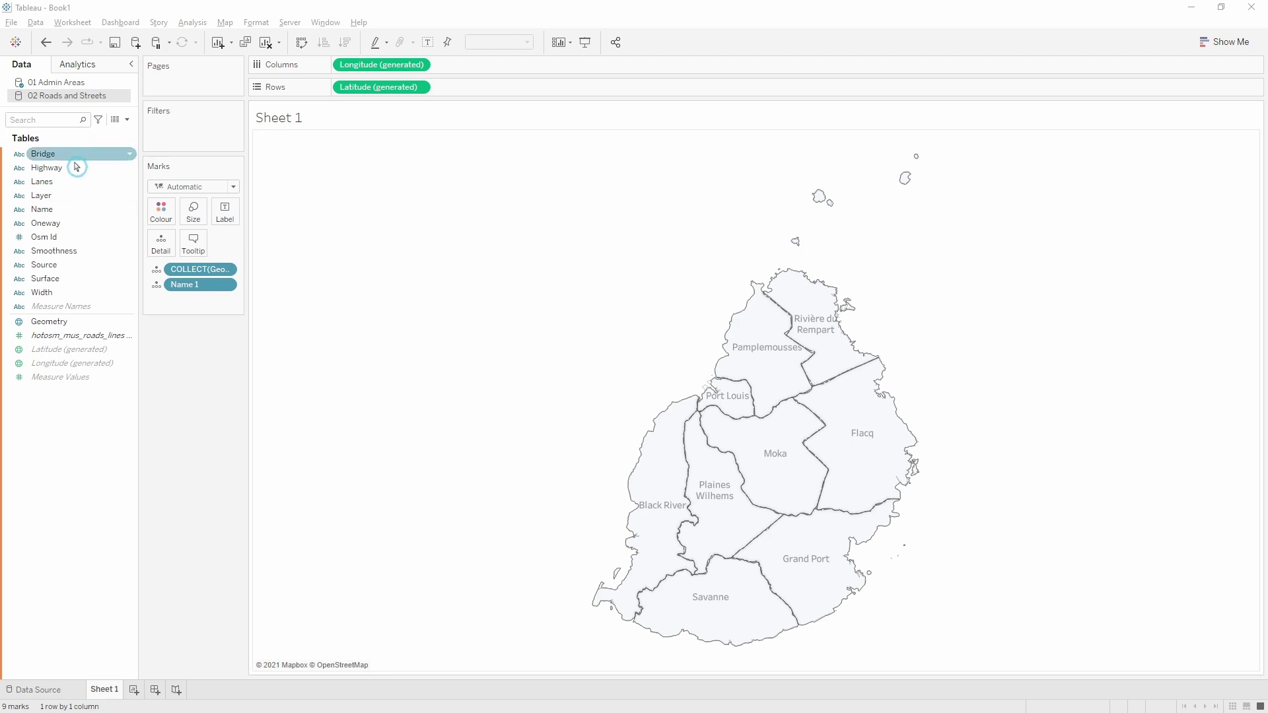
{"action": "left_click", "coordinate": [41, 325]}
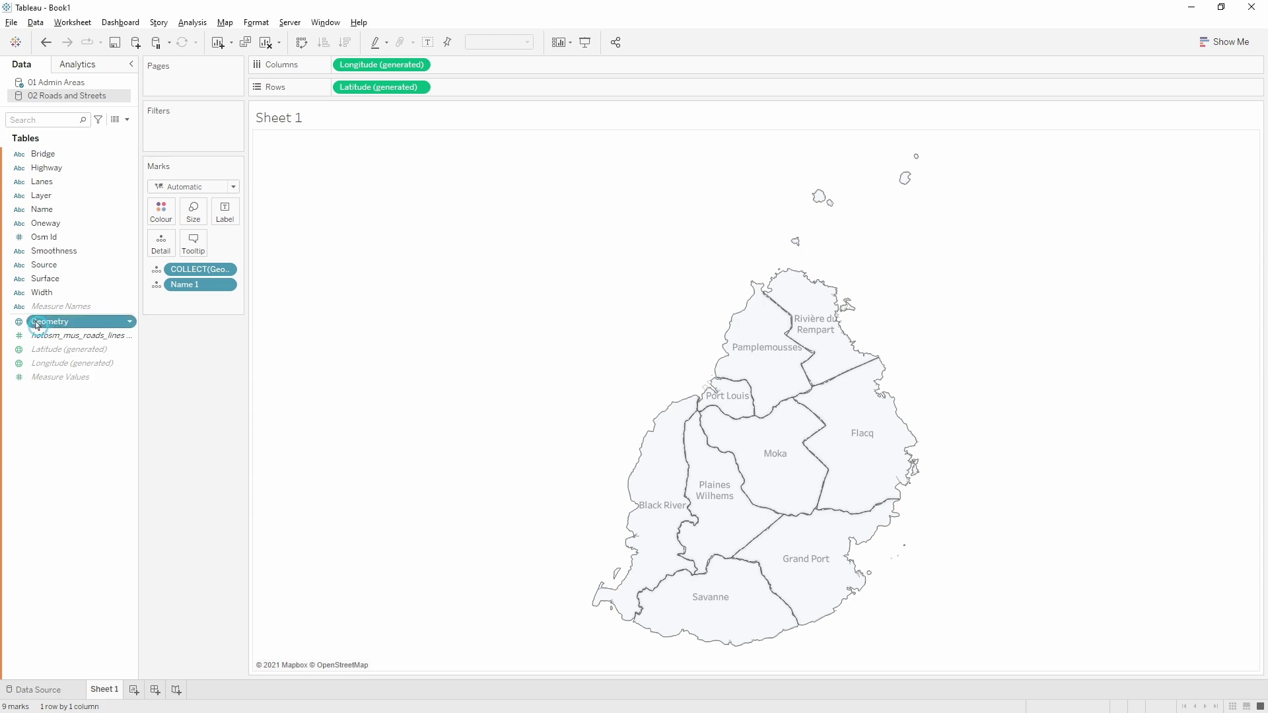
{"action": "mouse_move", "coordinate": [36, 325]}
{"action": "left_mouse_down"}
{"action": "mouse_move", "coordinate": [334, 226]}
{"action": "mouse_move", "coordinate": [362, 147]}
{"action": "mouse_move", "coordinate": [364, 164]}
{"action": "mouse_move", "coordinate": [386, 157]}
{"action": "mouse_move", "coordinate": [373, 151]}
{"action": "left_mouse_up"}
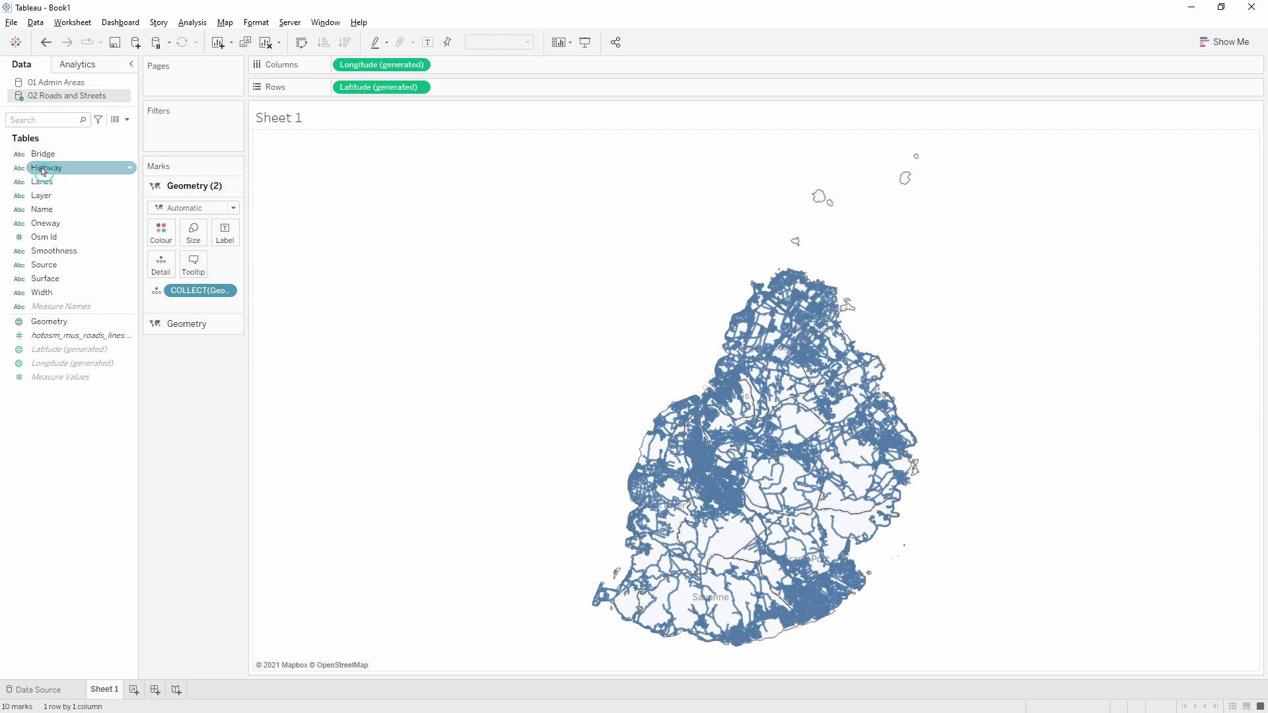
{"action": "left_click_drag", "start_coordinate": [42, 172], "coordinate": [164, 236]}
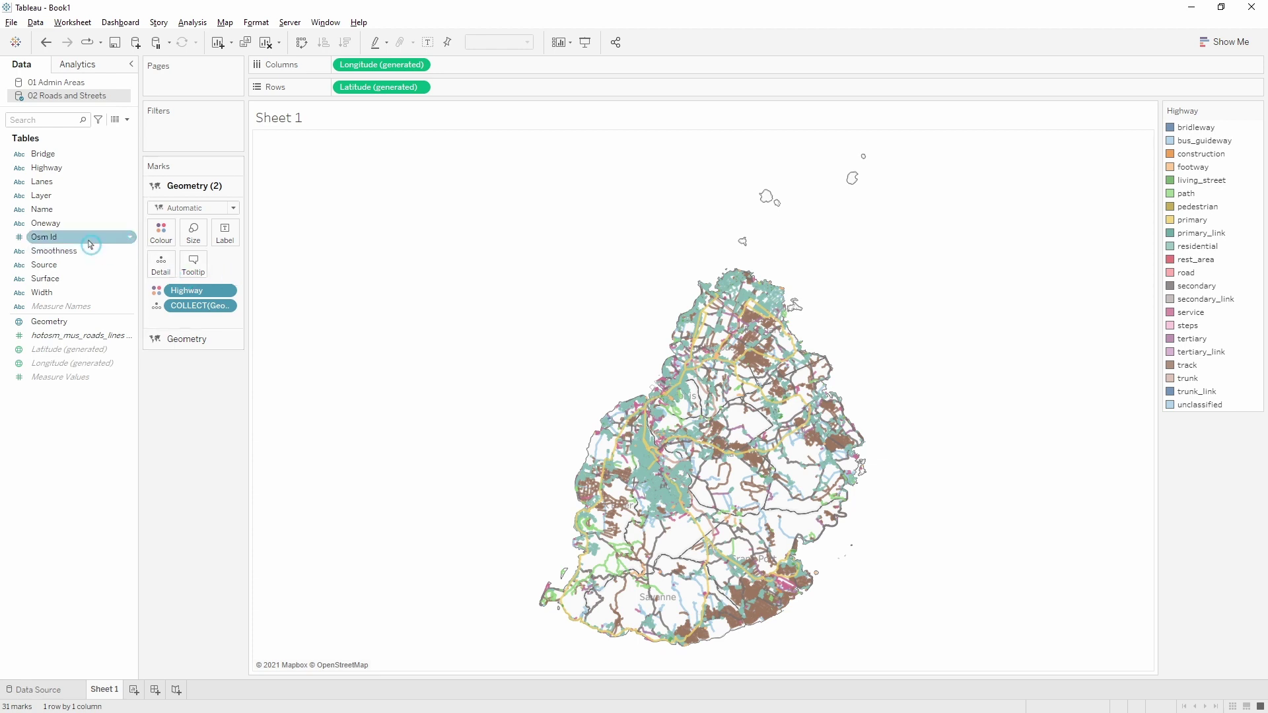
{"action": "left_click_drag", "start_coordinate": [32, 212], "coordinate": [161, 270]}
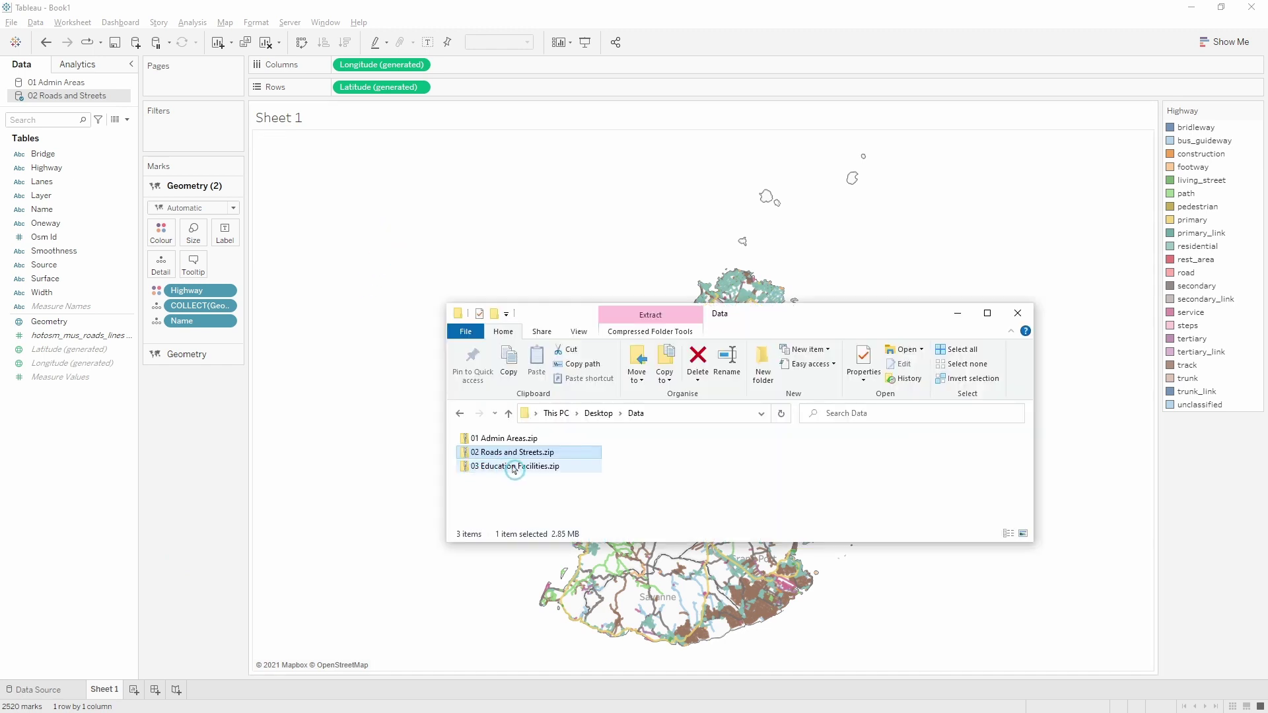
Connect to 03 Education Facilities.zip and add its Geometry to the Sheet 1 map as a third marks layer.
{"action": "left_click_drag", "start_coordinate": [516, 466], "coordinate": [396, 212]}
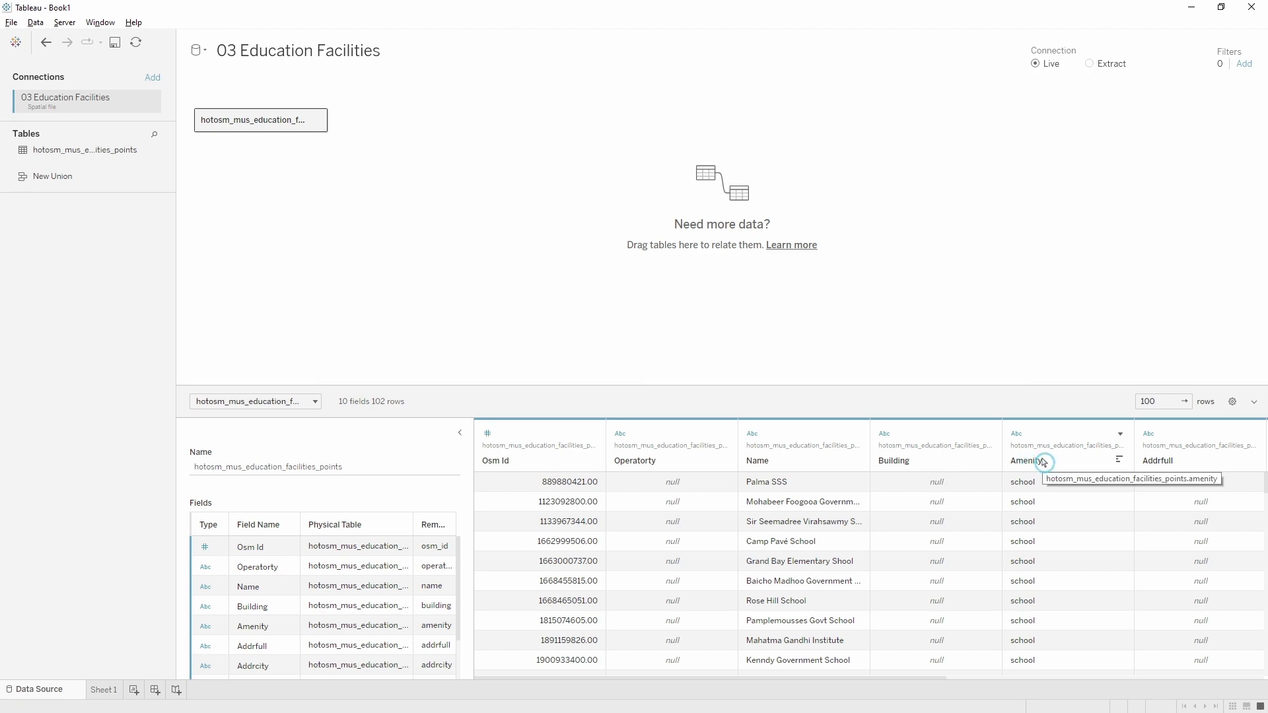
{"action": "left_click", "coordinate": [104, 689]}
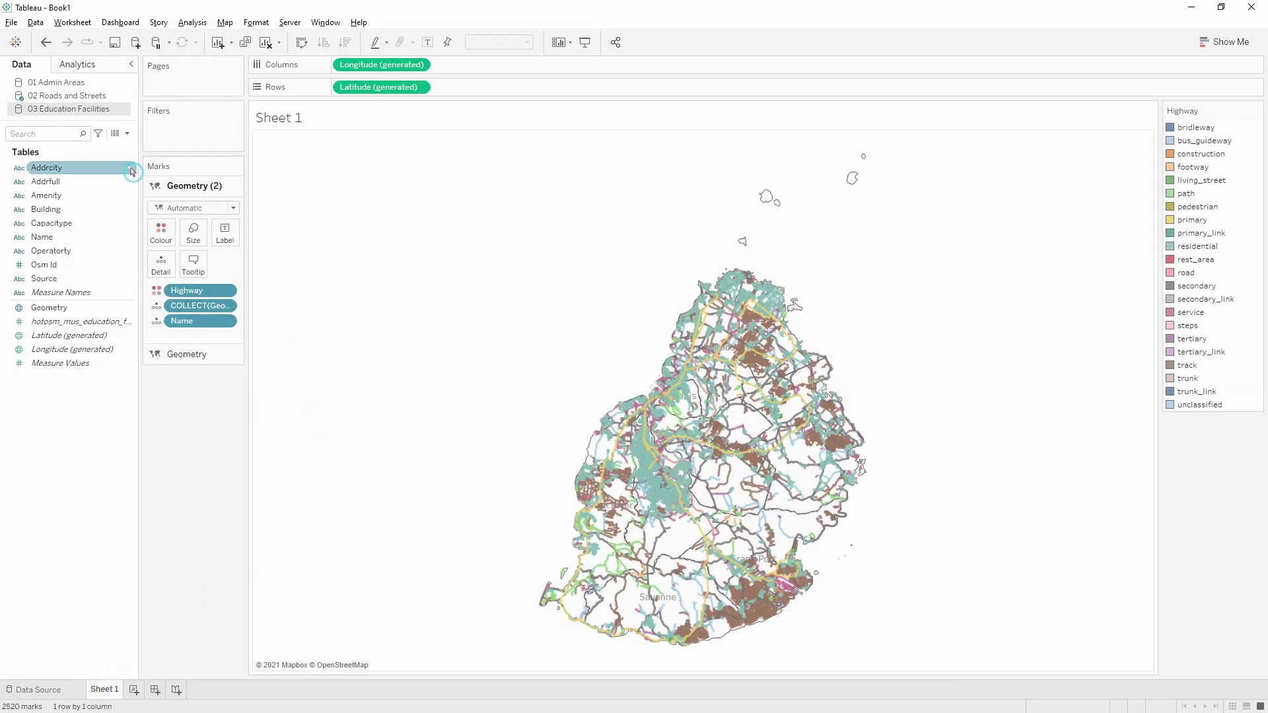
{"action": "left_click", "coordinate": [48, 310]}
{"action": "left_click_drag", "start_coordinate": [43, 310], "coordinate": [368, 162]}
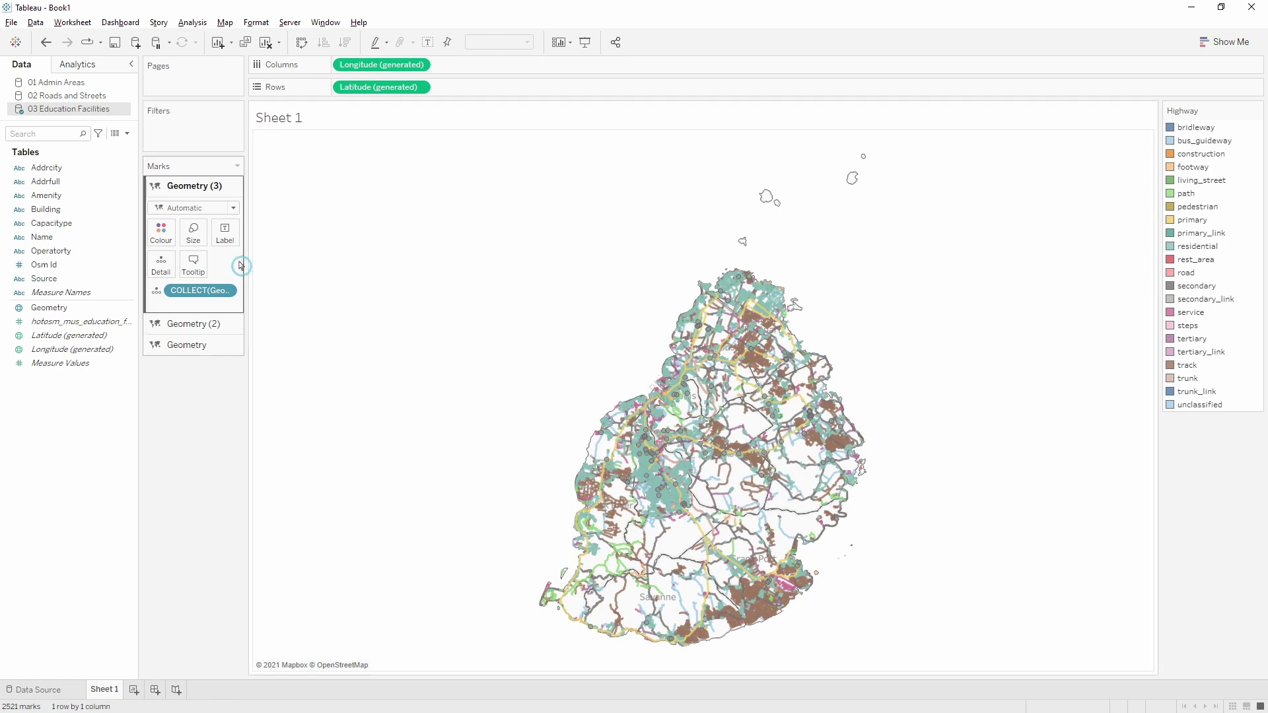
Change the education facilities layer's mark type to Circle and enlarge its marks slightly.
{"action": "left_click", "coordinate": [203, 210]}
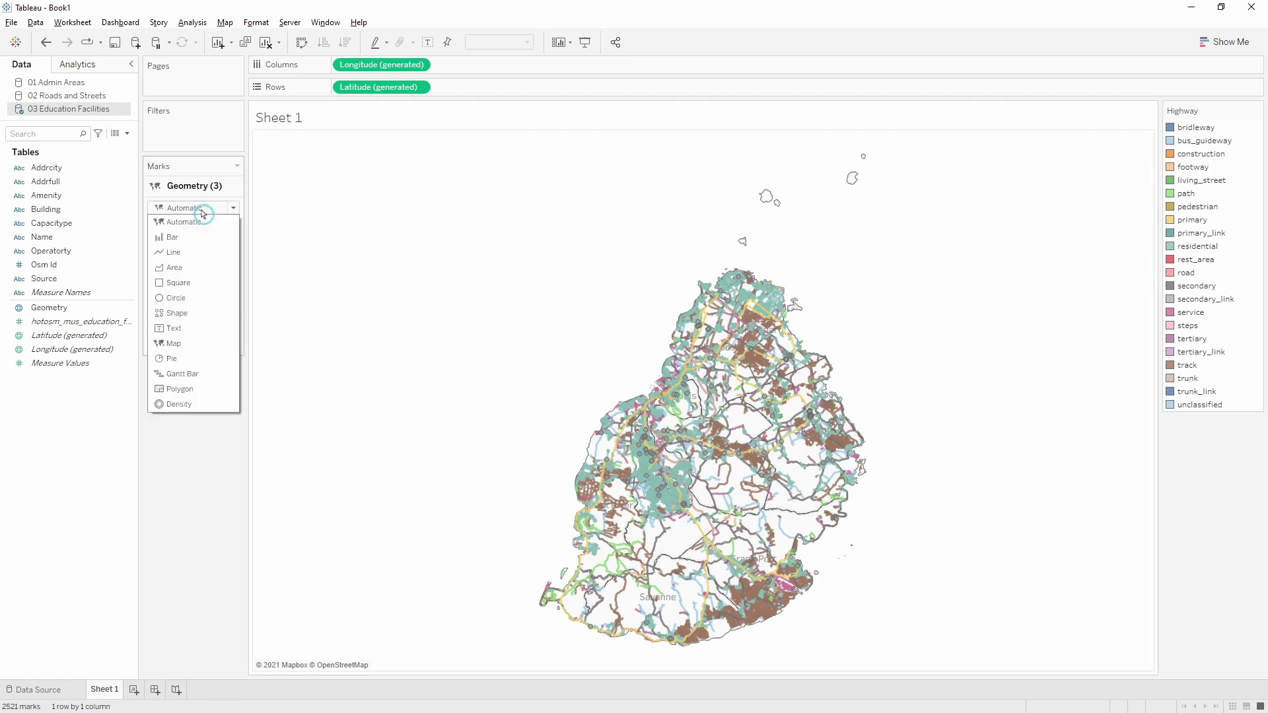
{"action": "left_click", "coordinate": [195, 298]}
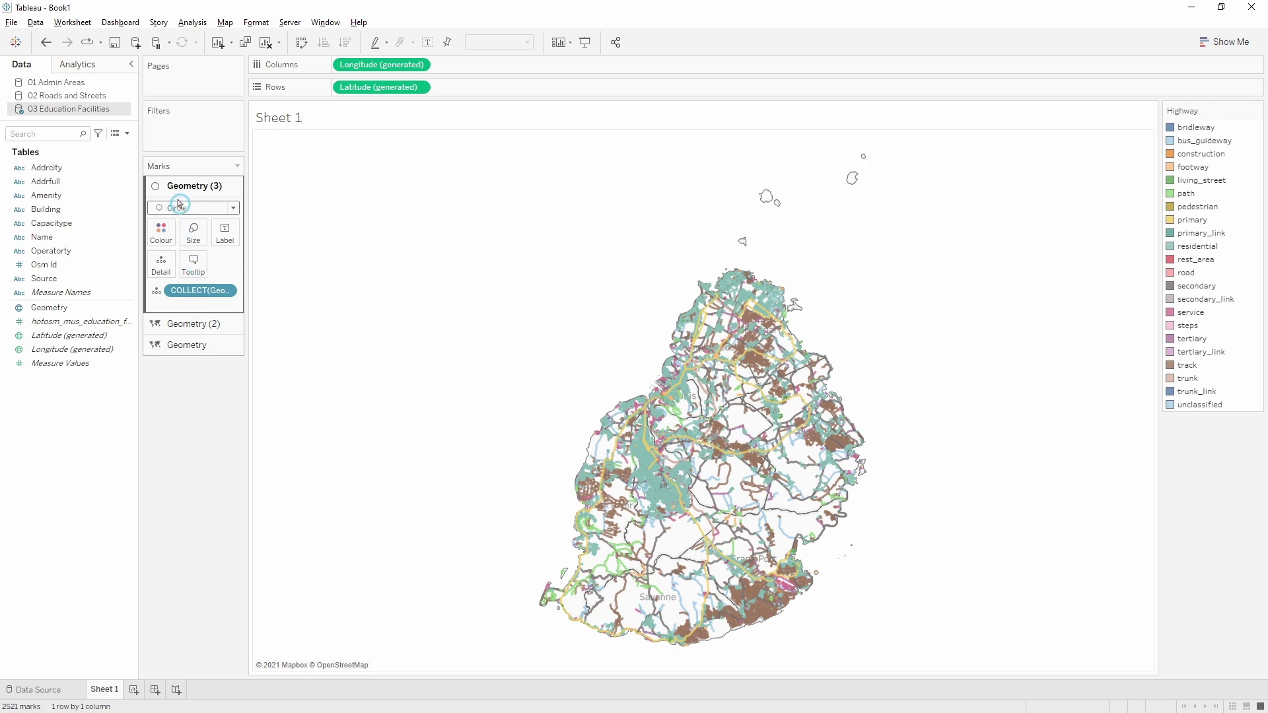
{"action": "left_click", "coordinate": [194, 233]}
{"action": "left_click_drag", "start_coordinate": [216, 265], "coordinate": [232, 265]}
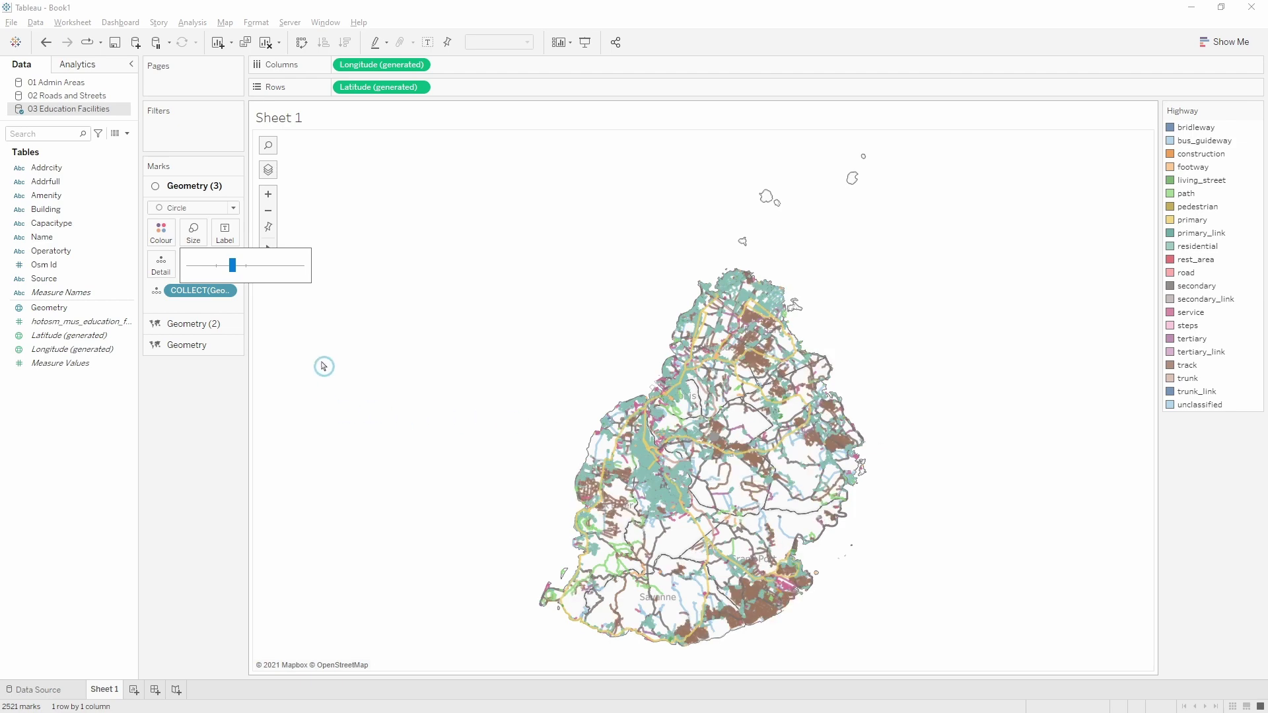
Split the education facilities circles by Osm Id on detail and colour them by Amenity.
{"action": "left_click", "coordinate": [66, 268]}
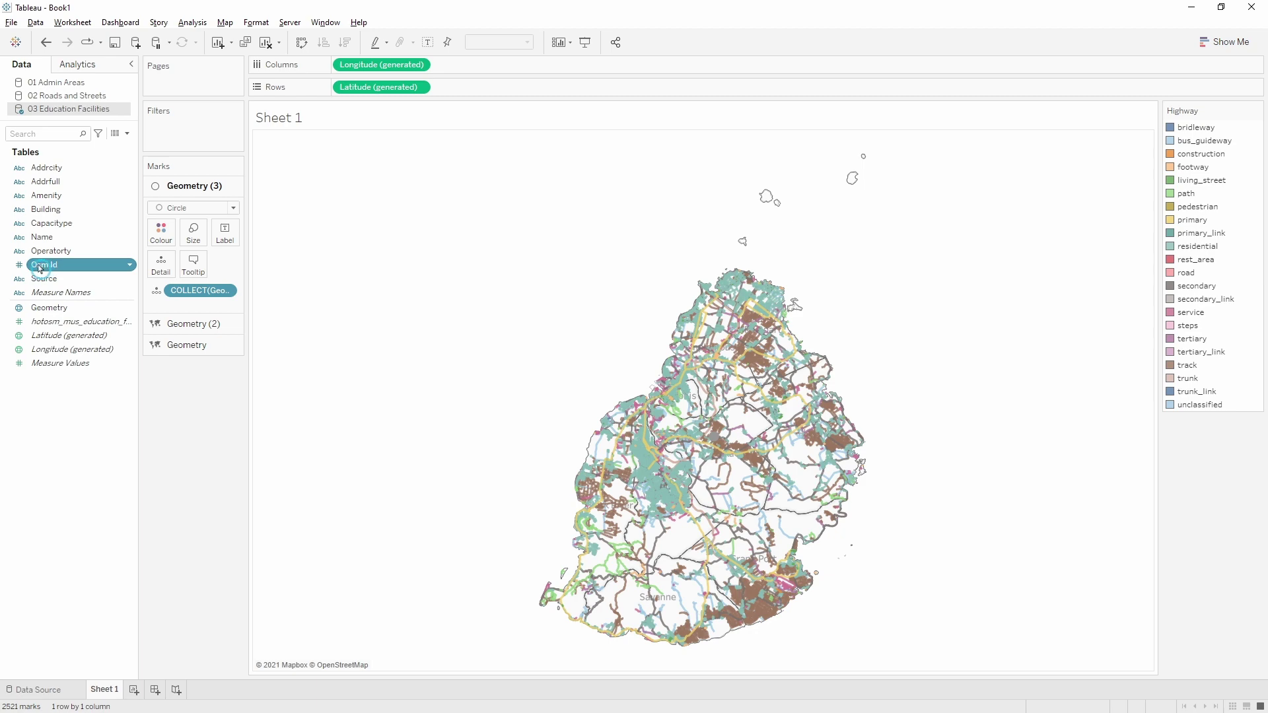
{"action": "left_click_drag", "start_coordinate": [39, 267], "coordinate": [160, 267]}
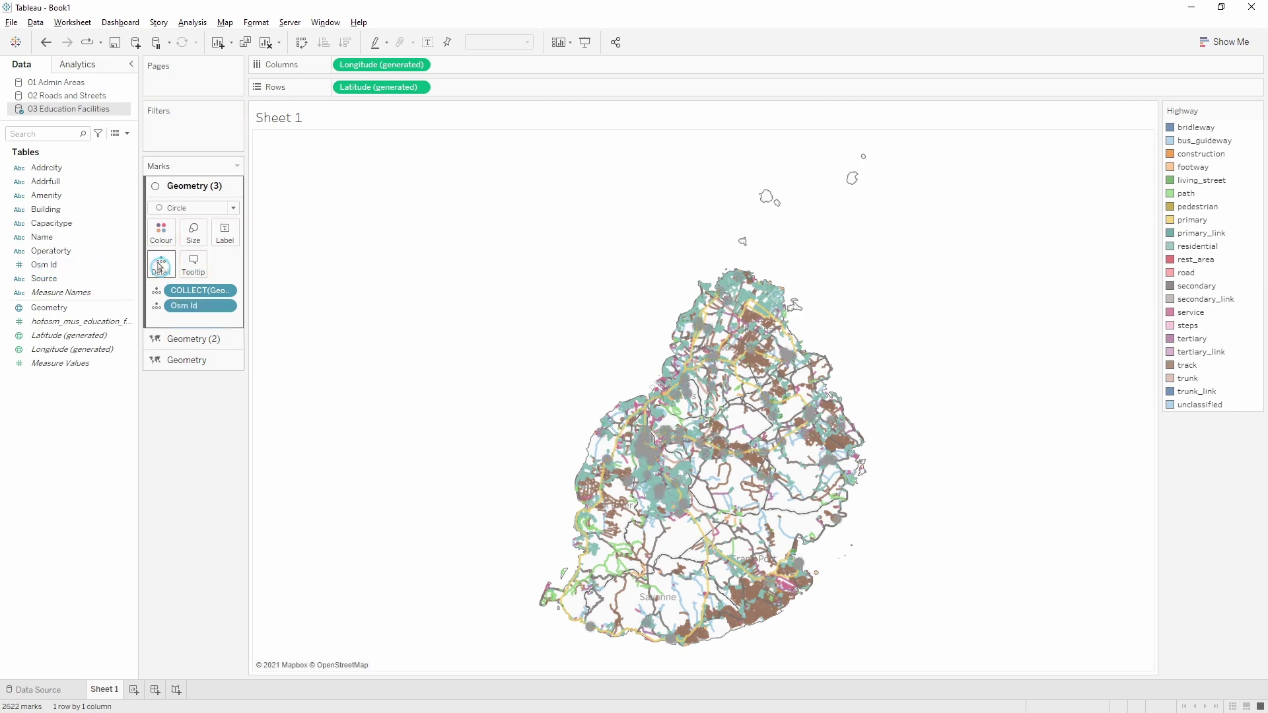
{"action": "left_click", "coordinate": [99, 264]}
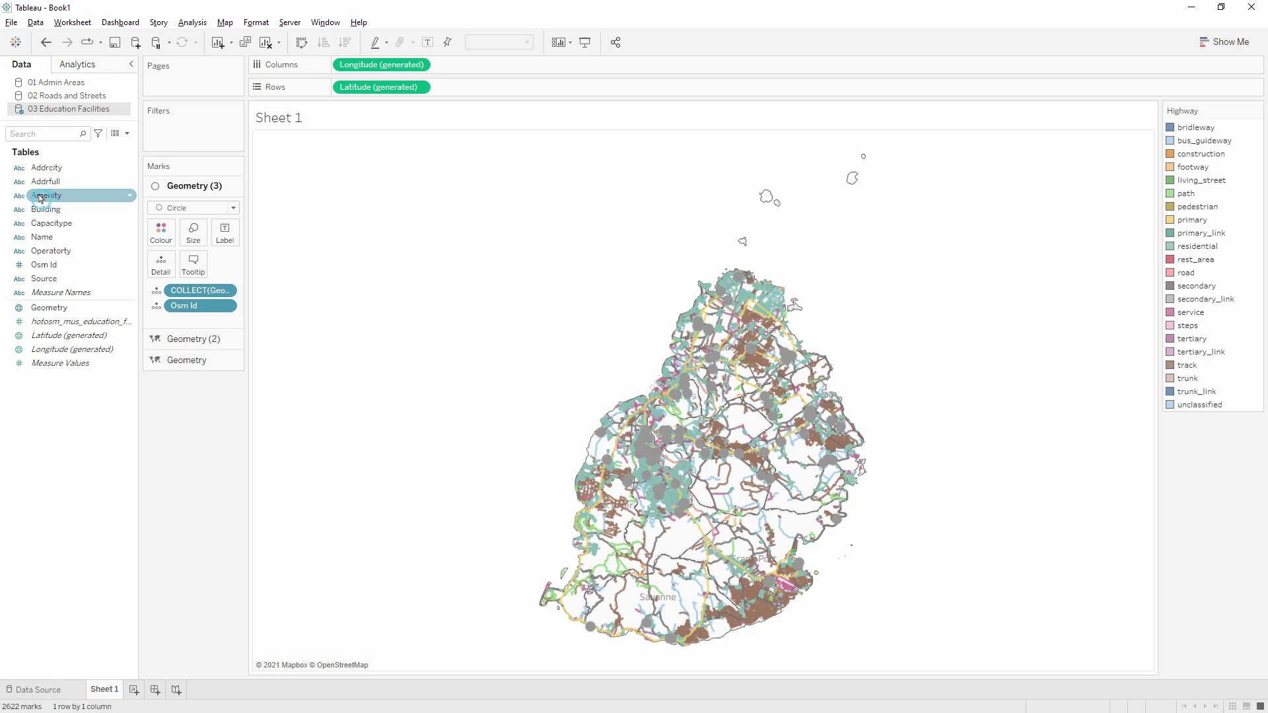
{"action": "left_click_drag", "start_coordinate": [40, 198], "coordinate": [160, 233]}
Highlight the college, kindergarten, school and university facilities on the map one after another.
{"action": "left_click", "coordinate": [1182, 457]}
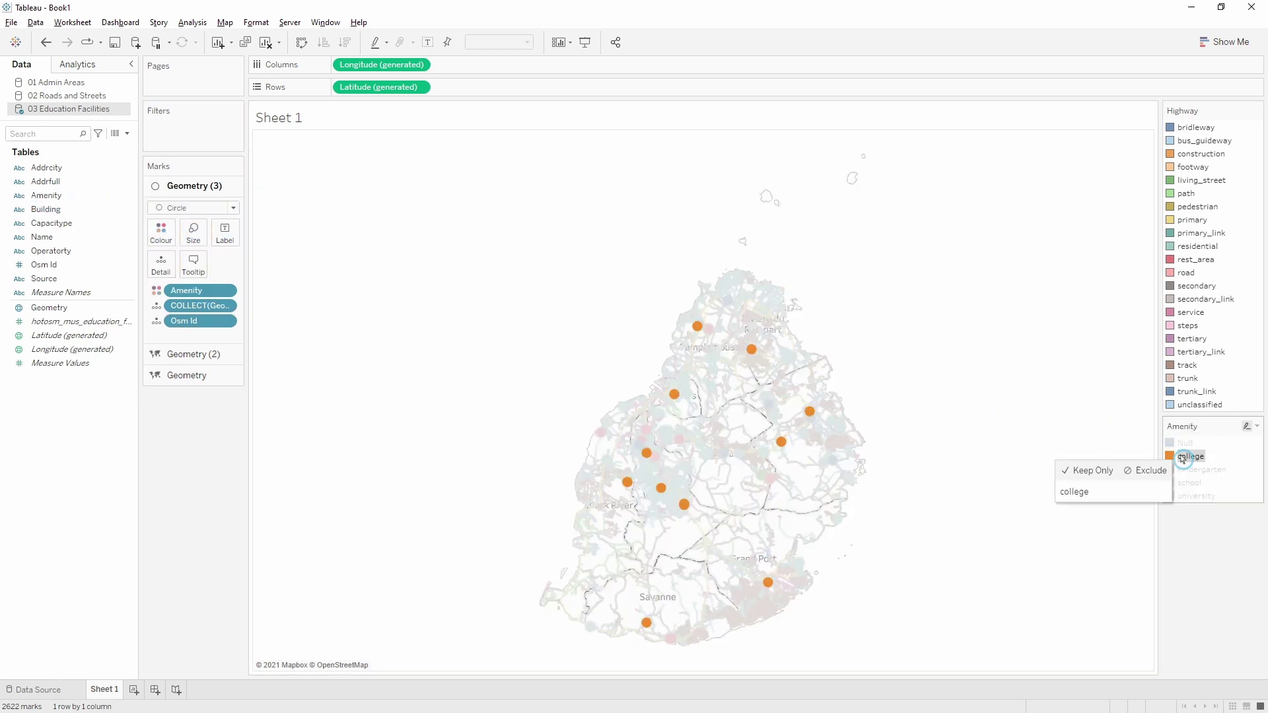
{"action": "left_click", "coordinate": [1187, 472]}
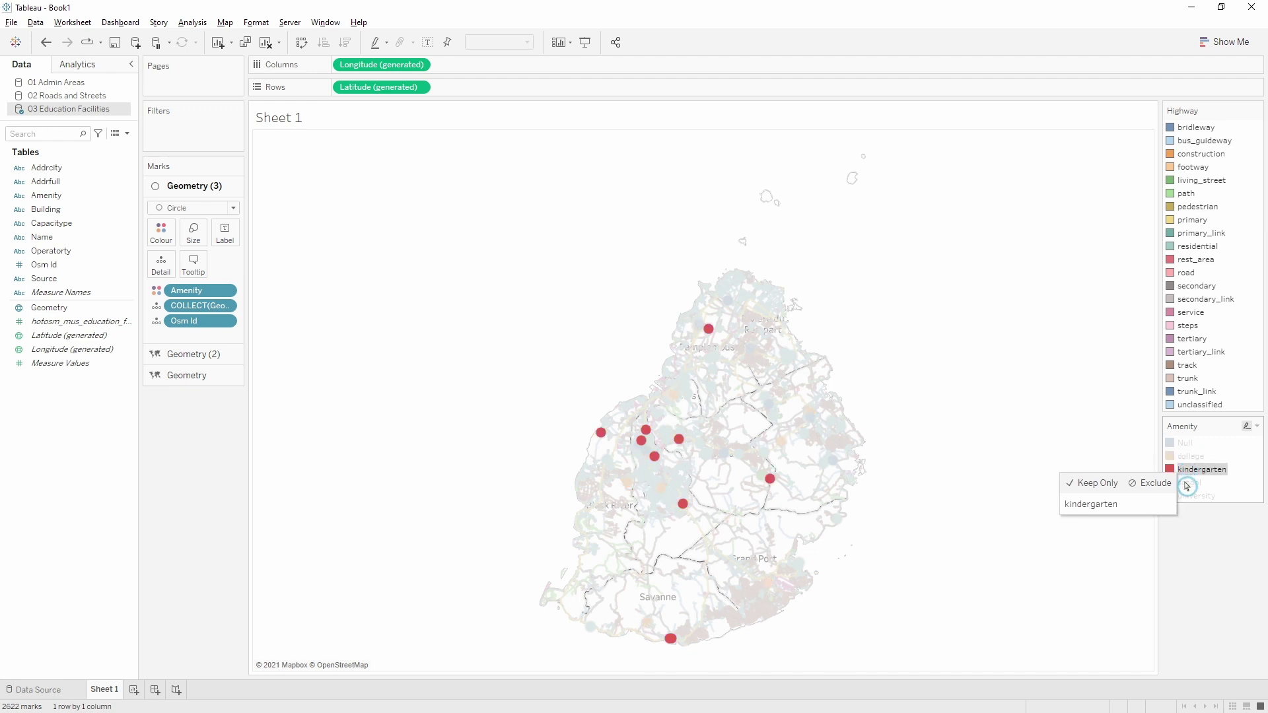
{"action": "left_click", "coordinate": [1187, 489]}
{"action": "left_click", "coordinate": [1189, 496]}
{"action": "left_click", "coordinate": [1189, 497]}
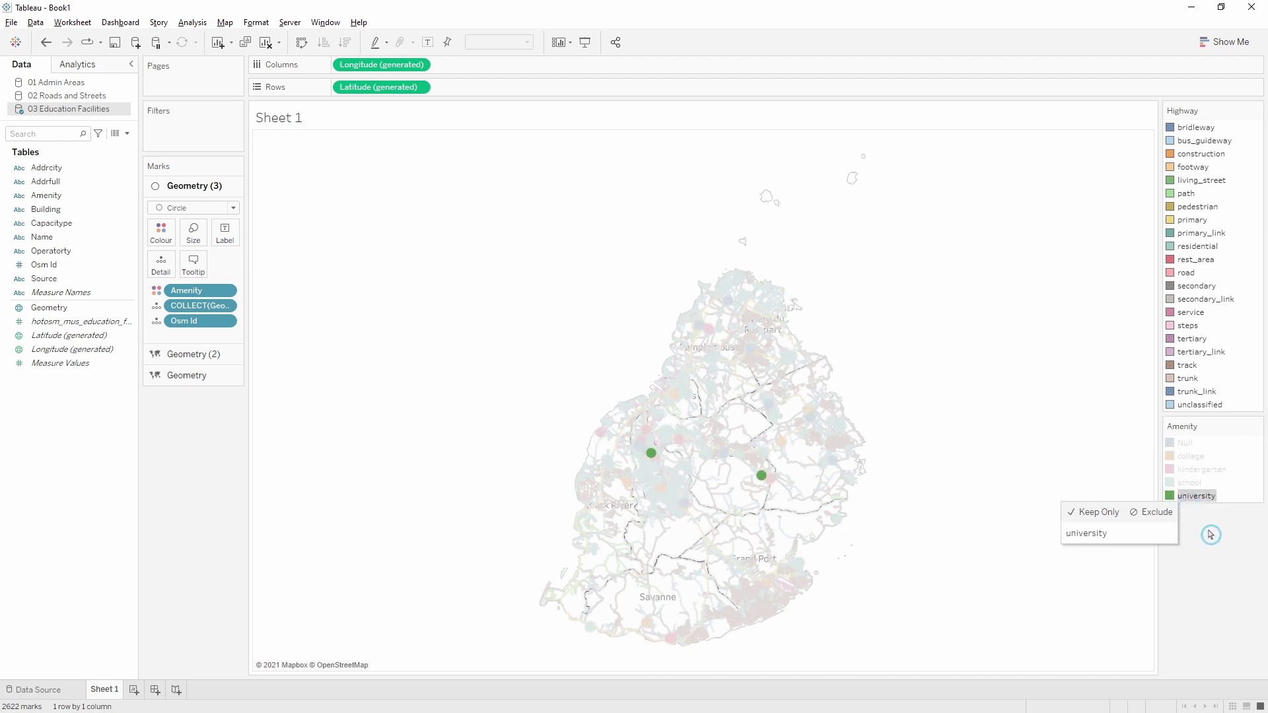
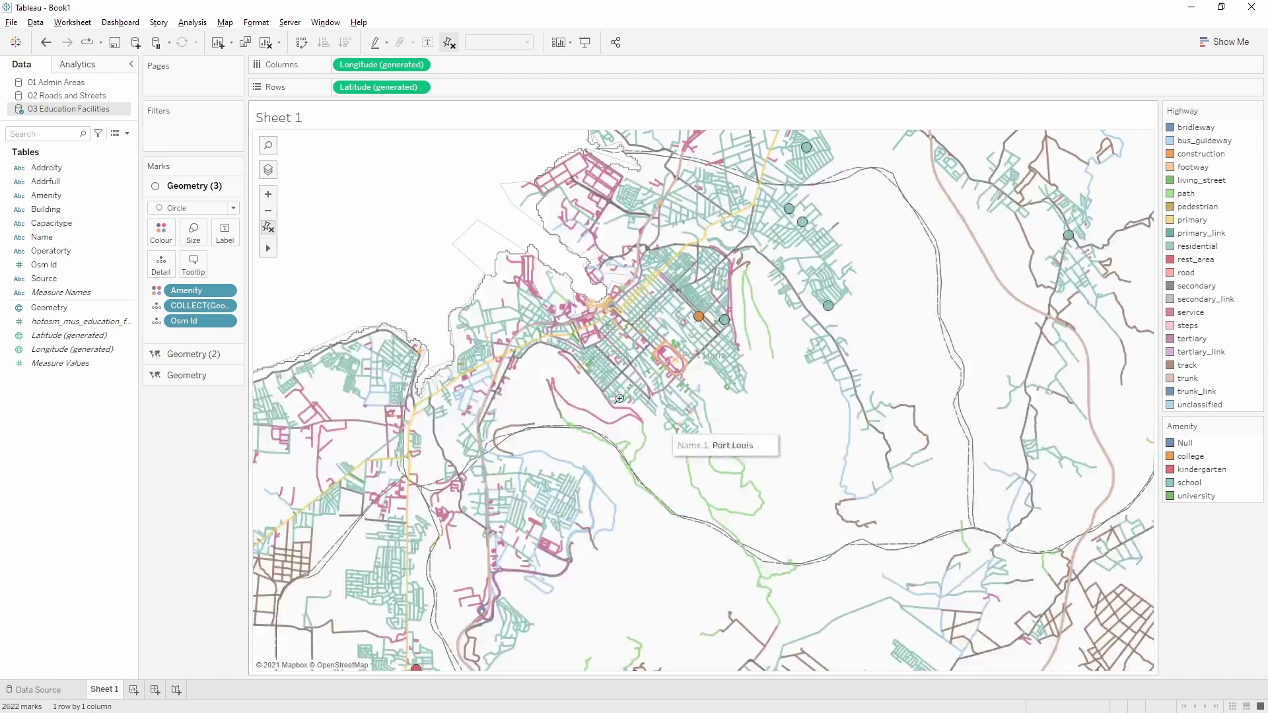
Inspect the details of individual residential streets and a college marker around Port Louis.
{"action": "left_click", "coordinate": [598, 360]}
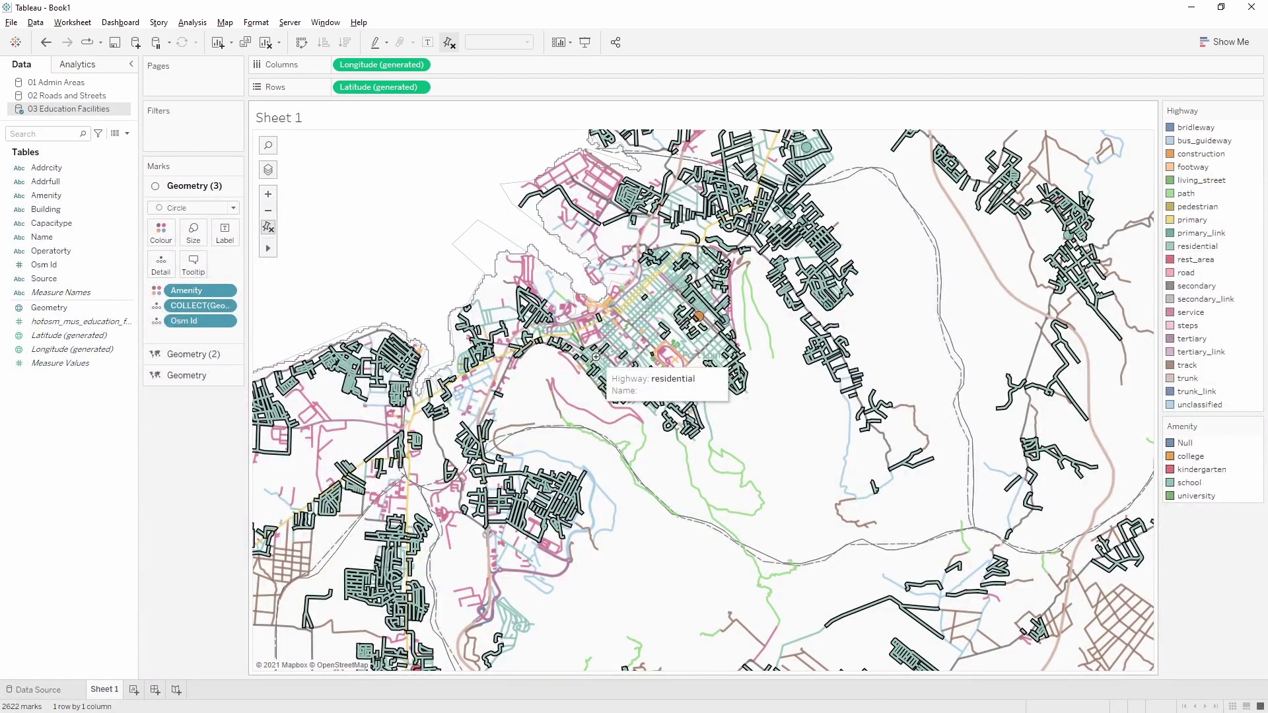
{"action": "left_click", "coordinate": [596, 357]}
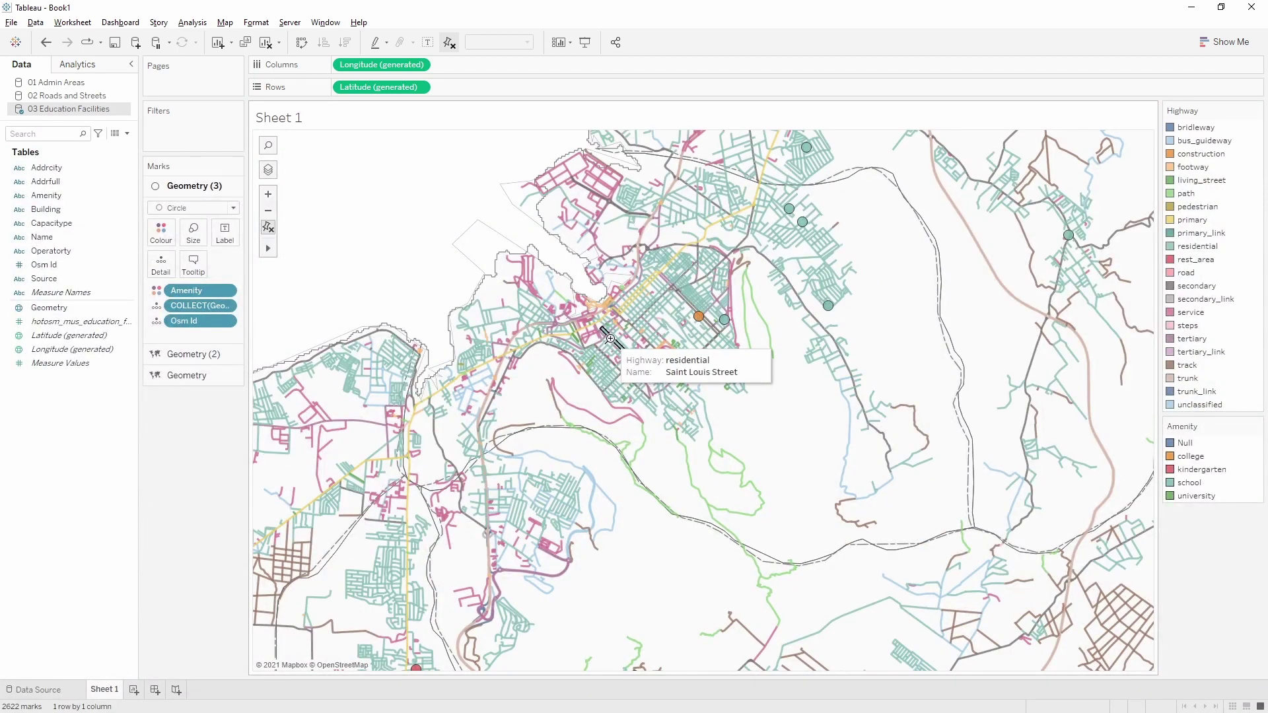
{"action": "mouse_move", "coordinate": [699, 317]}
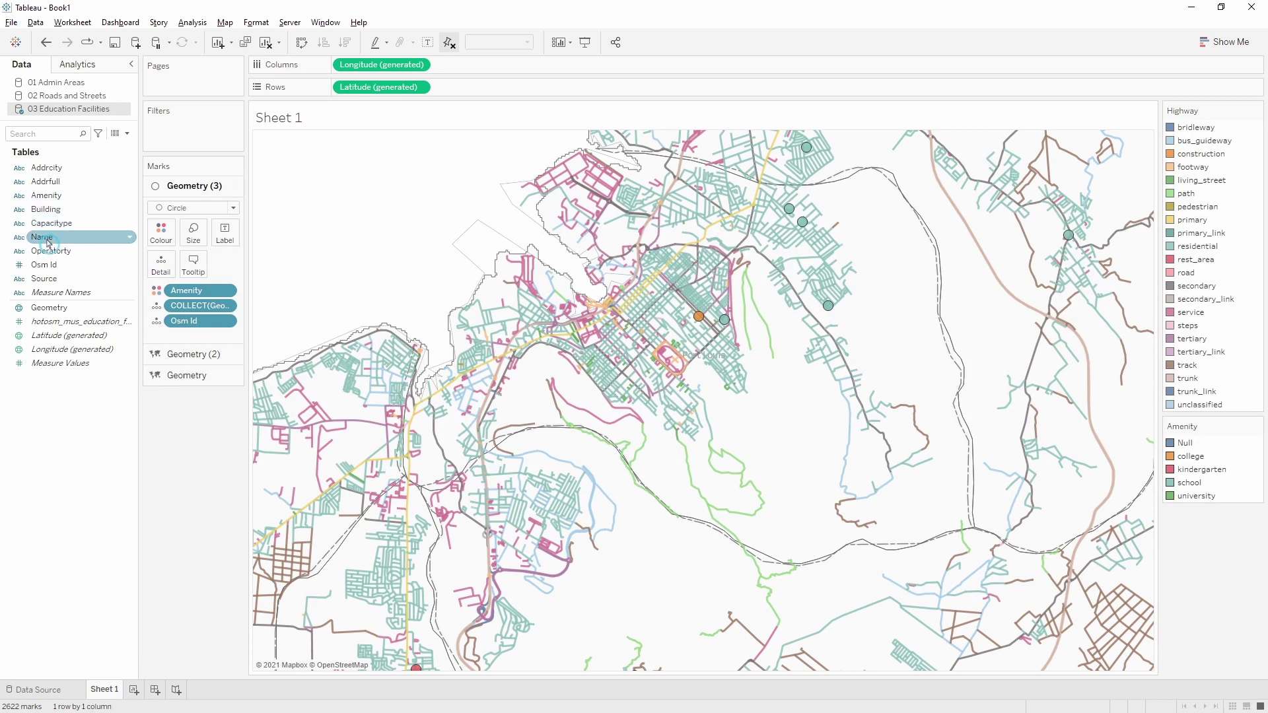
Add Name to the detail of the education facilities layer and inspect the school and college tooltips around Port Louis.
{"action": "left_click_drag", "start_coordinate": [37, 236], "coordinate": [163, 266]}
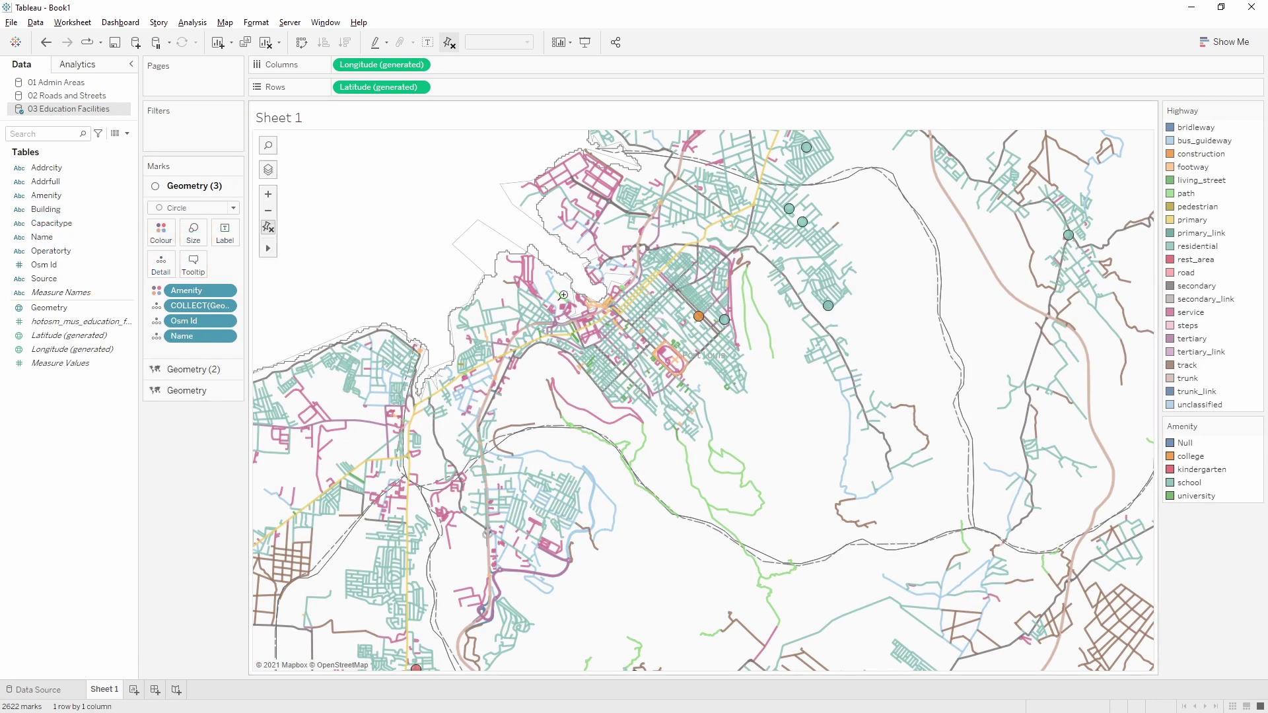
{"action": "mouse_move", "coordinate": [699, 317]}
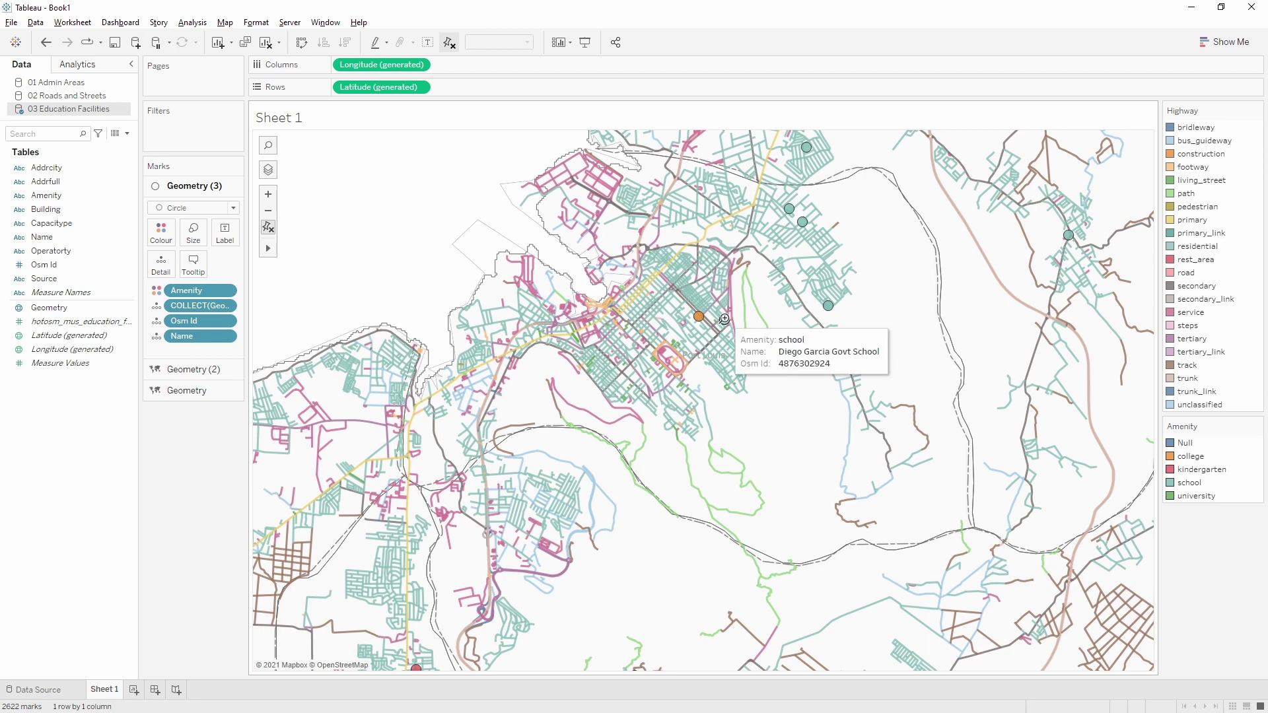
{"action": "mouse_move", "coordinate": [490, 281]}
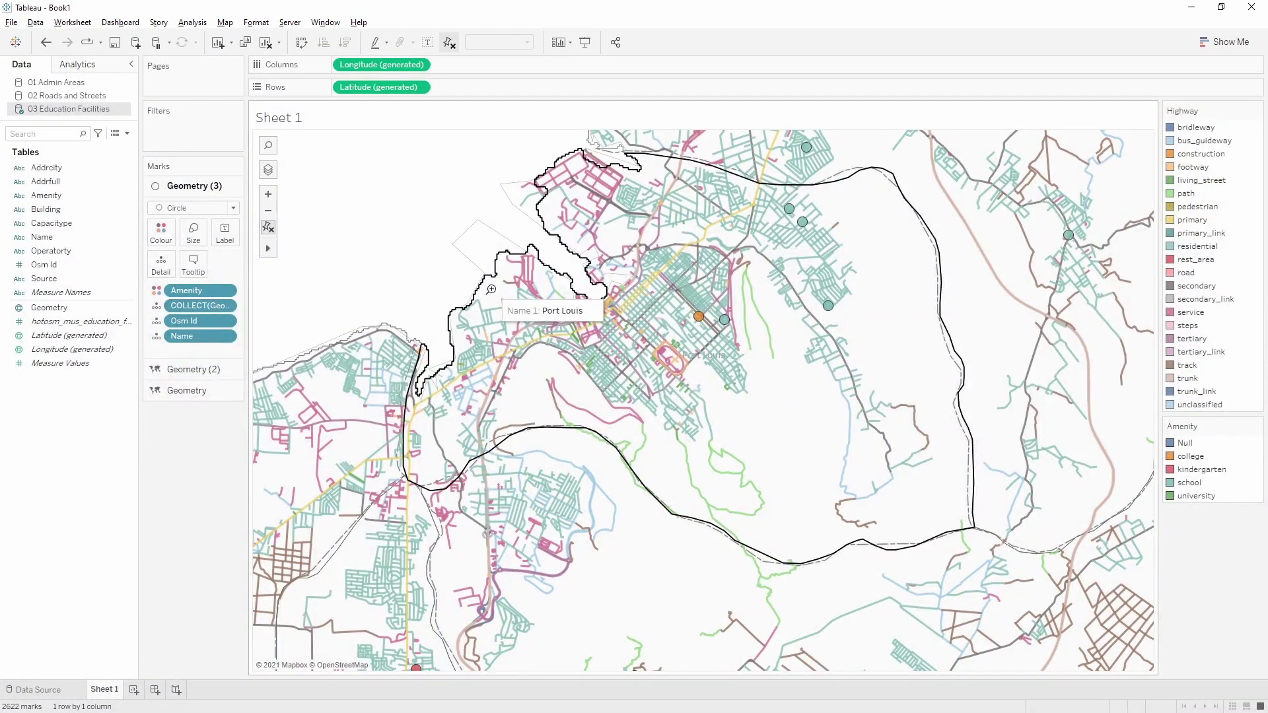
{"action": "mouse_move", "coordinate": [612, 335]}
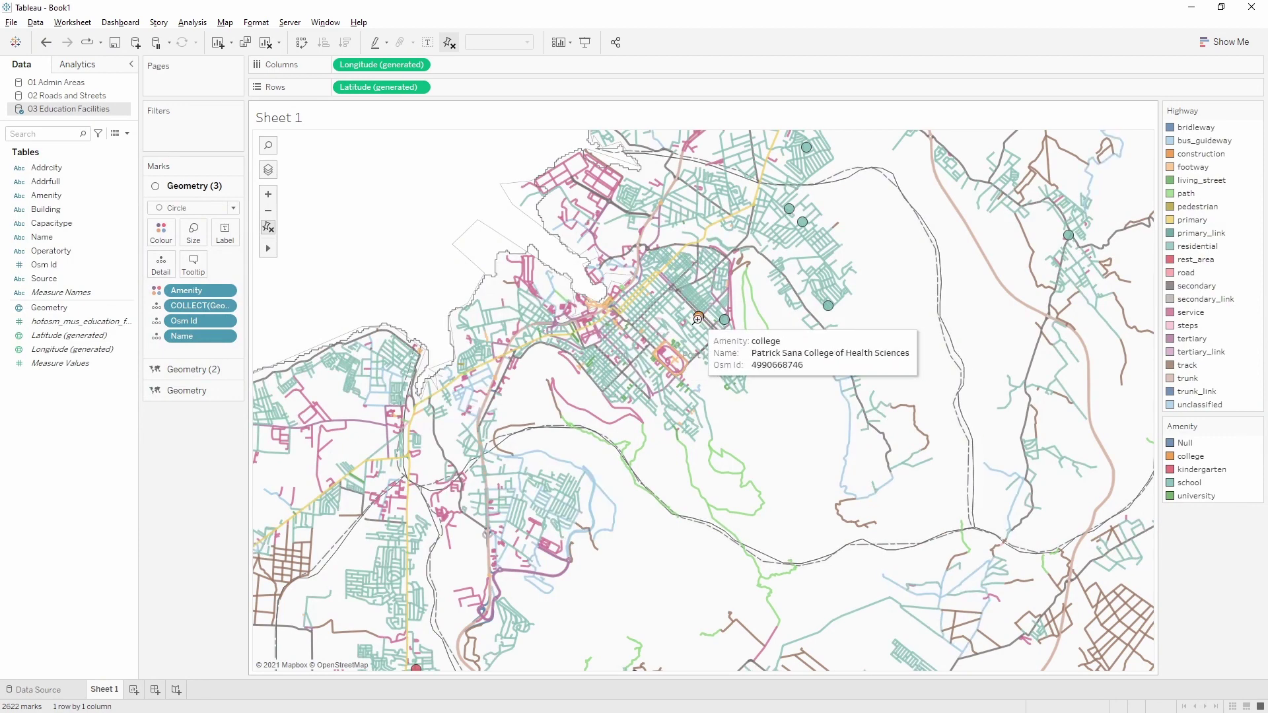
{"action": "mouse_move", "coordinate": [551, 315]}
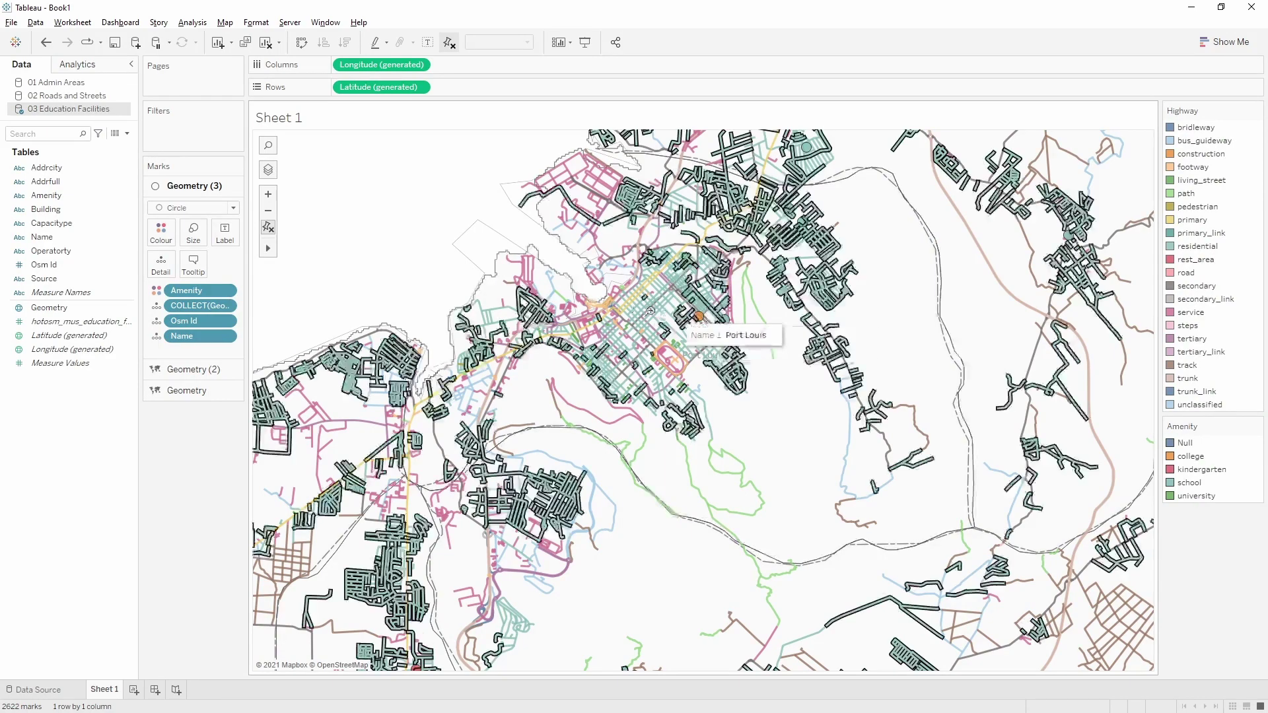
{"action": "mouse_move", "coordinate": [357, 354]}
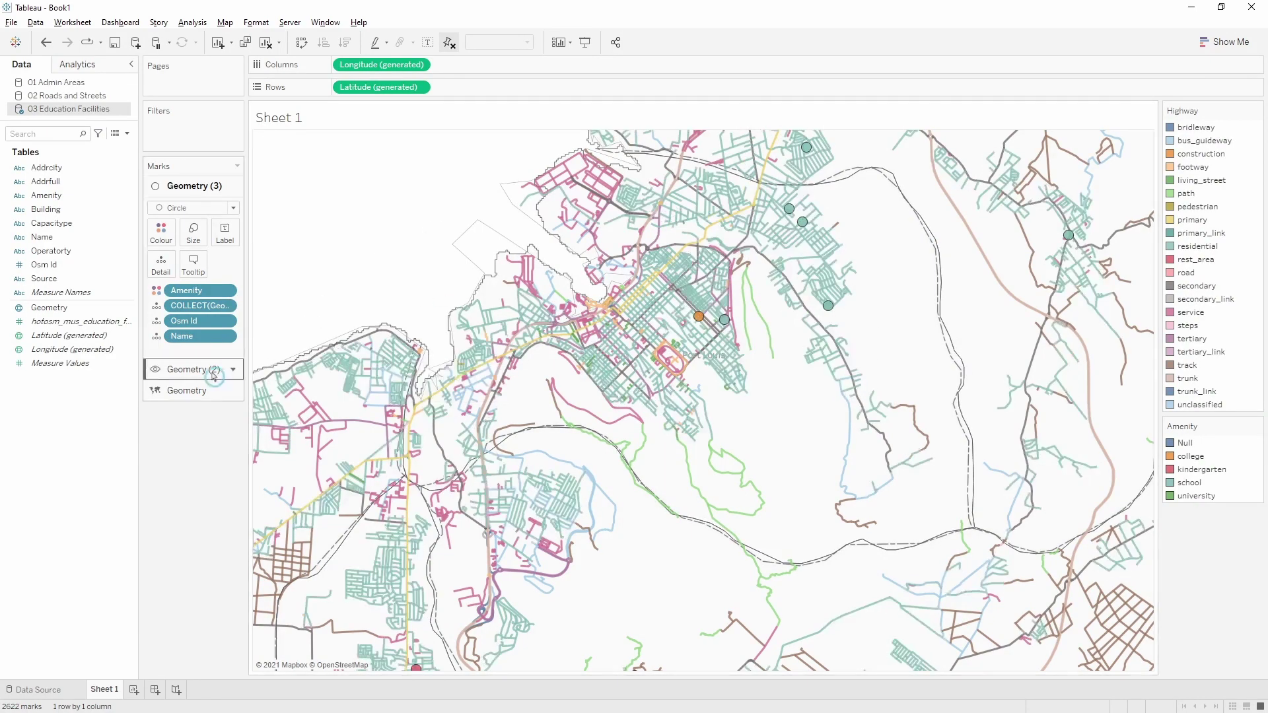
Disable selection on the admin areas layer and on the roads layer.
{"action": "mouse_move", "coordinate": [239, 374]}
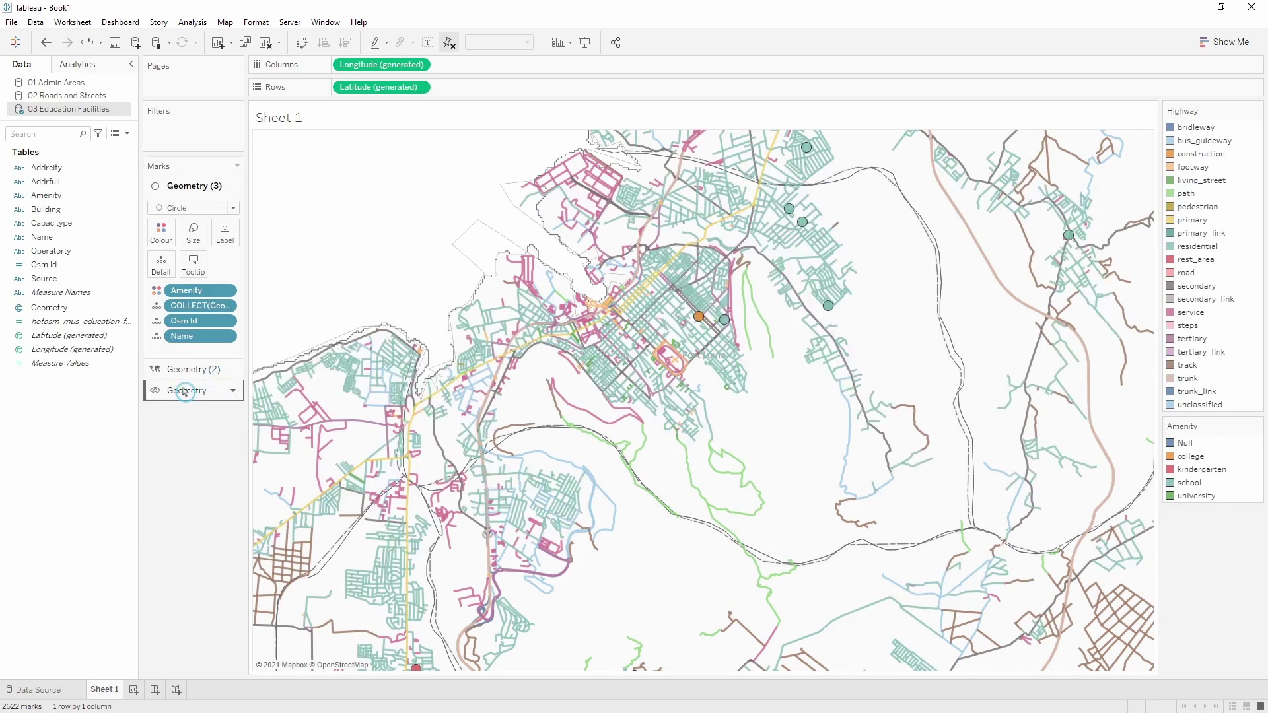
{"action": "left_click", "coordinate": [199, 390]}
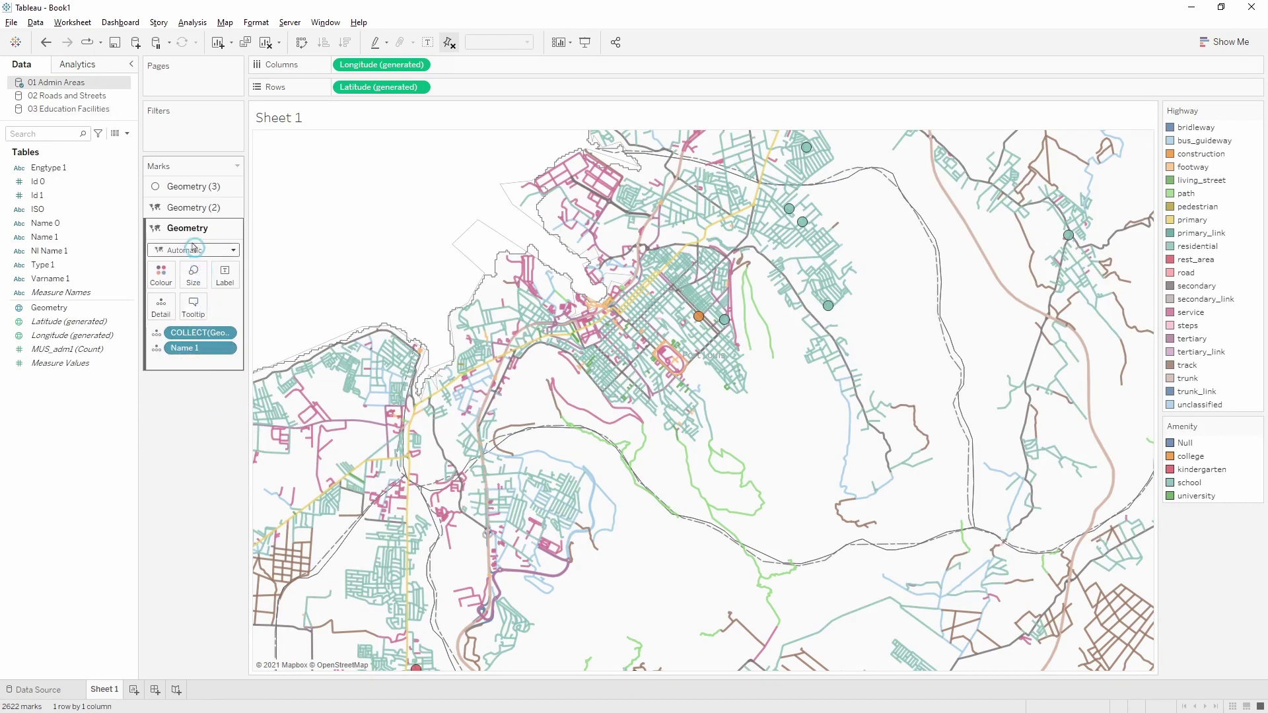
{"action": "left_click", "coordinate": [233, 228]}
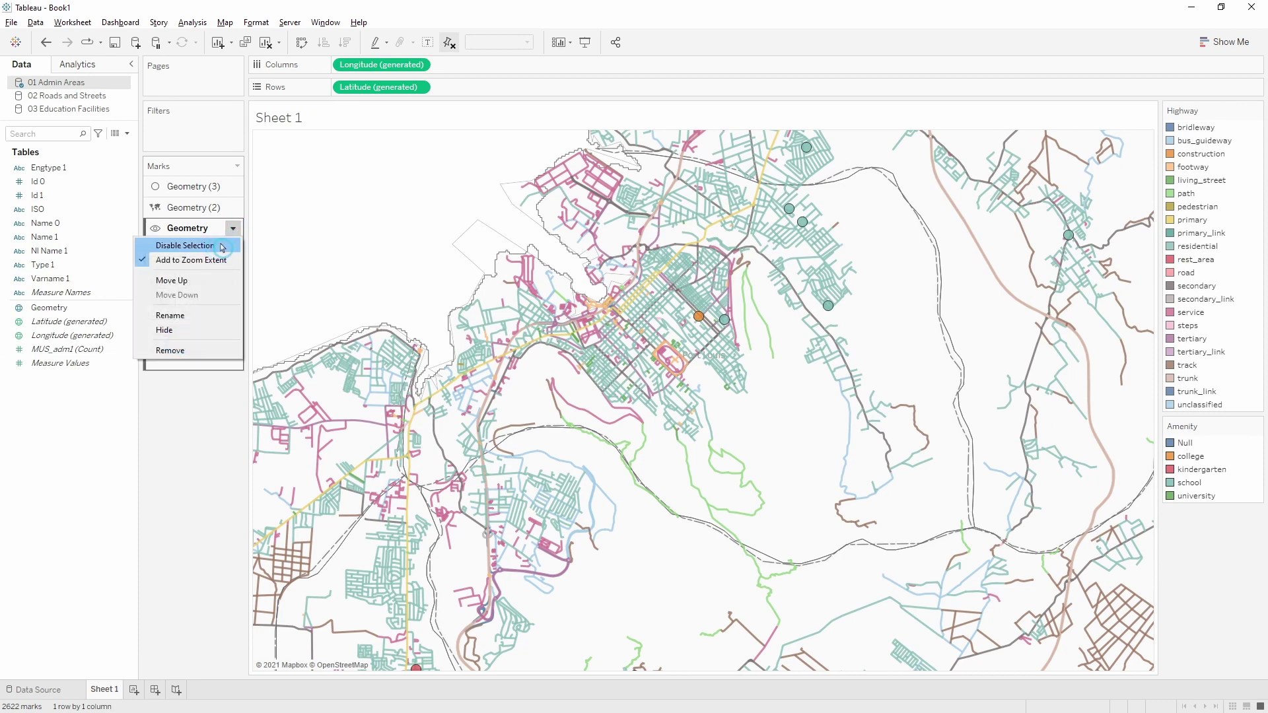
{"action": "left_click", "coordinate": [212, 246]}
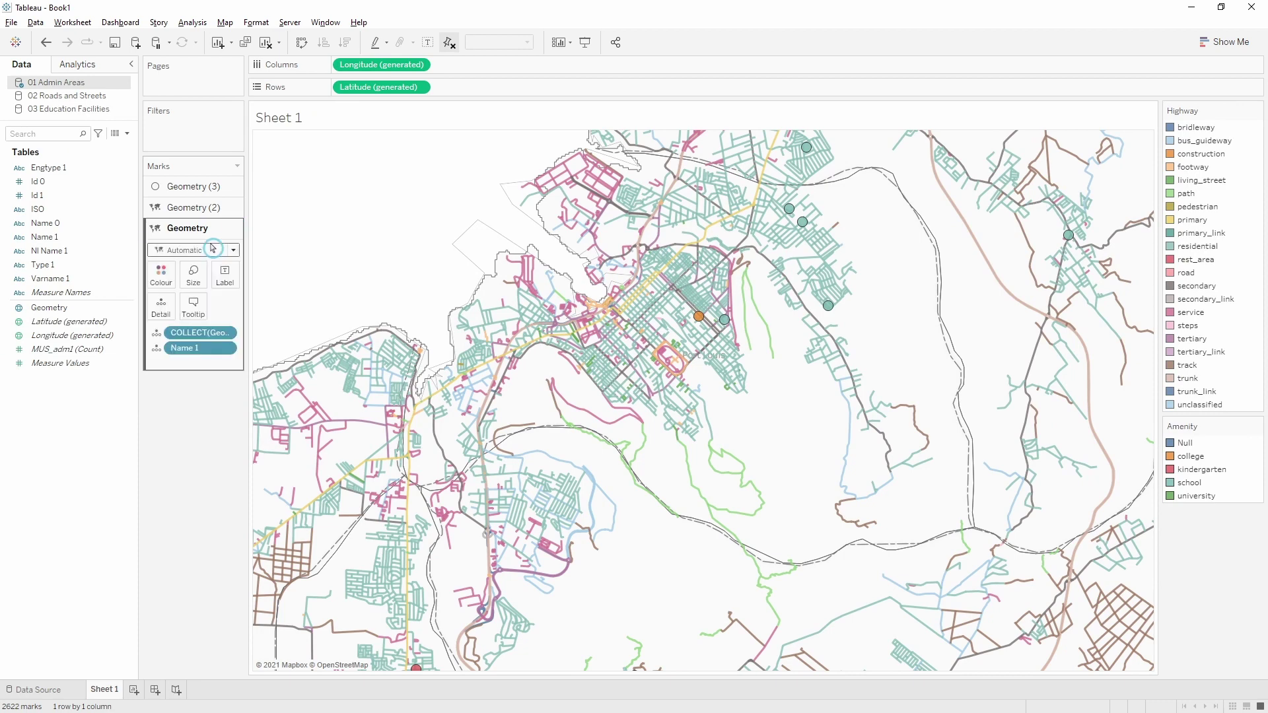
{"action": "left_click", "coordinate": [215, 208]}
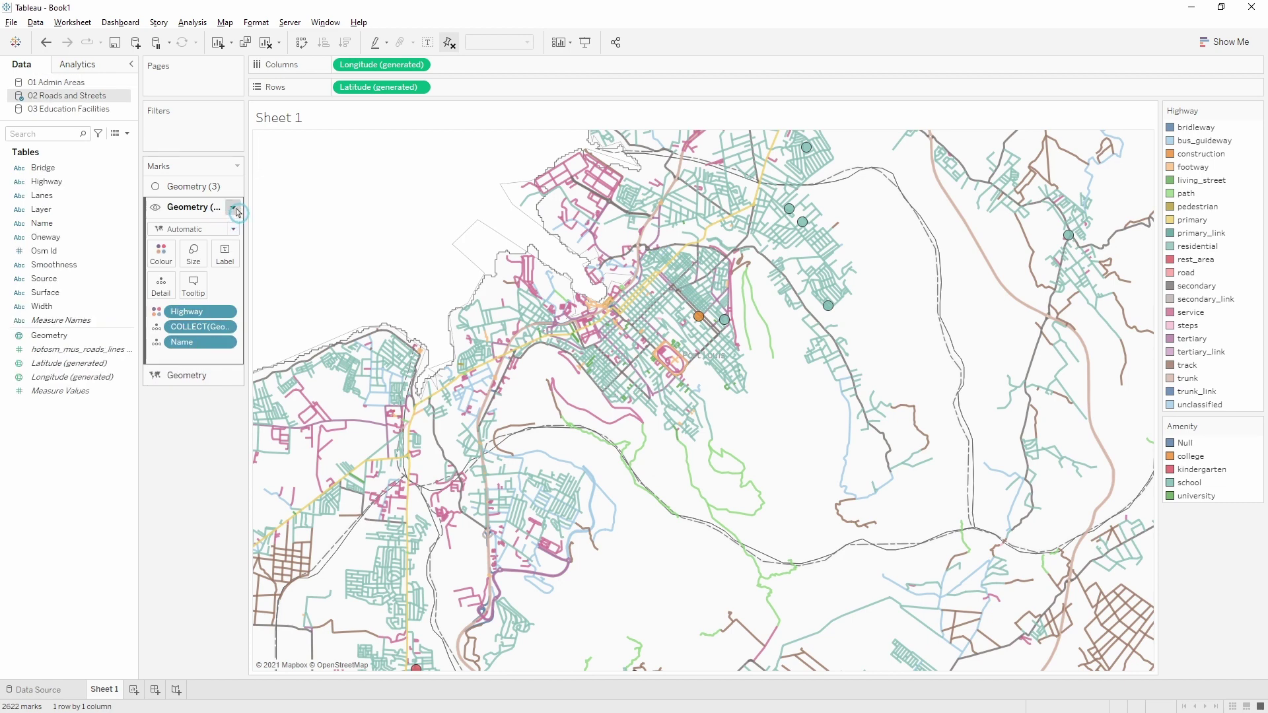
{"action": "left_click", "coordinate": [233, 207]}
{"action": "left_click", "coordinate": [197, 226]}
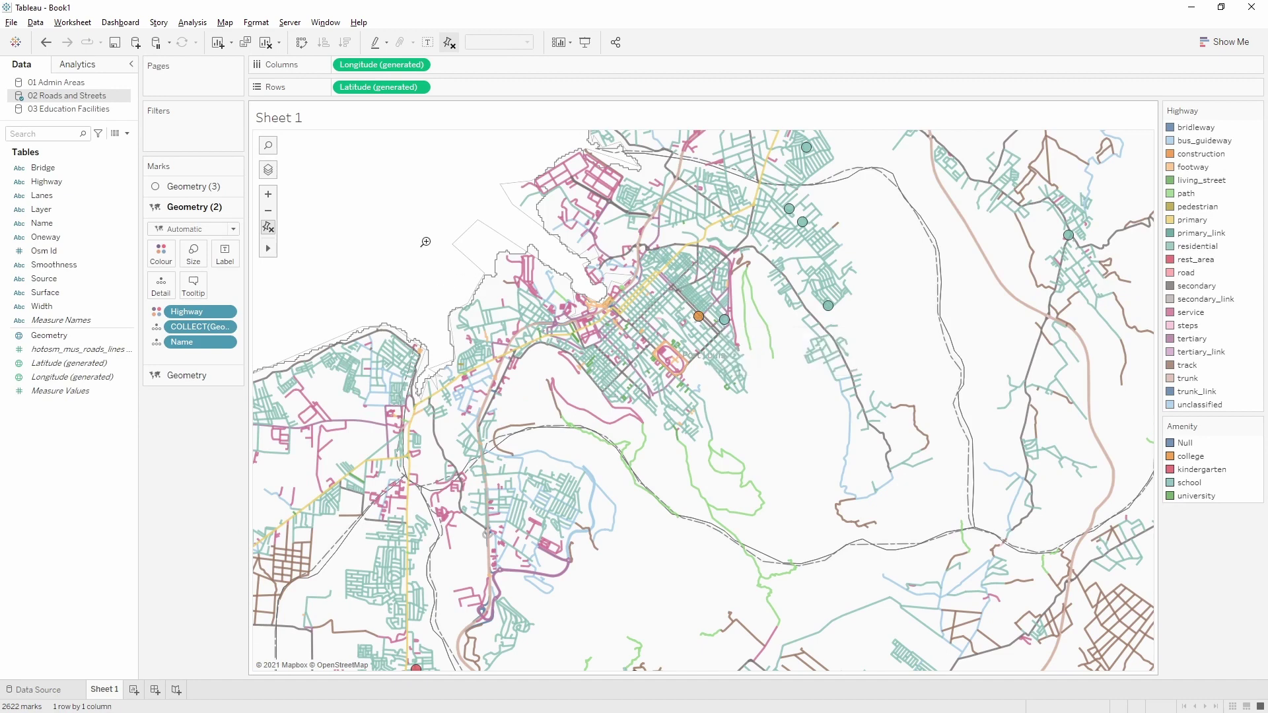
{"action": "left_click", "coordinate": [150, 229]}
Rename the admin boundaries map layer as Admin Areas.
{"action": "left_click", "coordinate": [186, 374]}
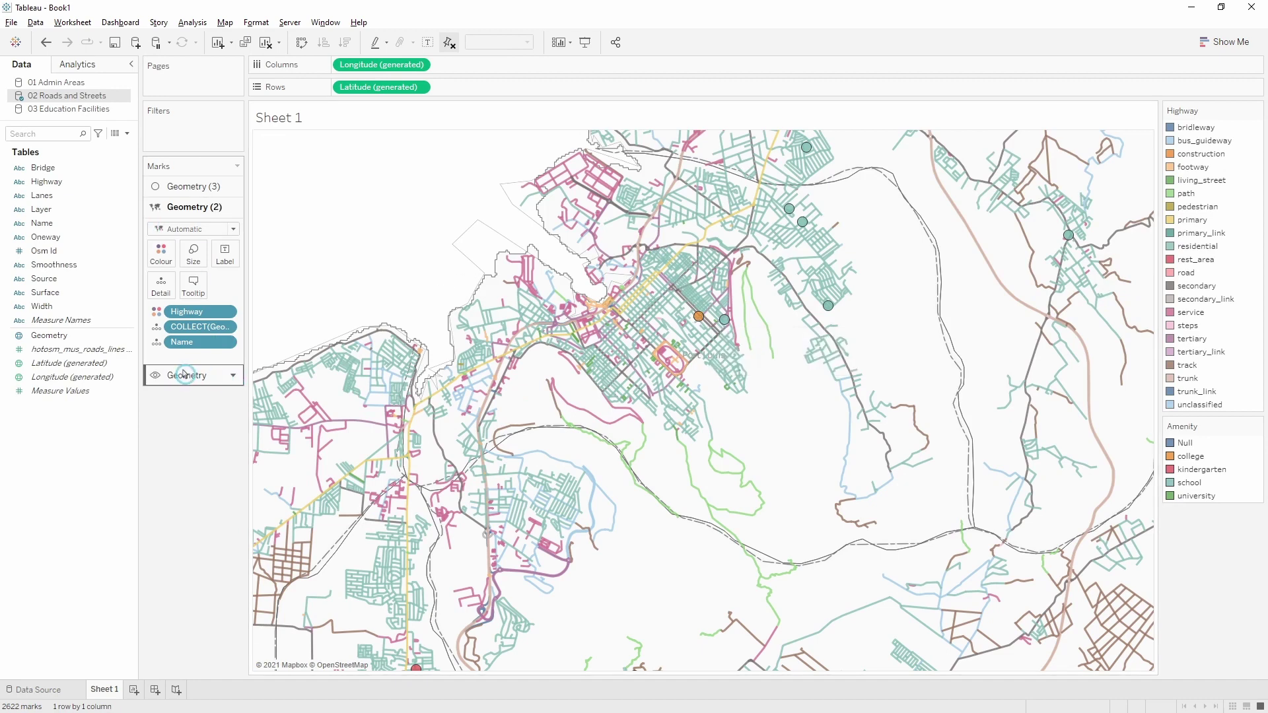
{"action": "left_click", "coordinate": [233, 376]}
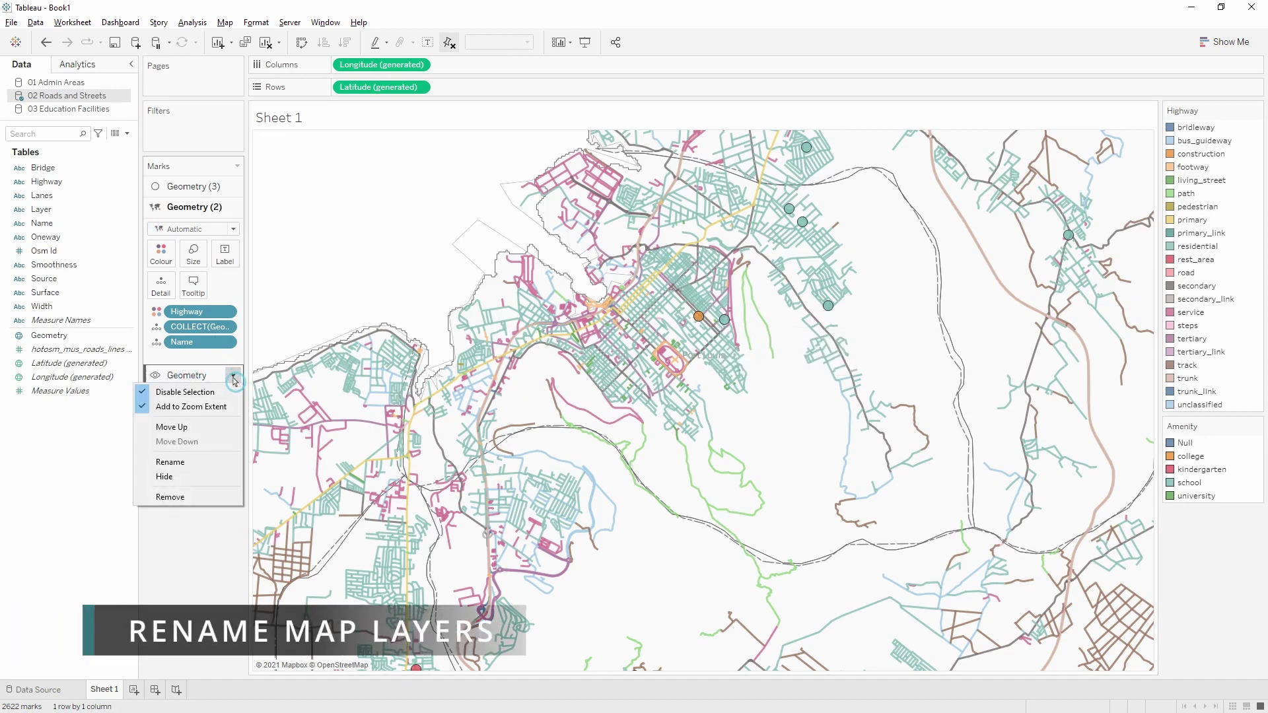
{"action": "left_click", "coordinate": [215, 462]}
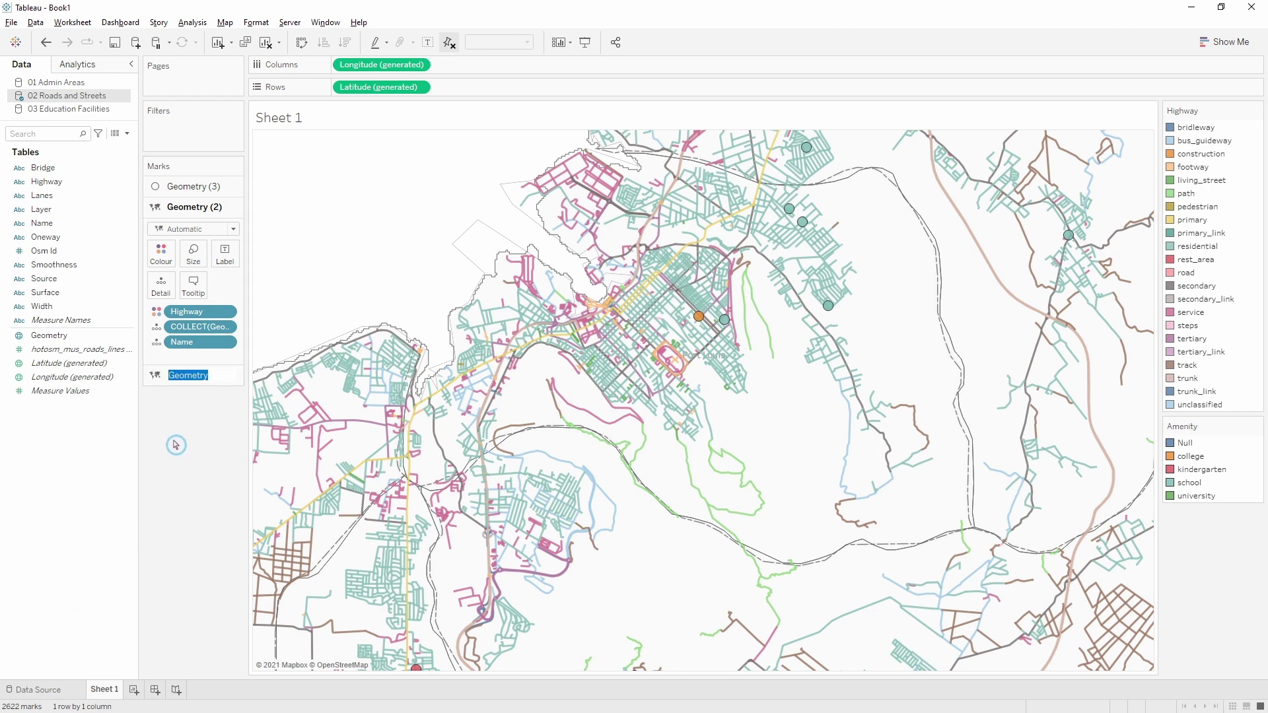
{"action": "type", "text": "Admin Areas"}
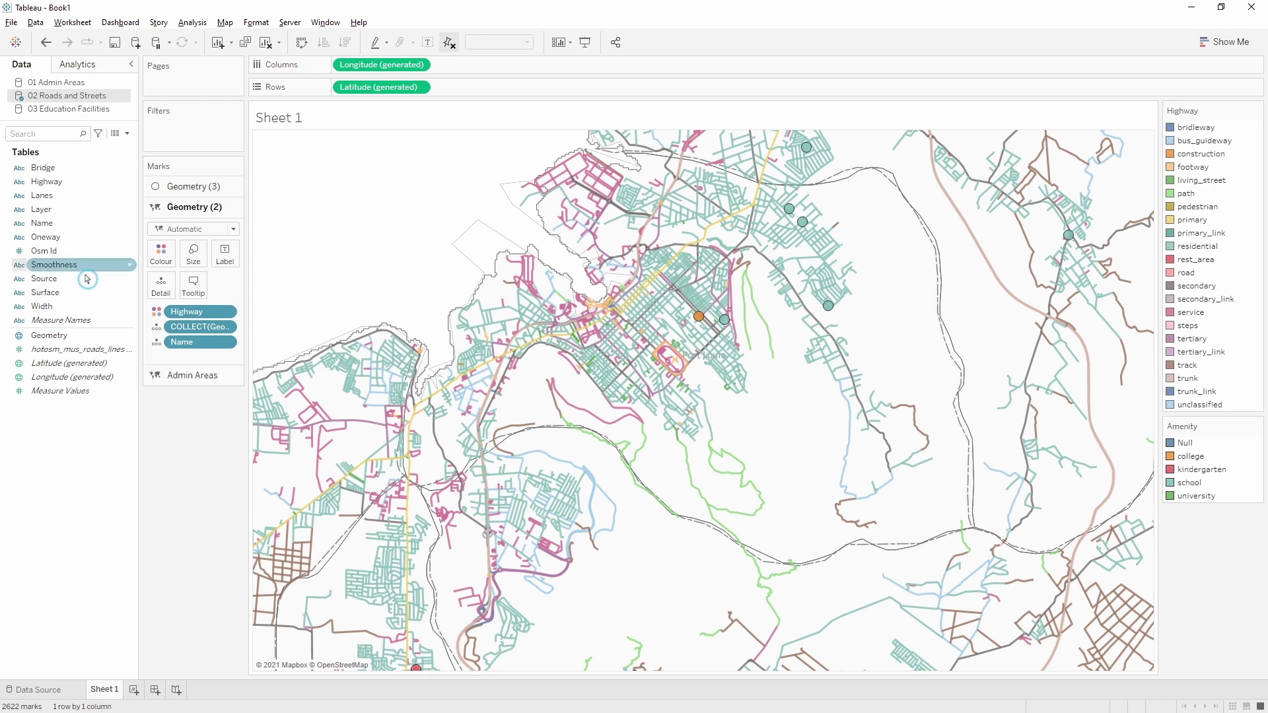
Rename the roads map layer as Roads and the education facilities layer as Education.
{"action": "double_click", "coordinate": [191, 209]}
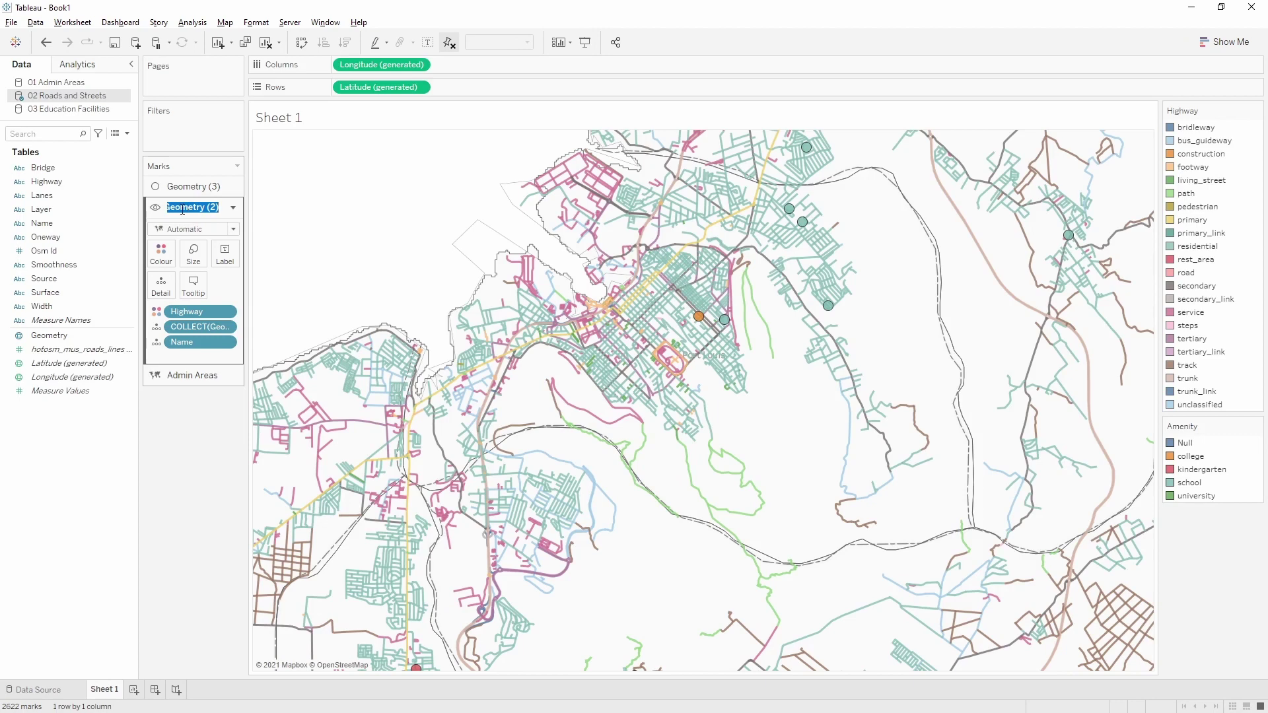
{"action": "type", "text": "Roads"}
{"action": "double_click", "coordinate": [187, 186]}
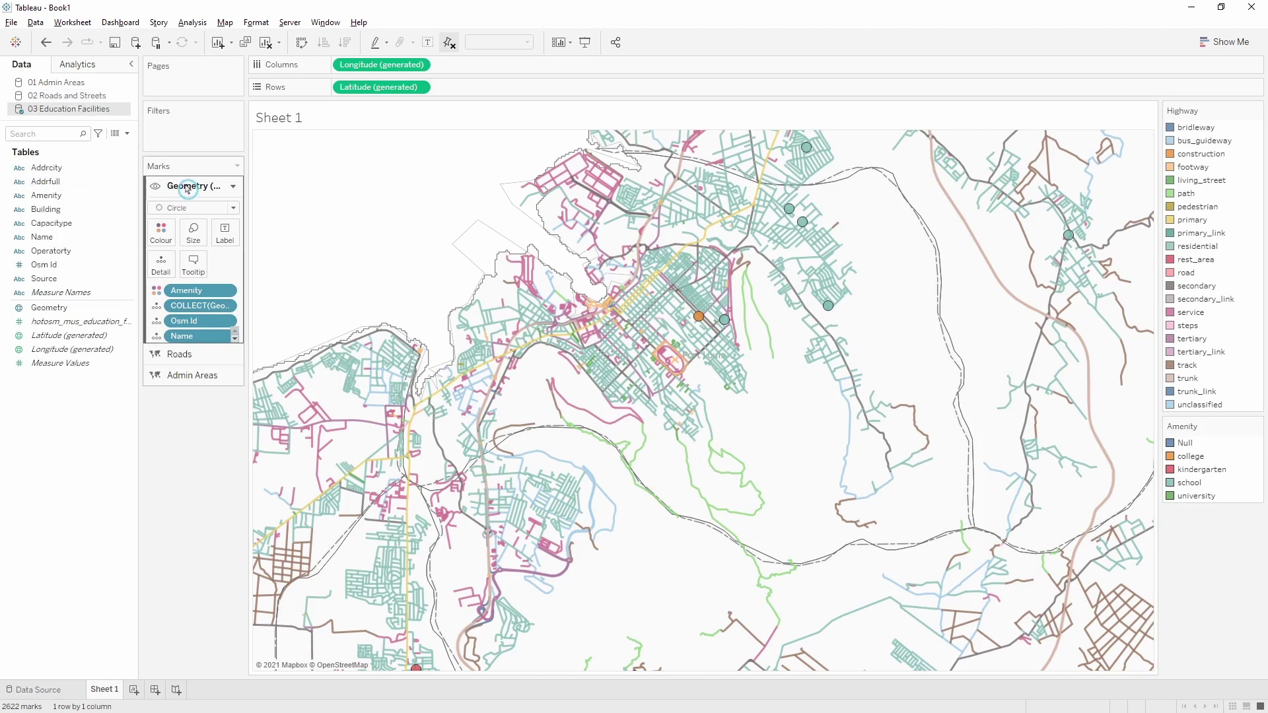
{"action": "type", "text": "Education"}
{"action": "key", "text": "Return"}
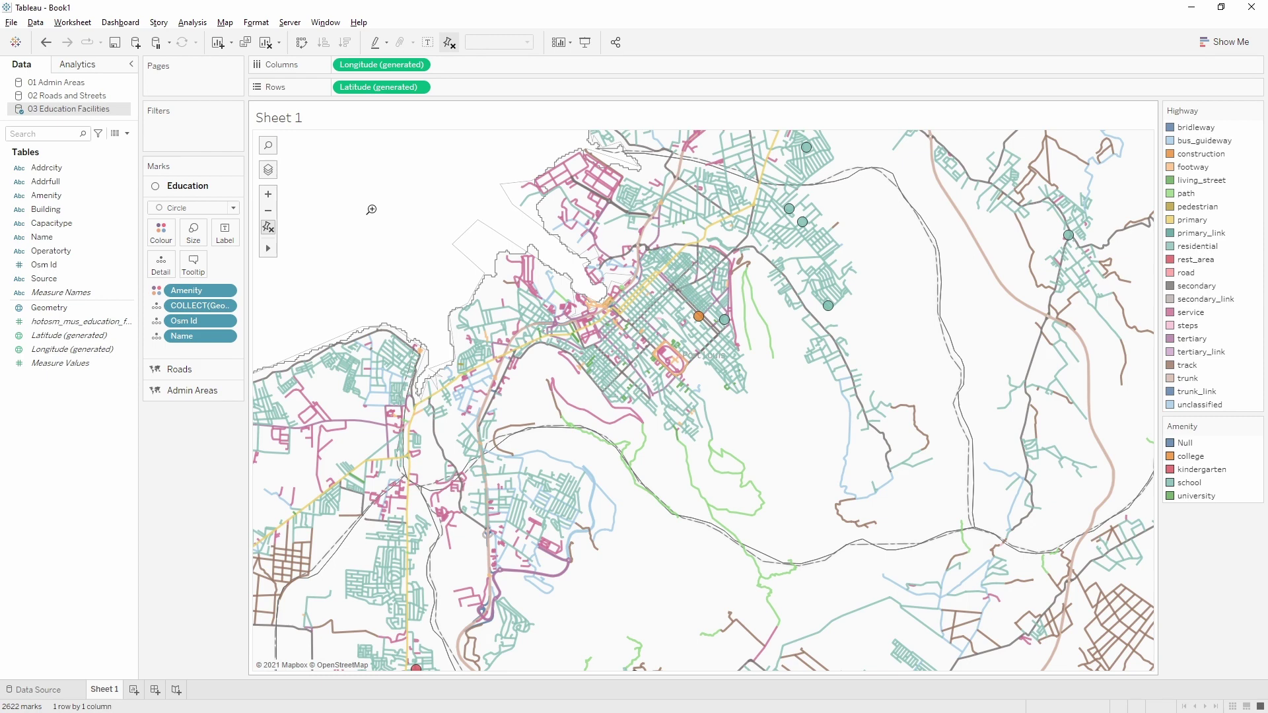
Move the Roads layer above the Education layer and return it beneath Education.
{"action": "left_click", "coordinate": [207, 371]}
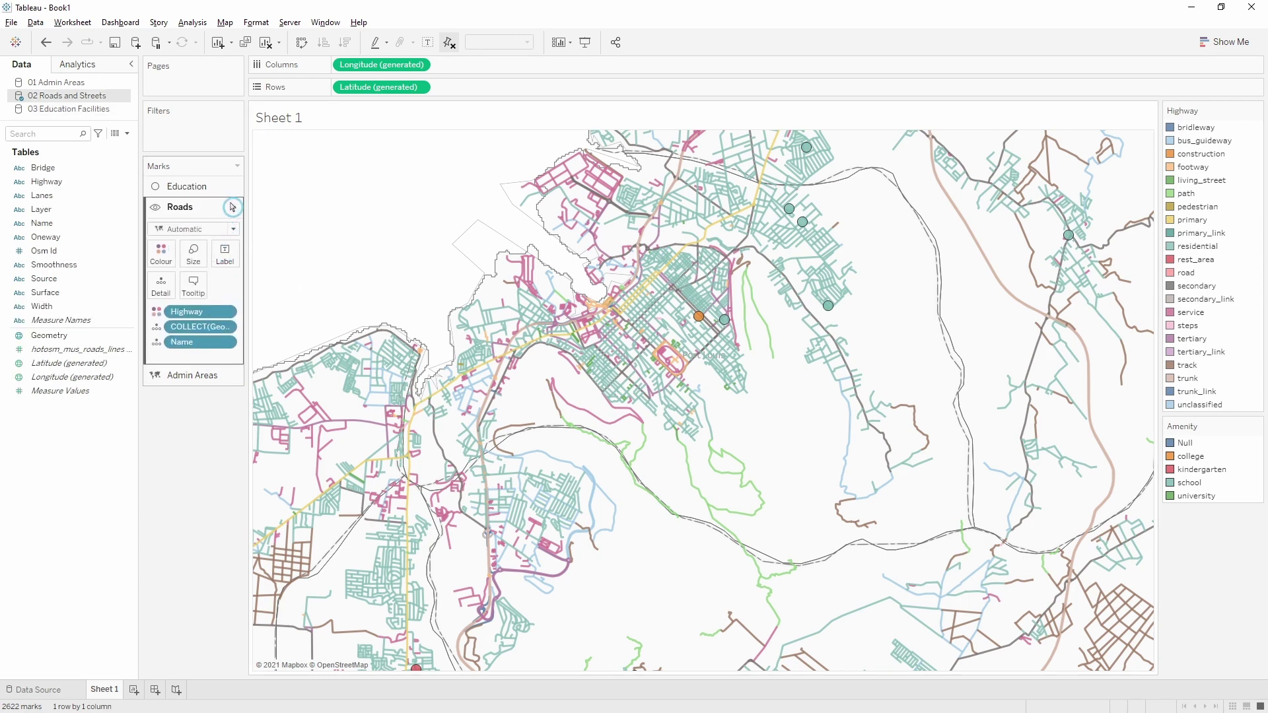
{"action": "left_click", "coordinate": [234, 208]}
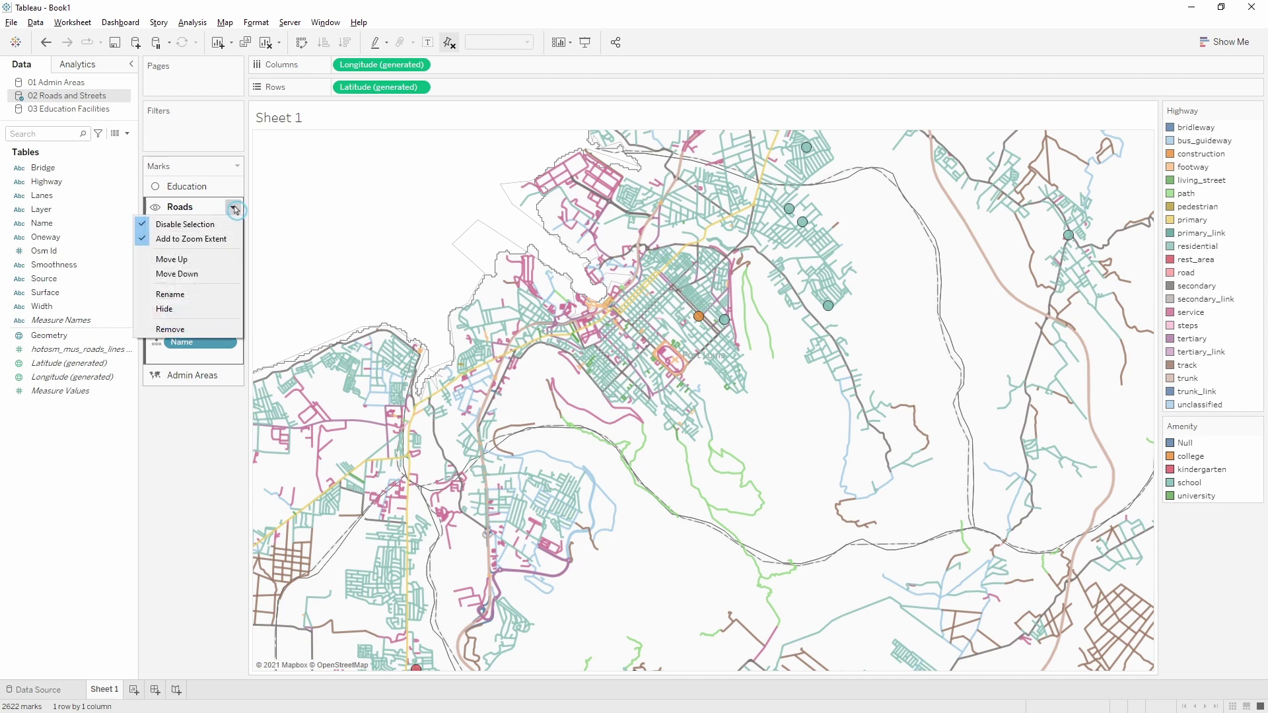
{"action": "left_click", "coordinate": [218, 259]}
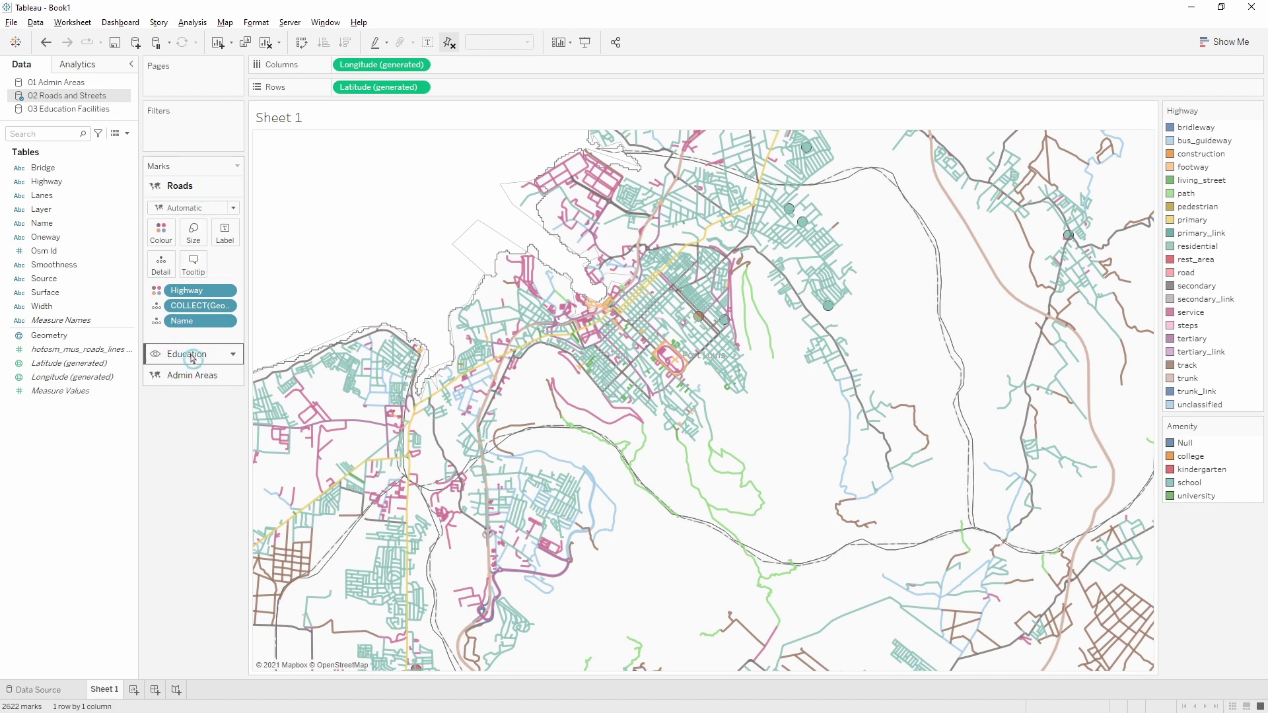
{"action": "mouse_move", "coordinate": [695, 322]}
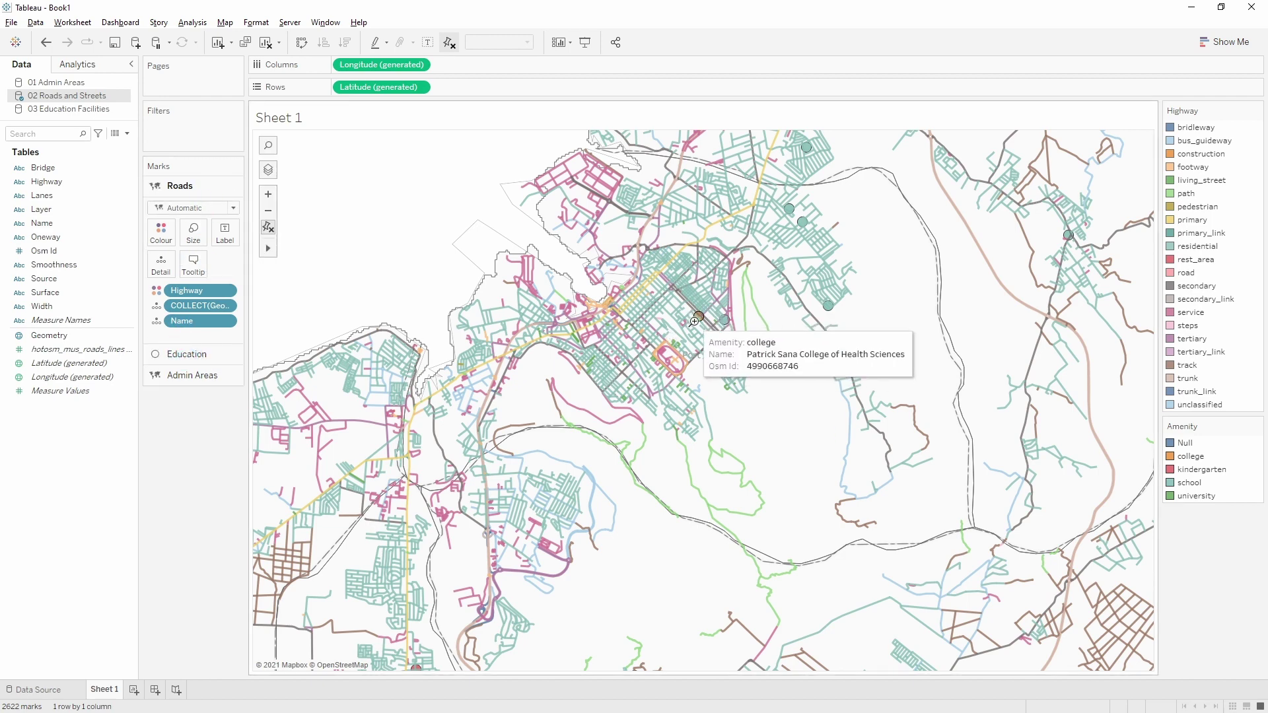
{"action": "left_click", "coordinate": [188, 191]}
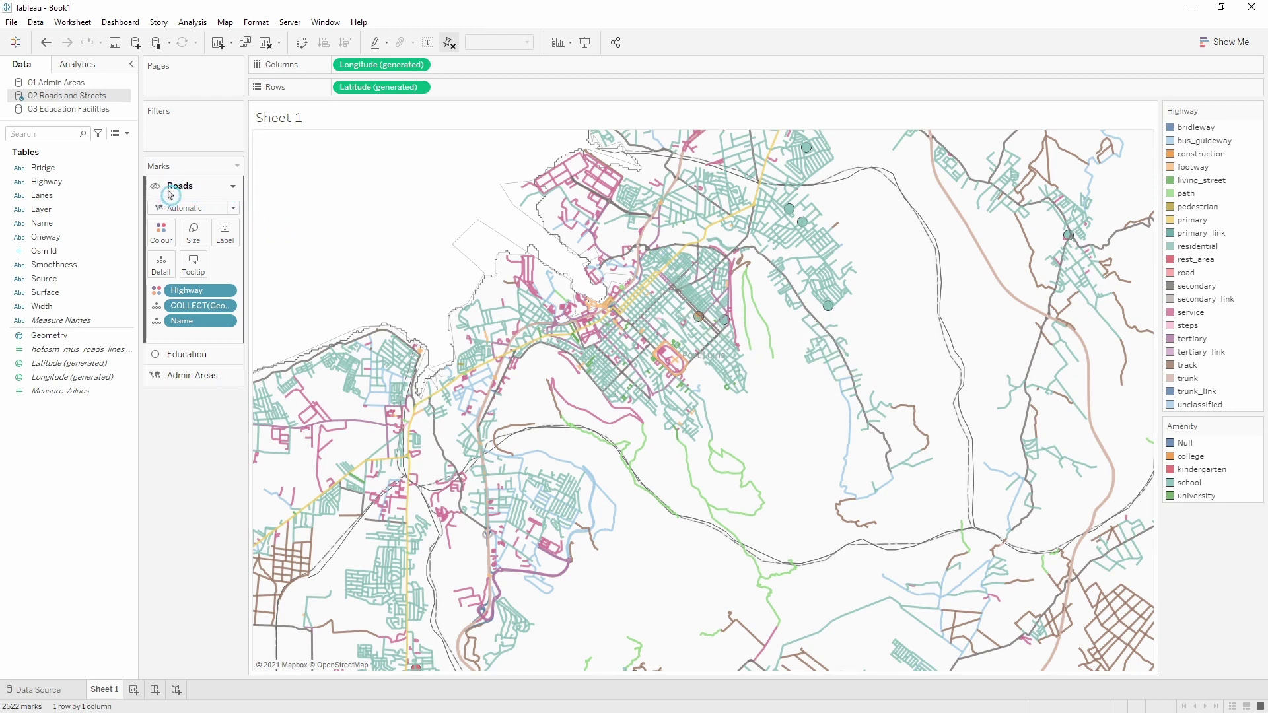
{"action": "left_click_drag", "start_coordinate": [173, 190], "coordinate": [176, 362]}
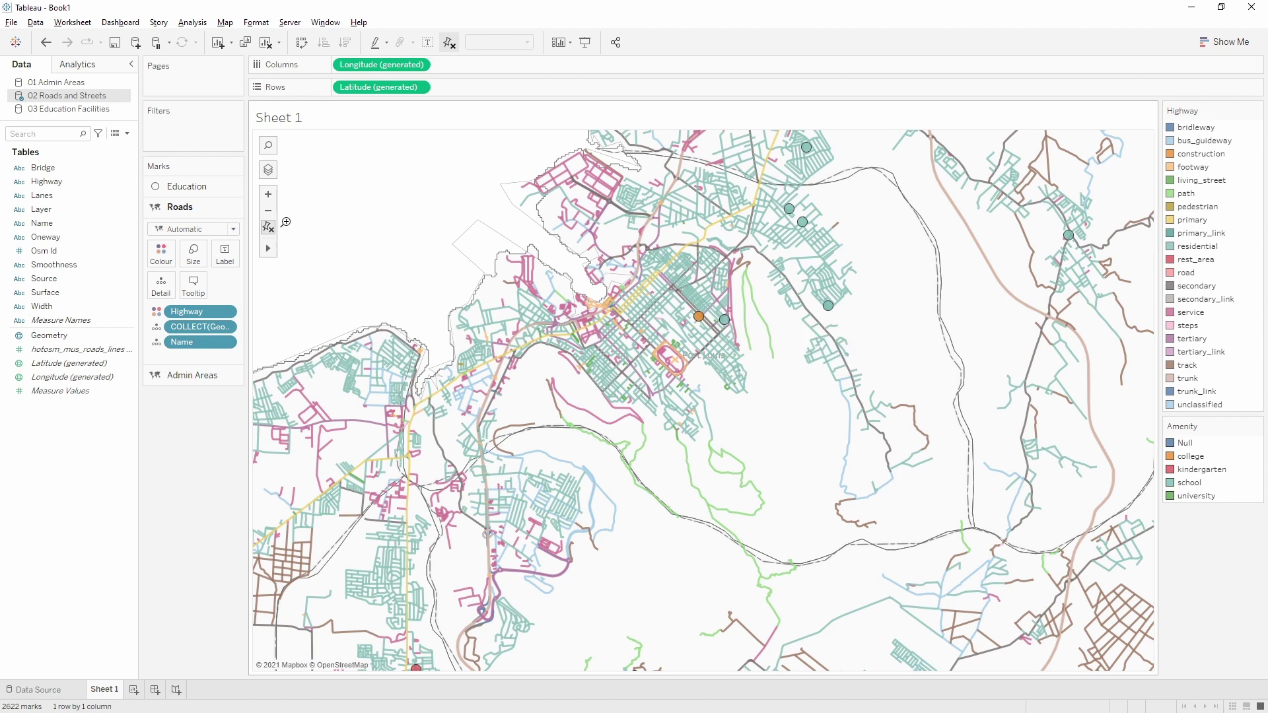
Hide and show the Roads layer twice from its layer card.
{"action": "left_click", "coordinate": [232, 207]}
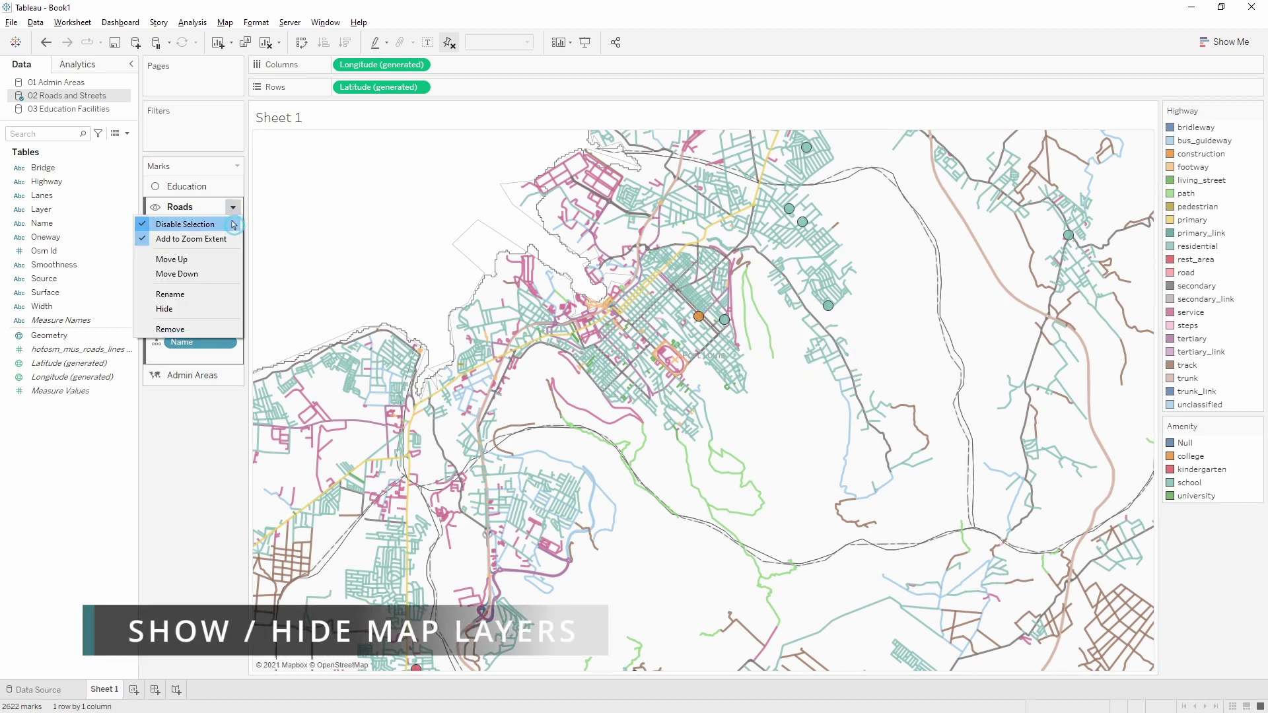
{"action": "left_click", "coordinate": [183, 310]}
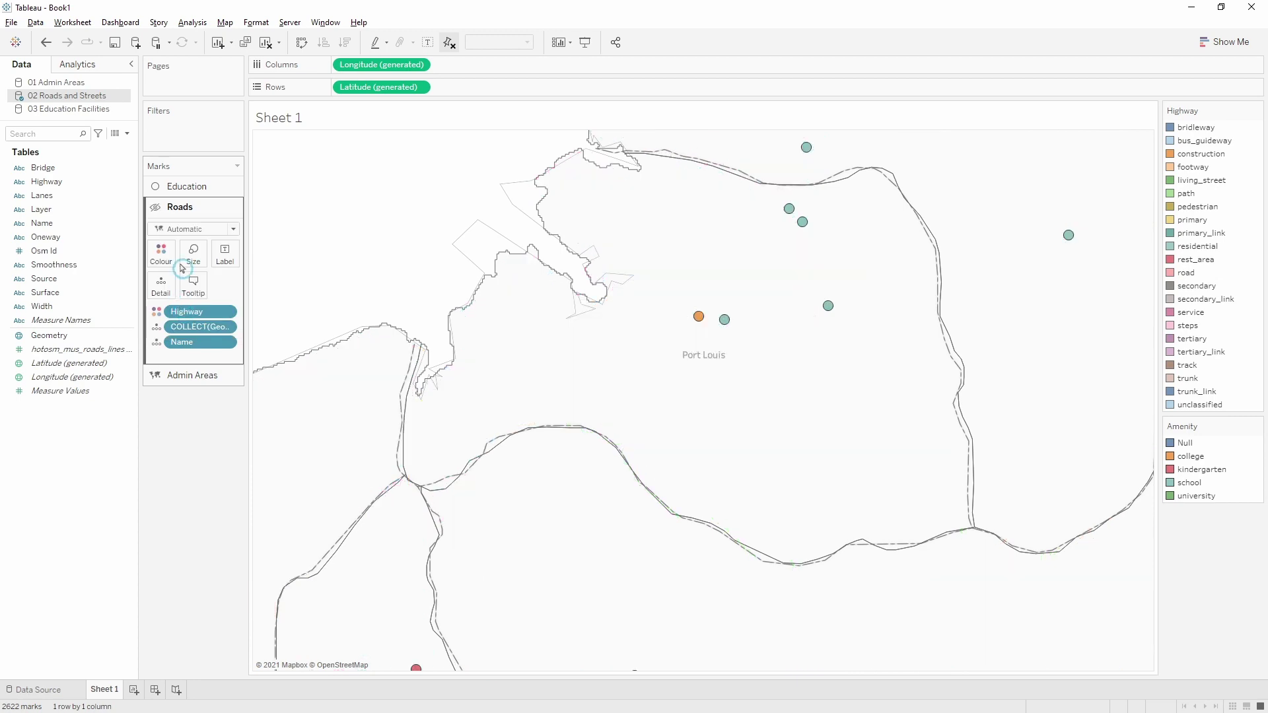
{"action": "left_click", "coordinate": [233, 208]}
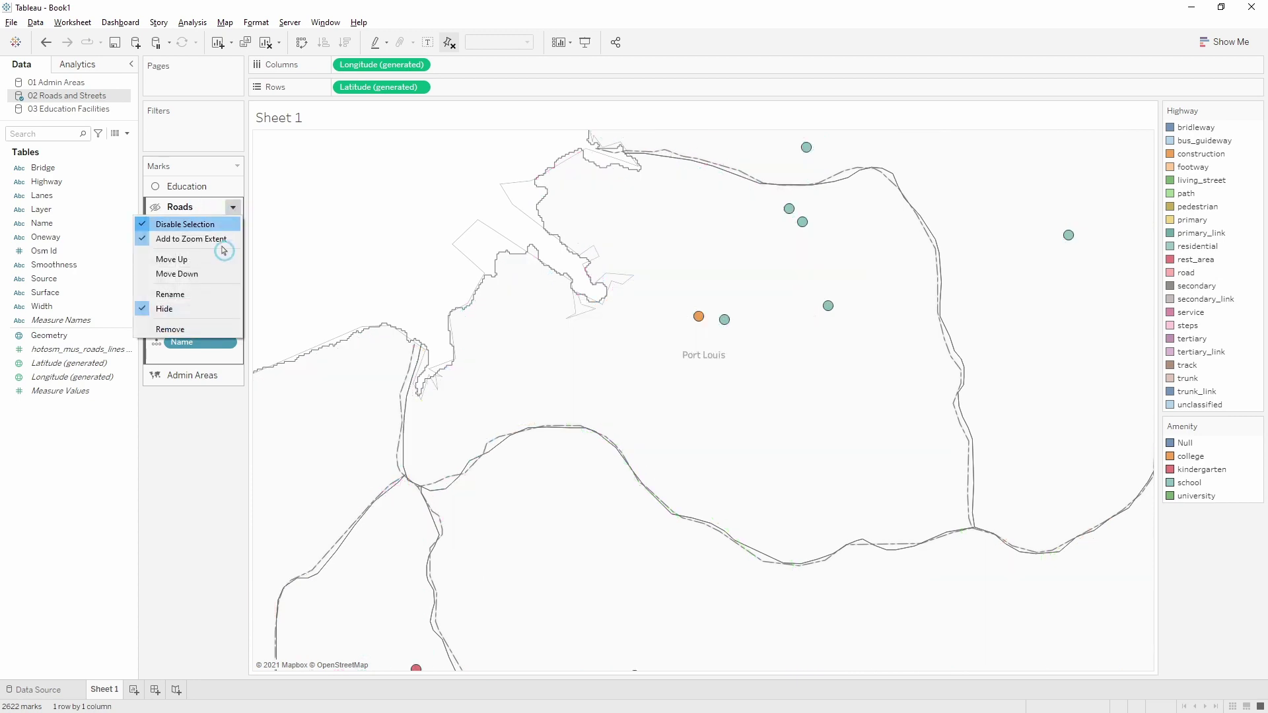
{"action": "left_click", "coordinate": [194, 311]}
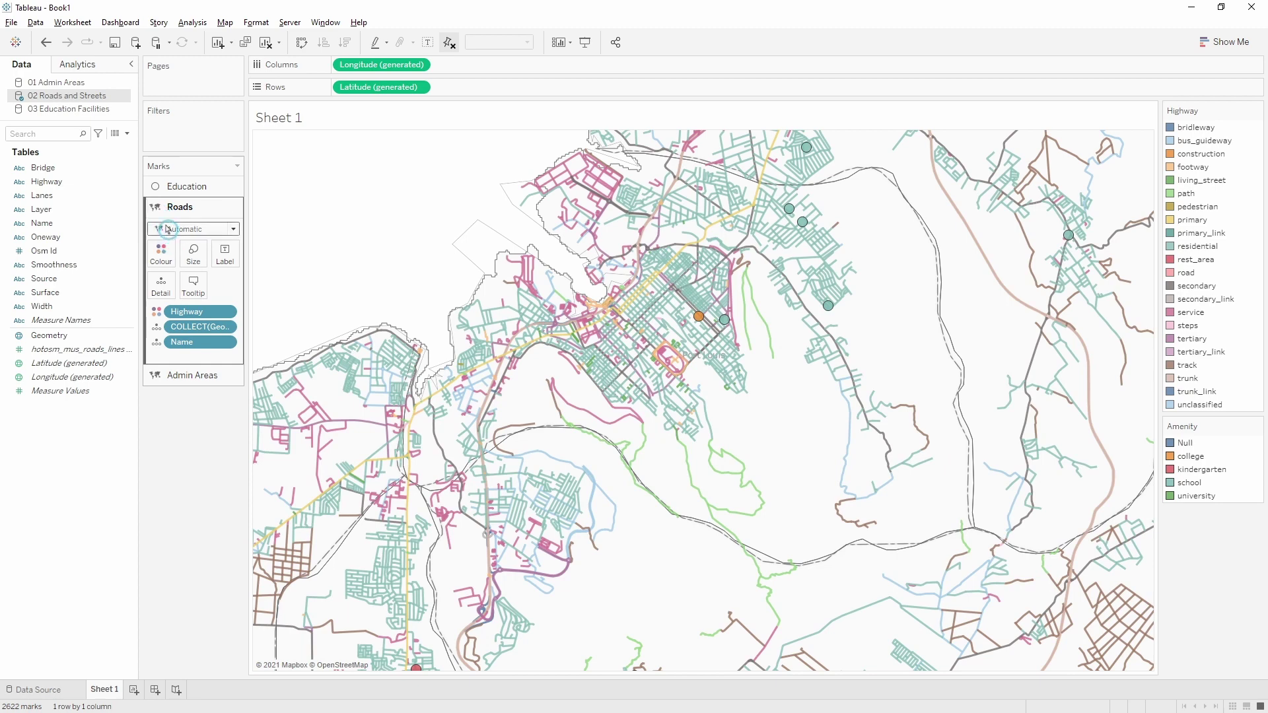
{"action": "left_click", "coordinate": [156, 209]}
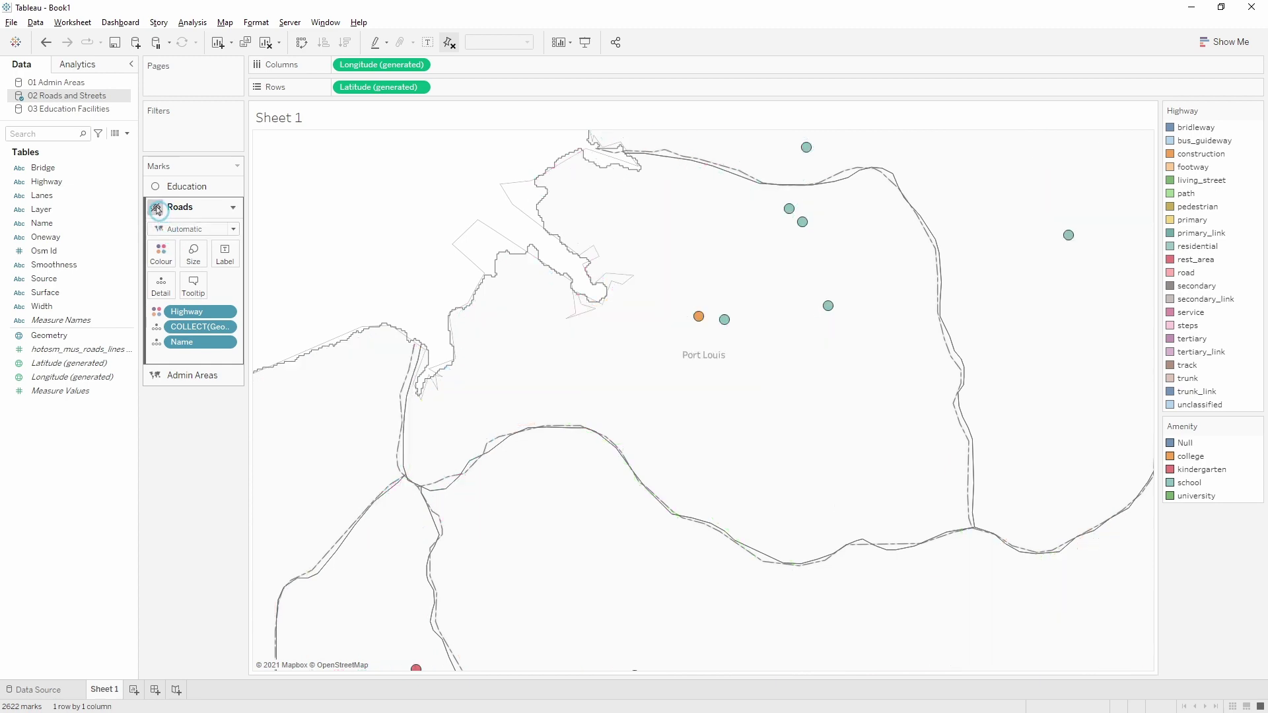
{"action": "left_click", "coordinate": [157, 209]}
Open the map's Layer Control and switch the Roads layer's visibility off and back on.
{"action": "mouse_move", "coordinate": [268, 197]}
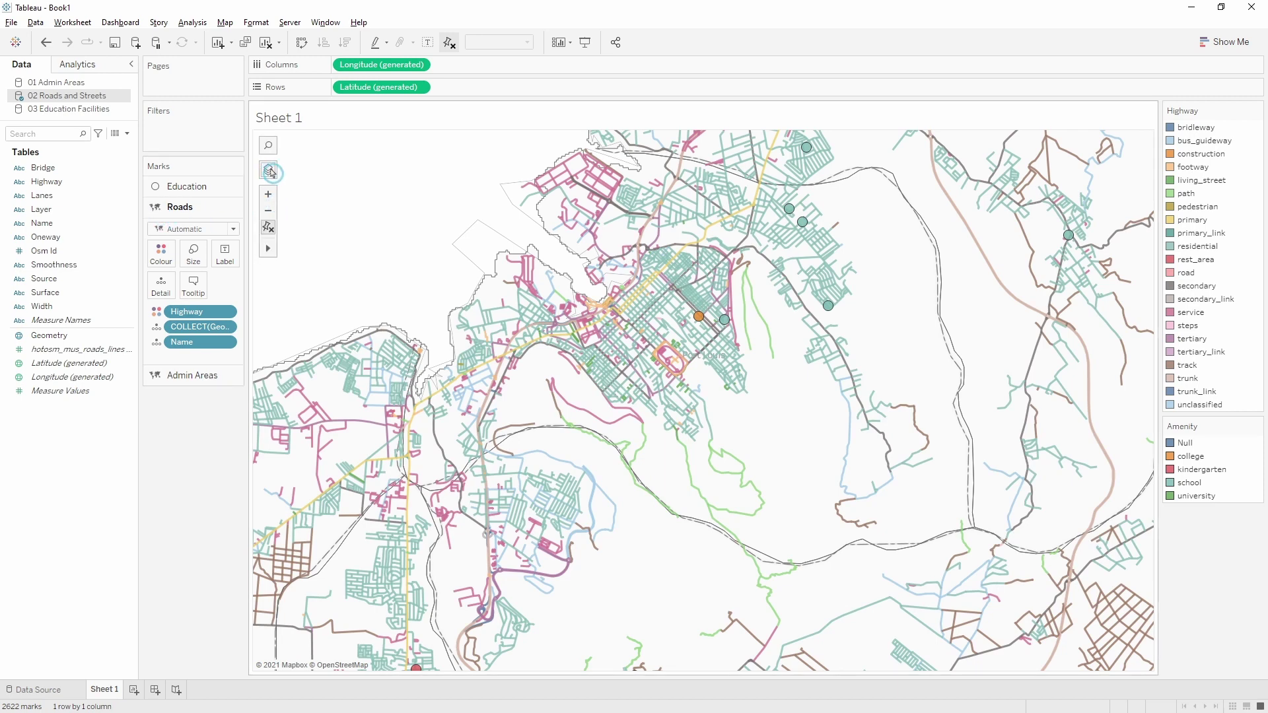
{"action": "left_click", "coordinate": [269, 171]}
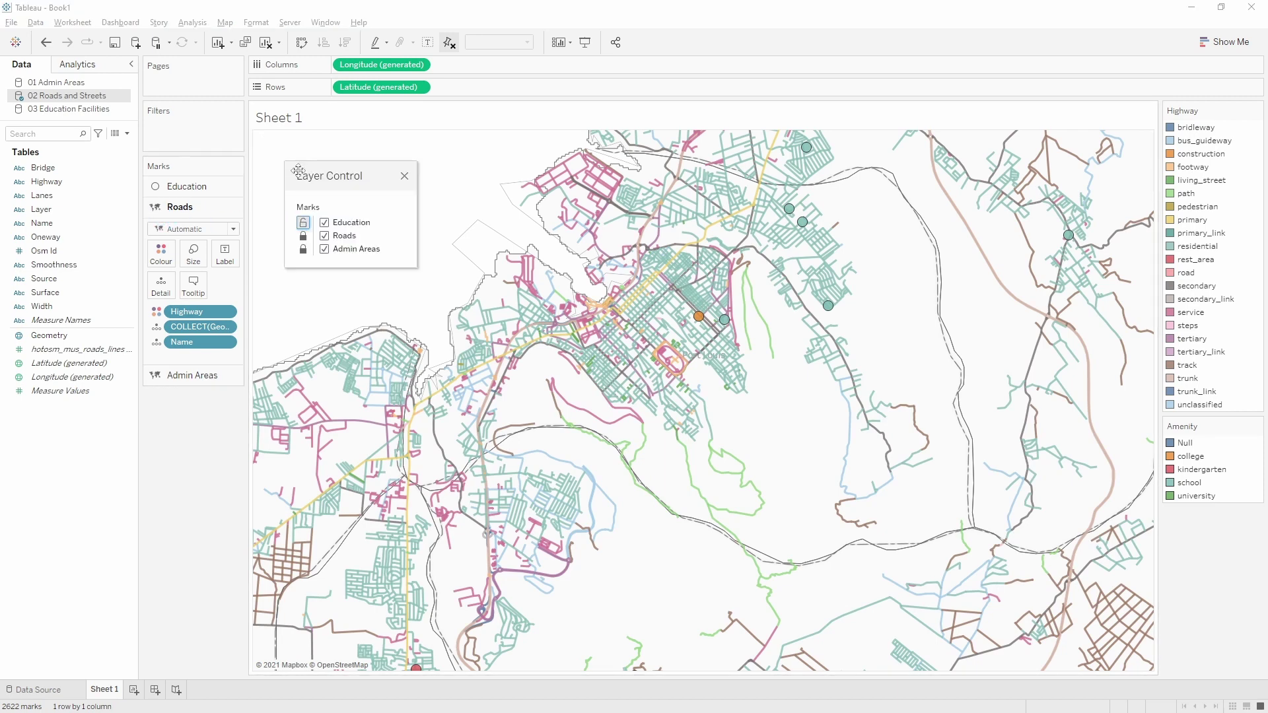
{"action": "left_click", "coordinate": [324, 236]}
{"action": "left_click", "coordinate": [324, 237]}
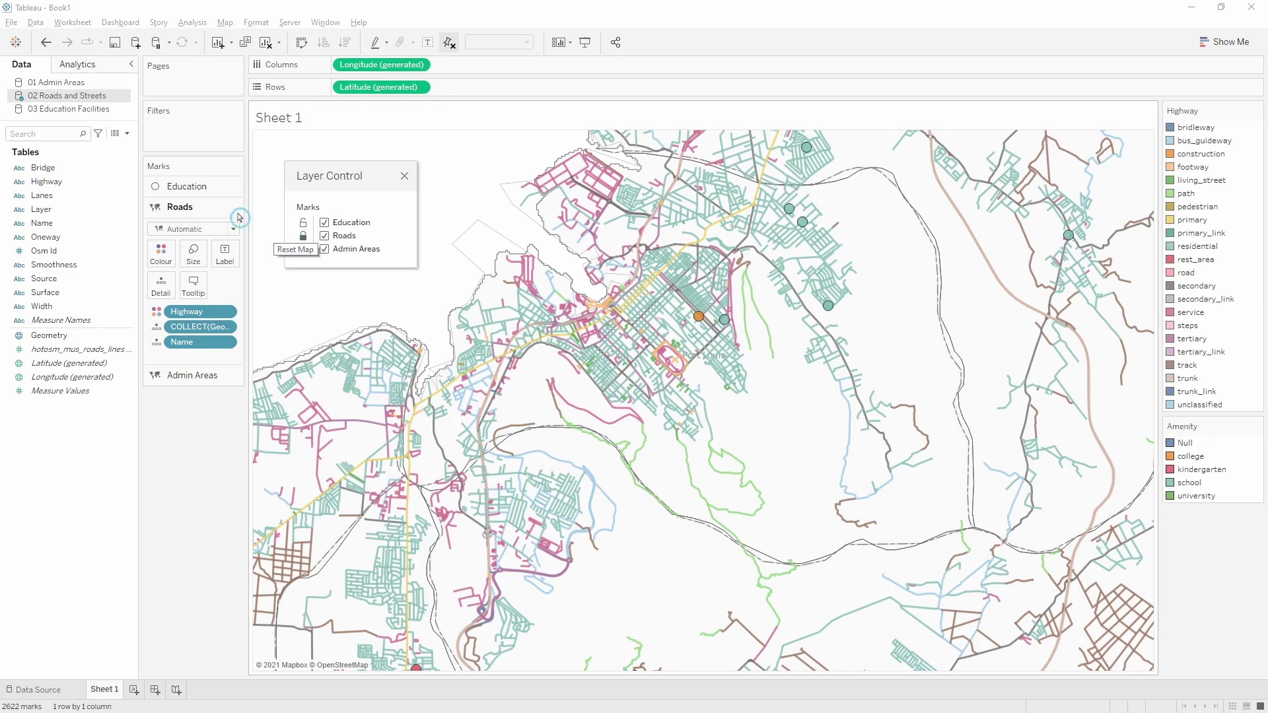
Unlock selection for the Roads layer in the Layer Control and check a residential road's tooltip.
{"action": "left_click", "coordinate": [303, 236]}
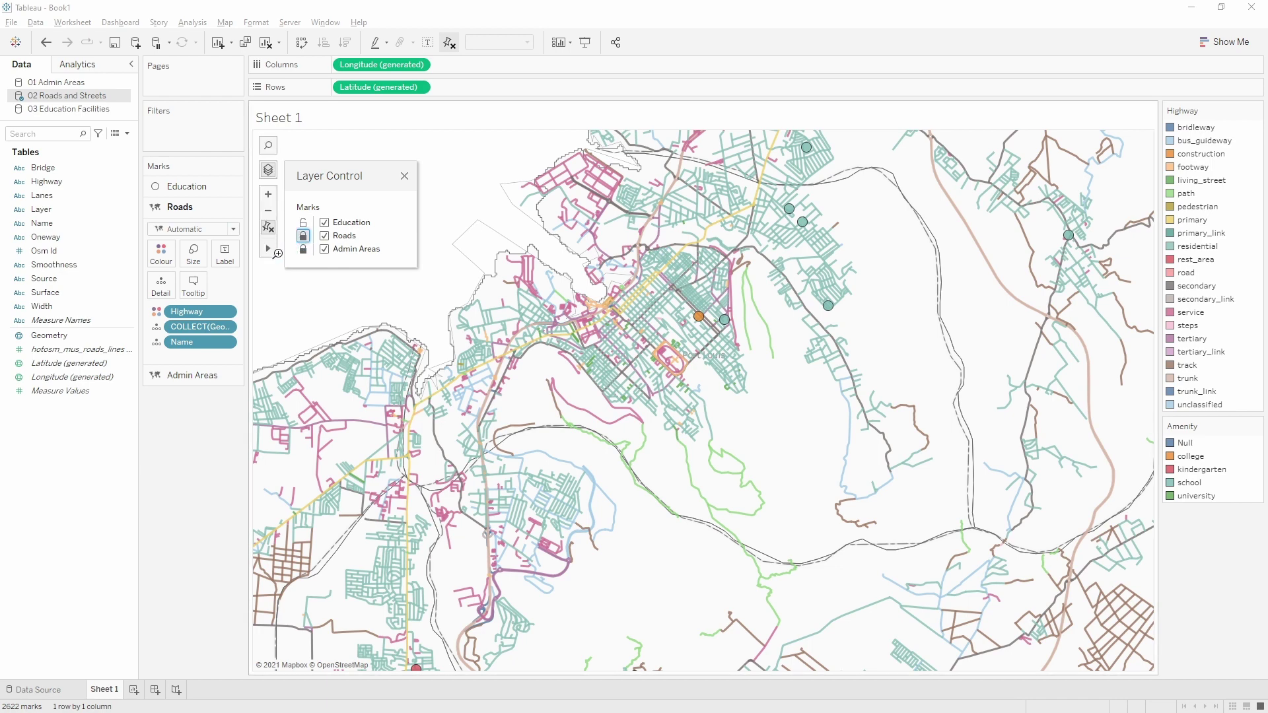
{"action": "left_click", "coordinate": [304, 236]}
{"action": "mouse_move", "coordinate": [580, 323]}
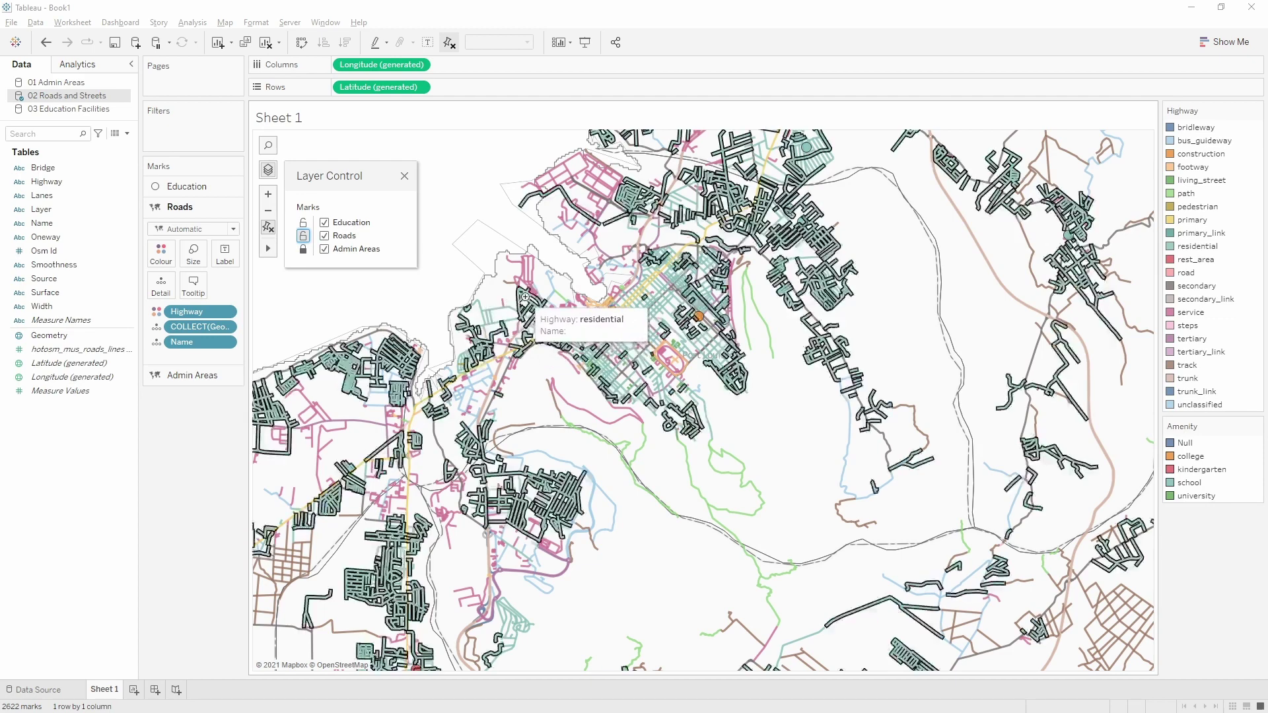
Disable selection for the Roads layer again in the Layer Control and close the control.
{"action": "left_click", "coordinate": [304, 236]}
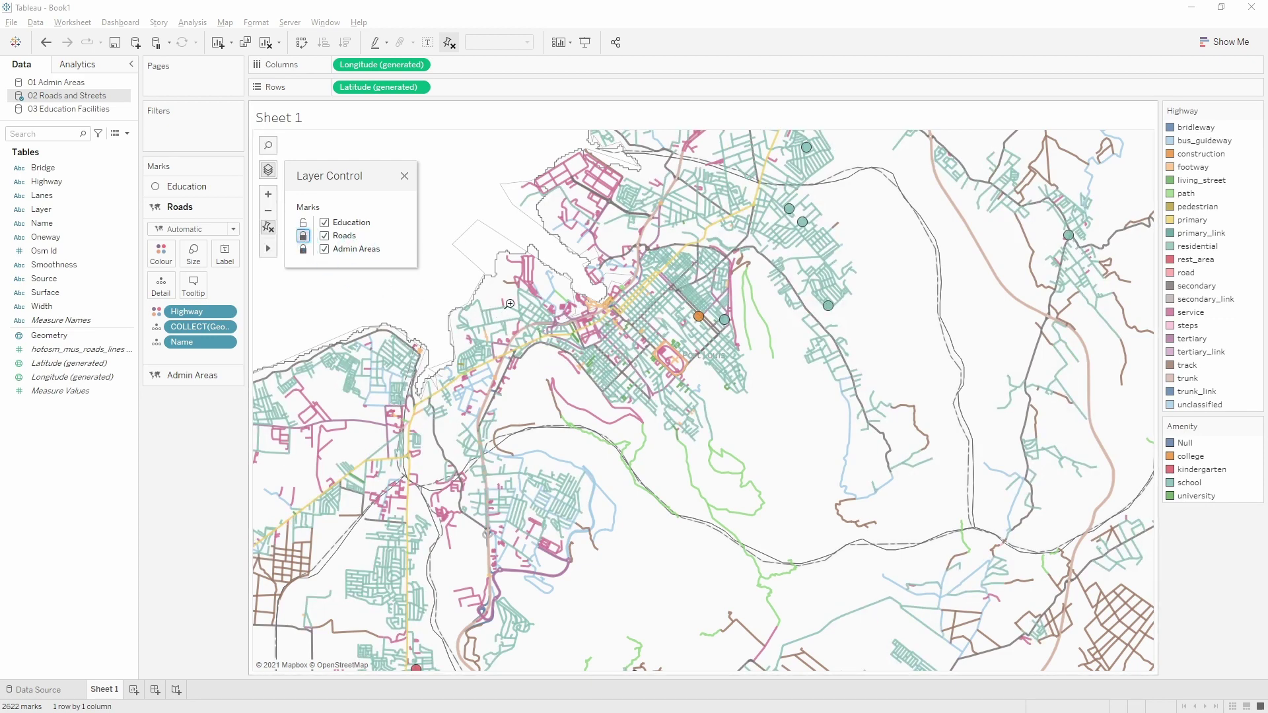
{"action": "left_click", "coordinate": [405, 177]}
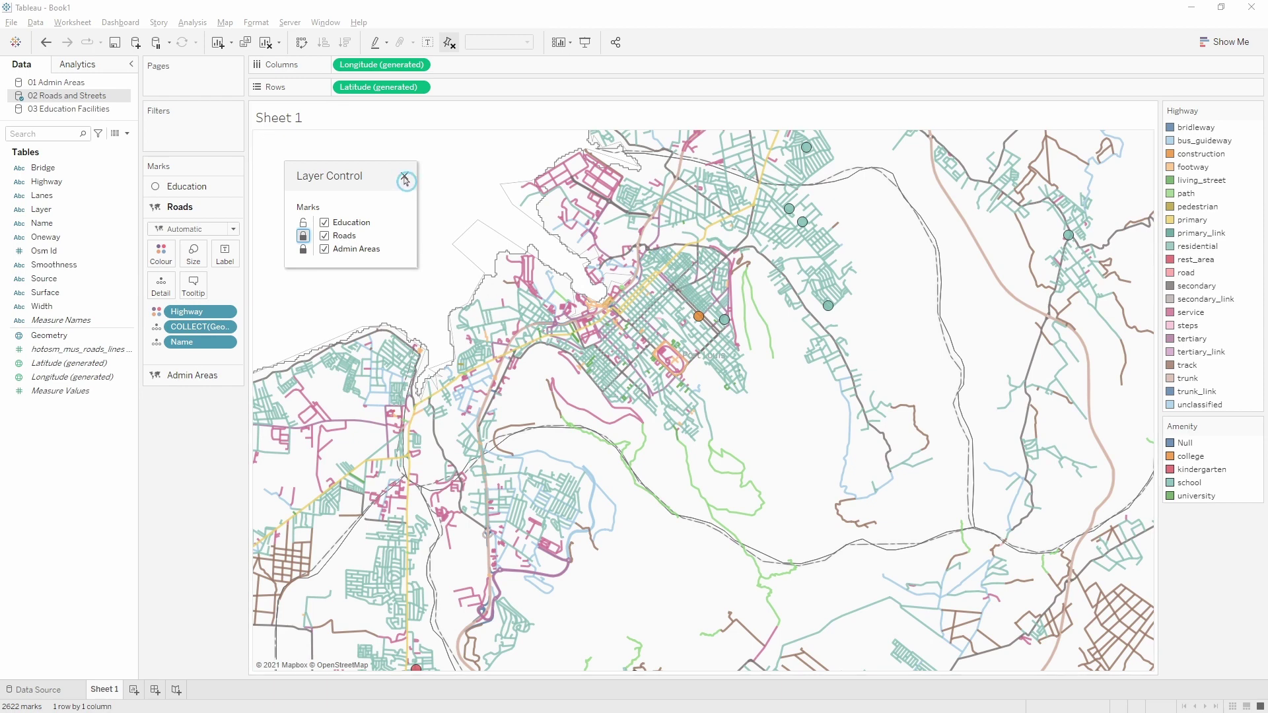
Remove the Roads layer from the map and undo the removal.
{"action": "left_click", "coordinate": [233, 207]}
{"action": "left_click", "coordinate": [221, 295]}
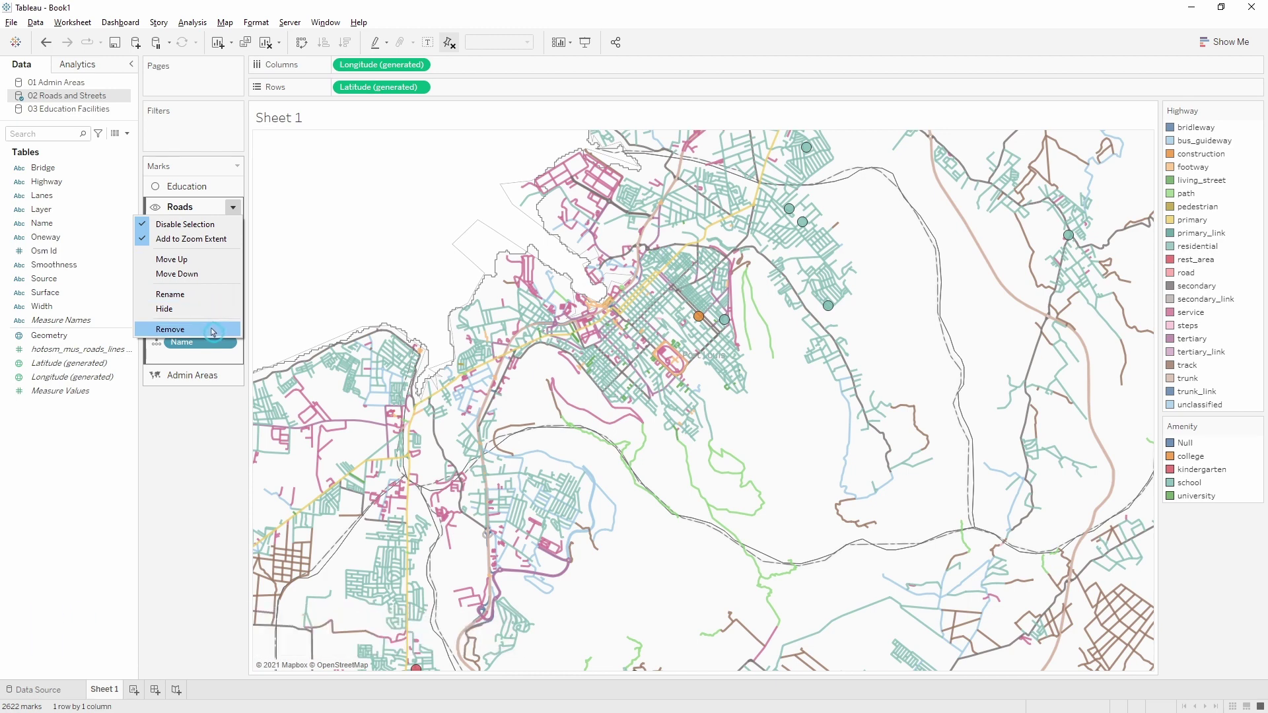
{"action": "left_click", "coordinate": [211, 329]}
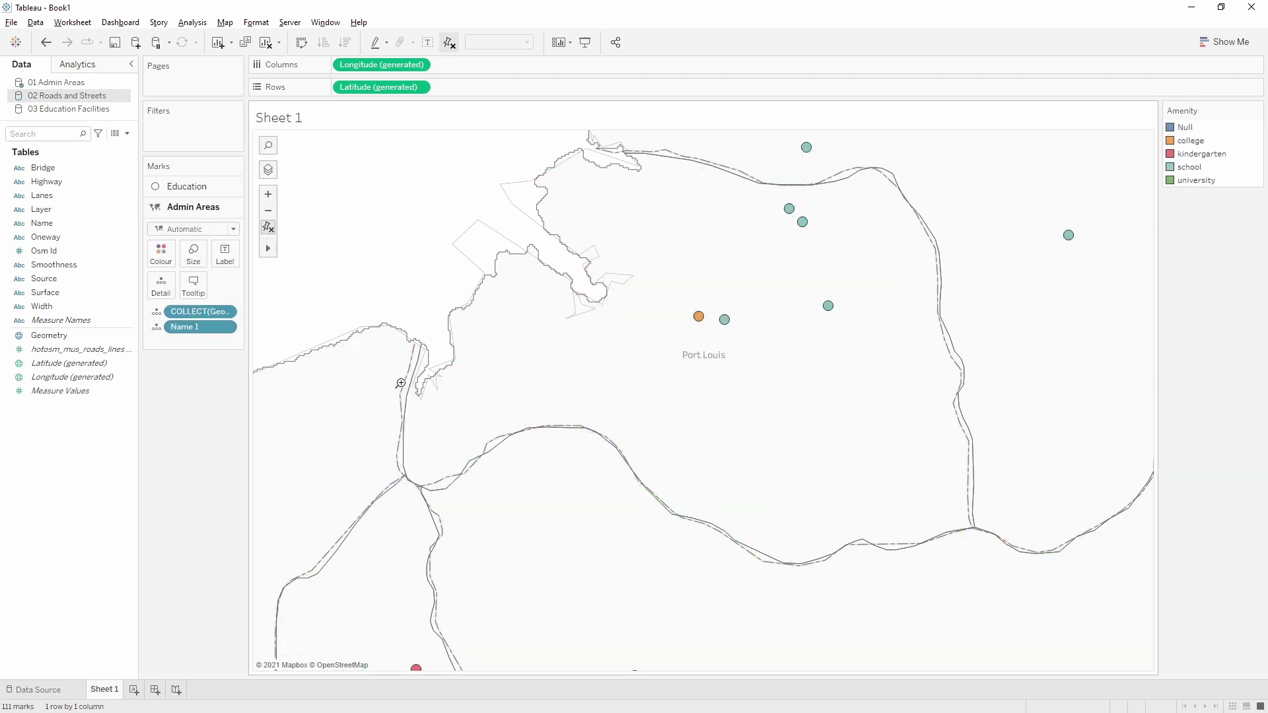
{"action": "left_click", "coordinate": [47, 44]}
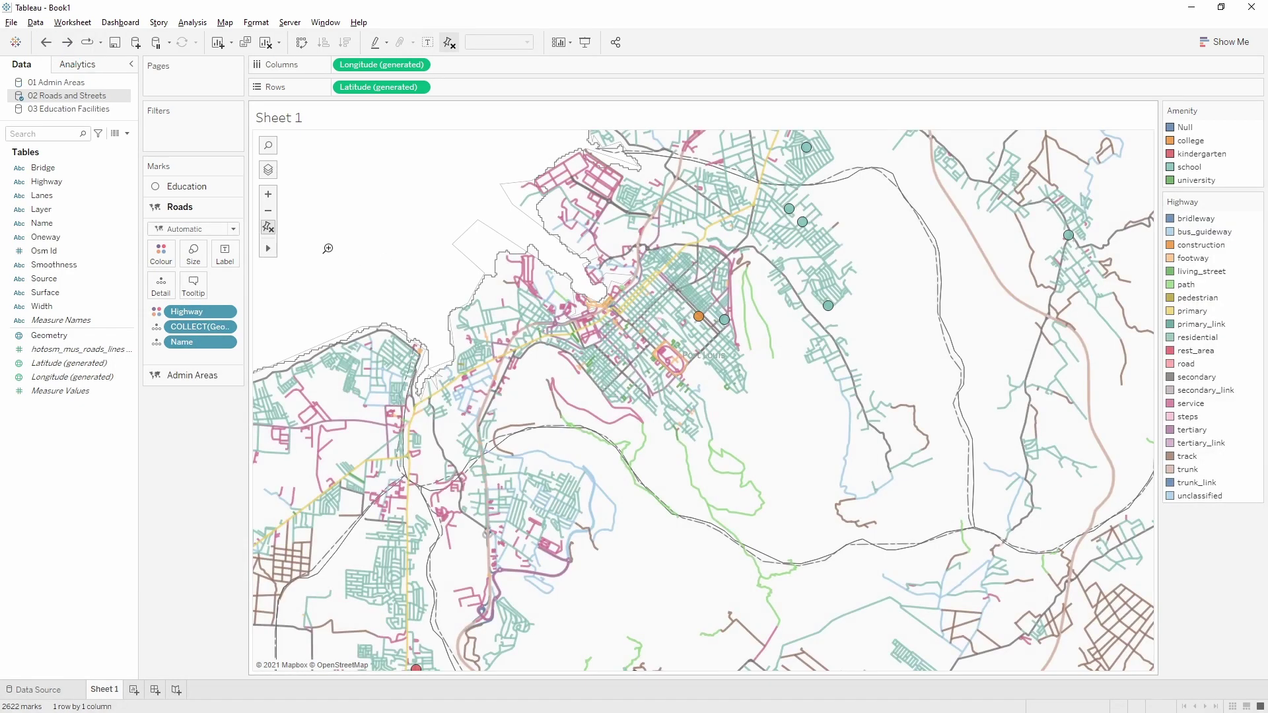
Reset the map to its automatic view and exclude the Admin Areas layer from the zoom extent.
{"action": "left_click", "coordinate": [268, 228]}
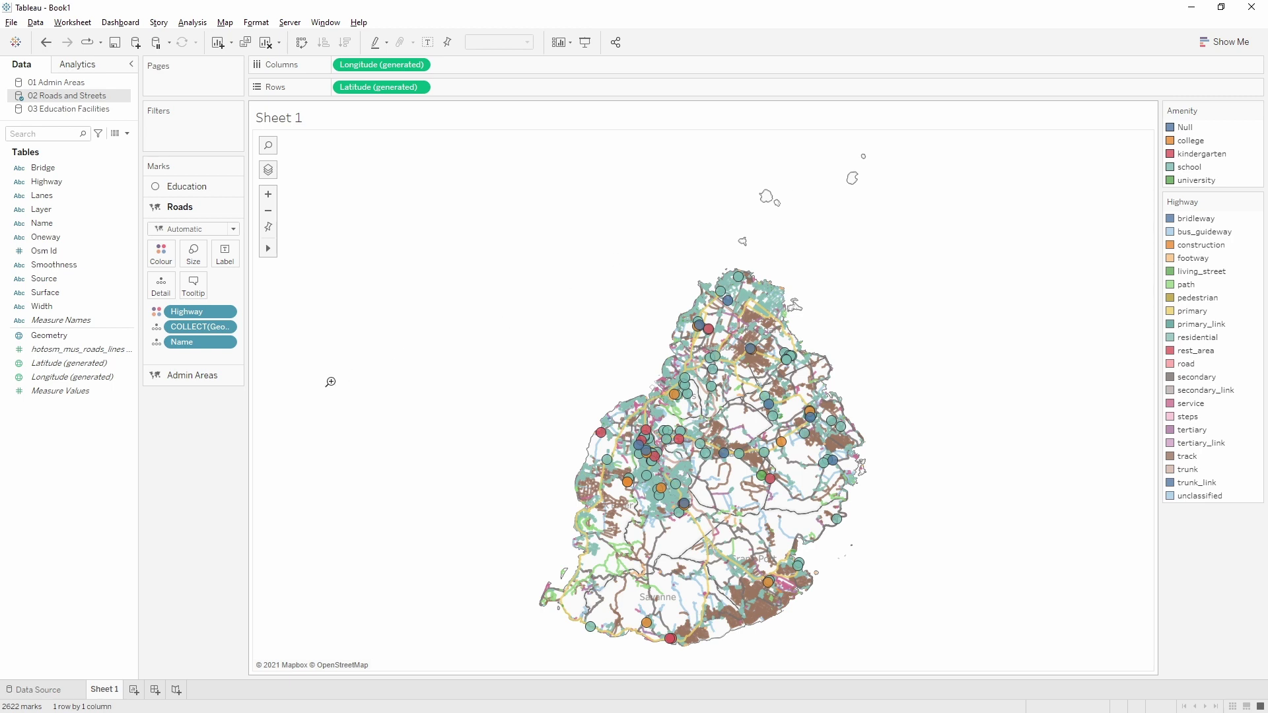
{"action": "left_click", "coordinate": [190, 375]}
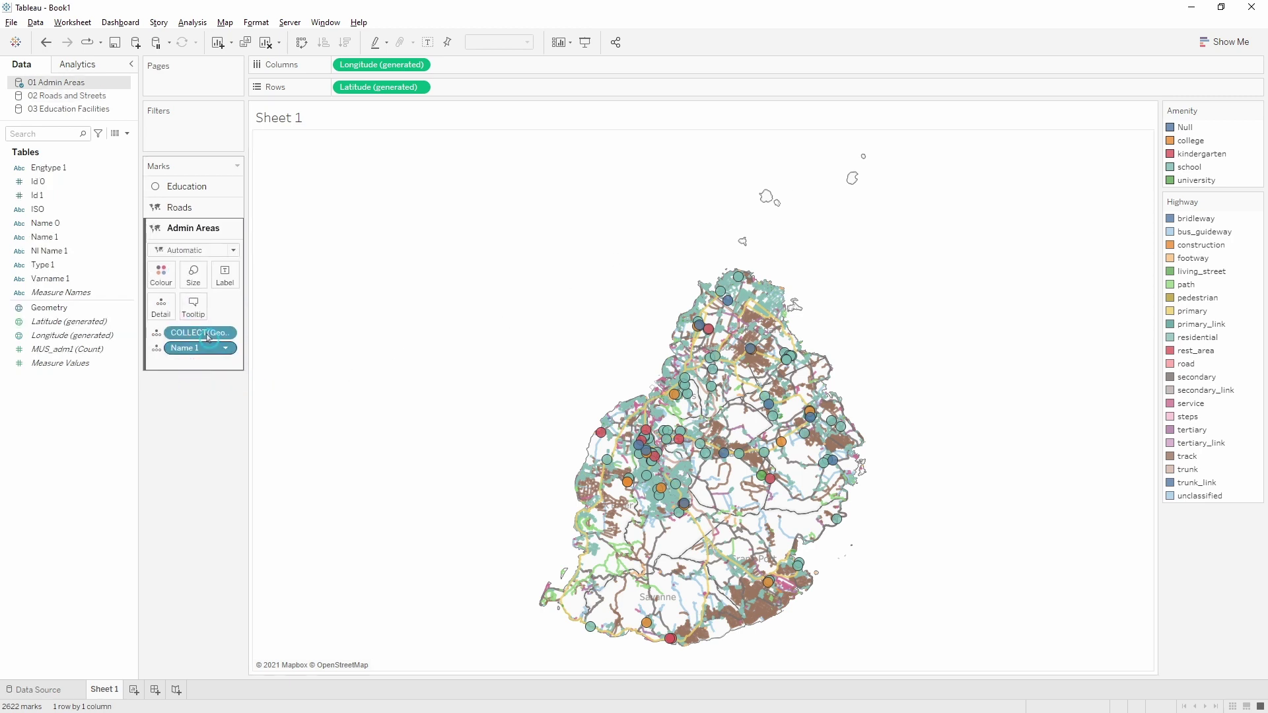
{"action": "left_click", "coordinate": [234, 229]}
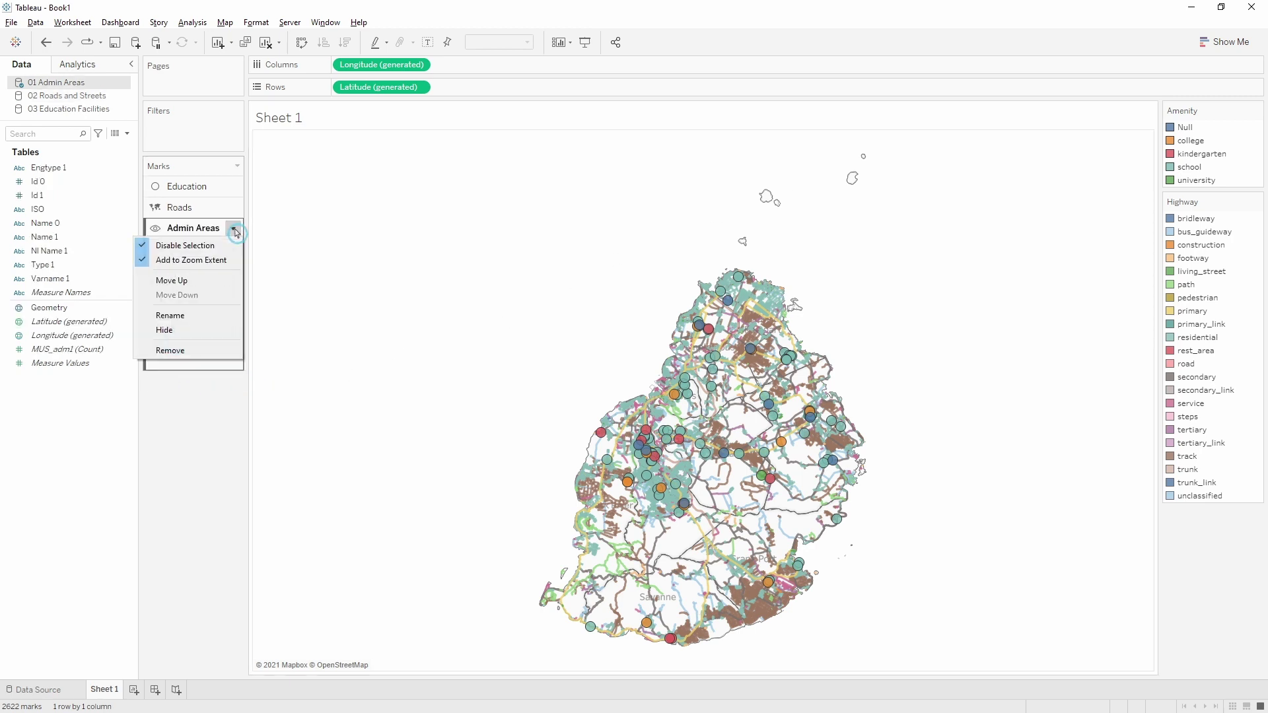
{"action": "left_click", "coordinate": [218, 262]}
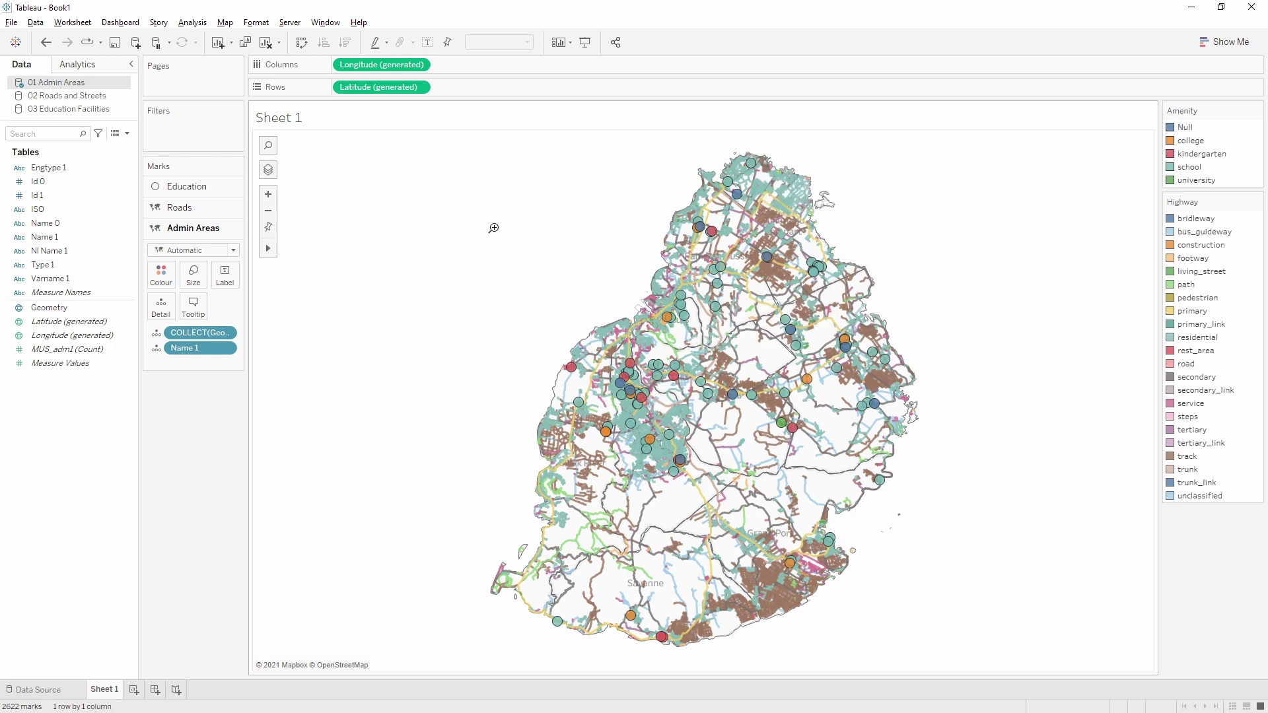
{"action": "left_click", "coordinate": [235, 230]}
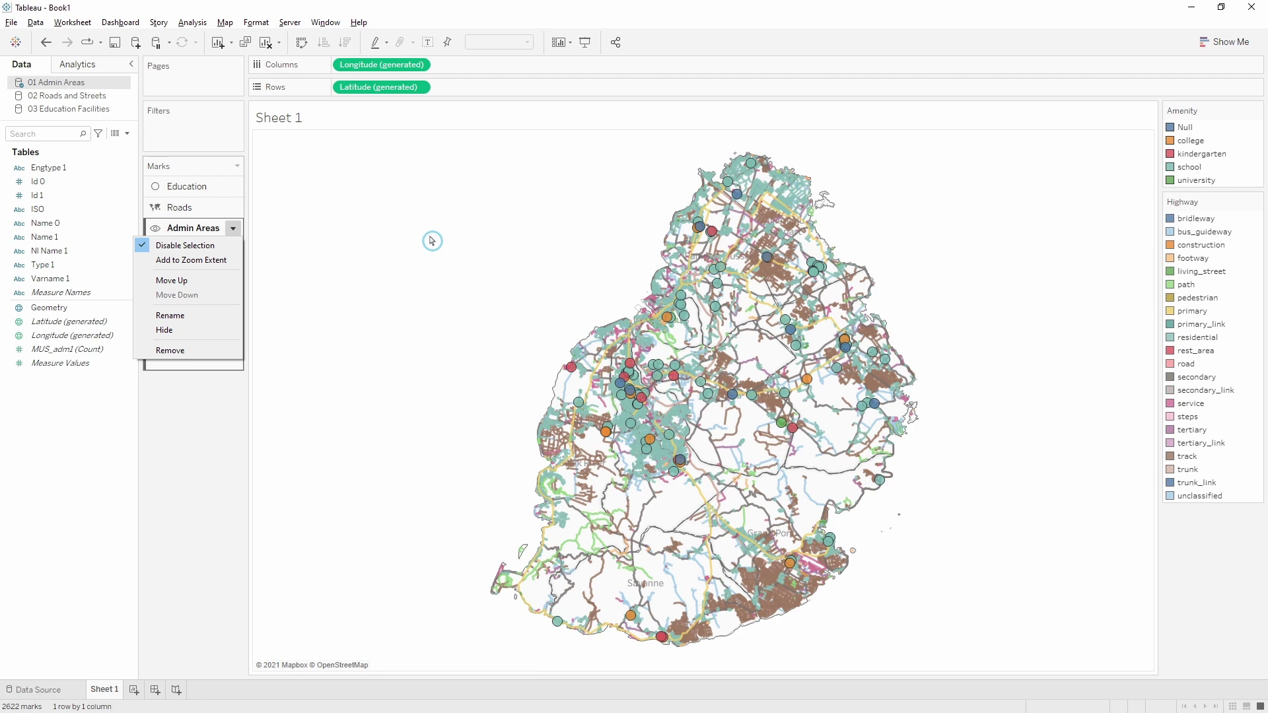
{"action": "left_click", "coordinate": [407, 212]}
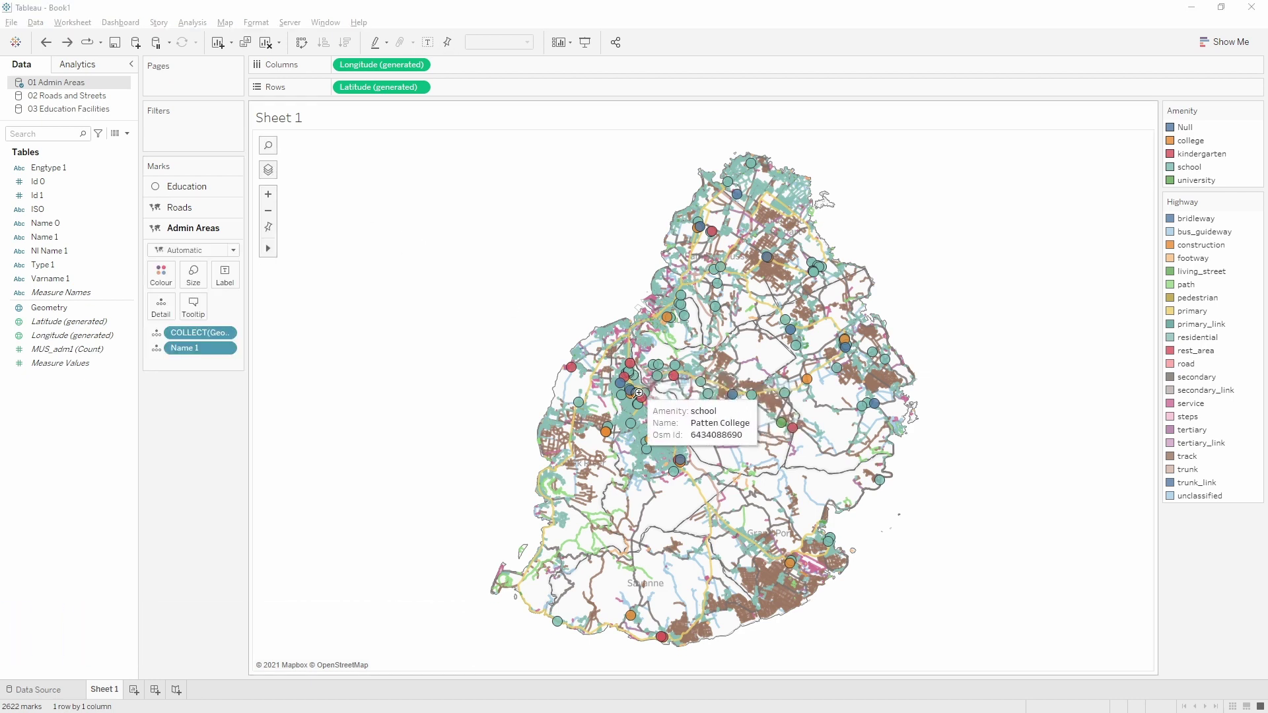
Reduce the line size of the Roads layer to nearly the minimum so the roads are drawn thinner.
{"action": "mouse_move", "coordinate": [644, 414]}
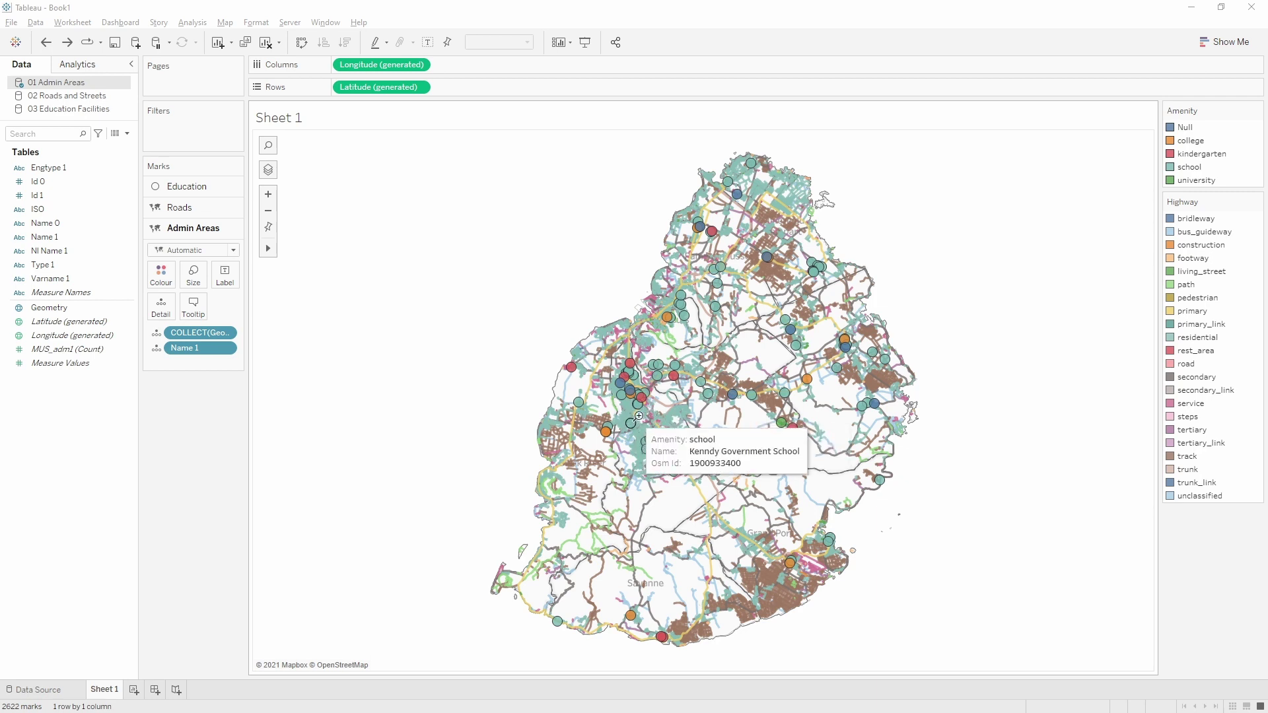
{"action": "mouse_move", "coordinate": [229, 226]}
{"action": "left_click", "coordinate": [179, 208]}
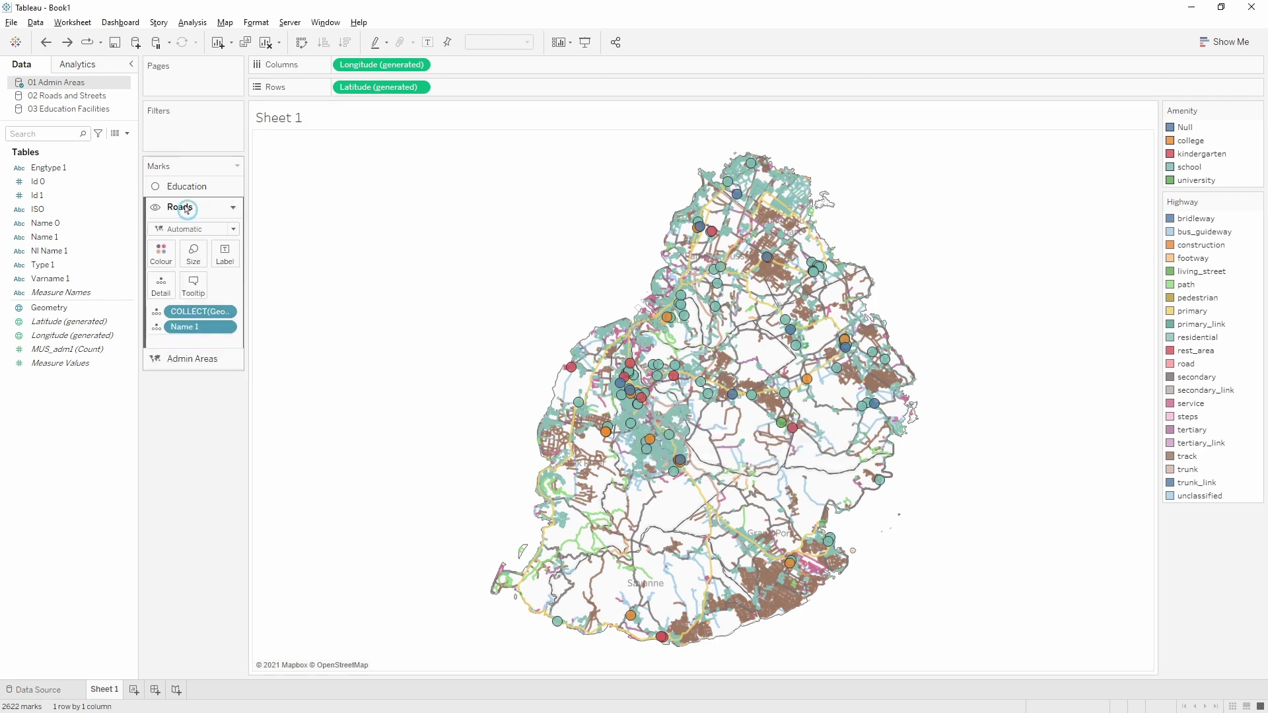
{"action": "left_click", "coordinate": [195, 253]}
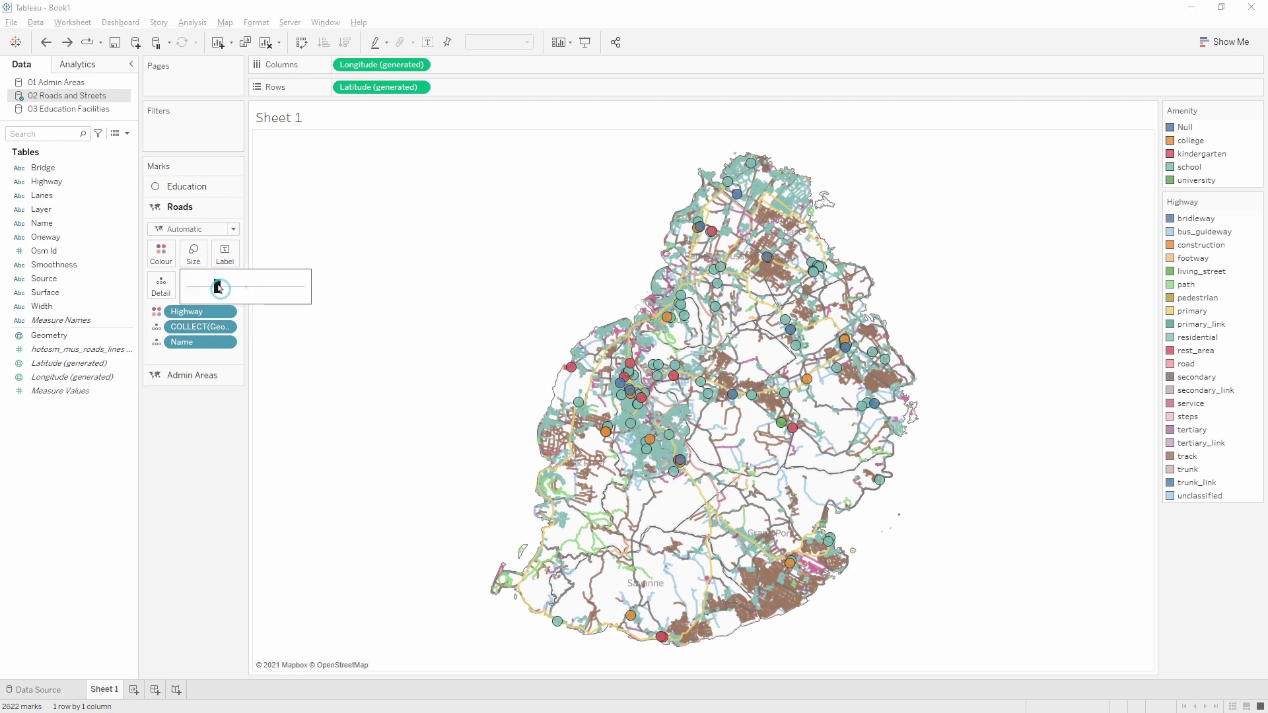
{"action": "left_click_drag", "start_coordinate": [220, 288], "coordinate": [194, 288]}
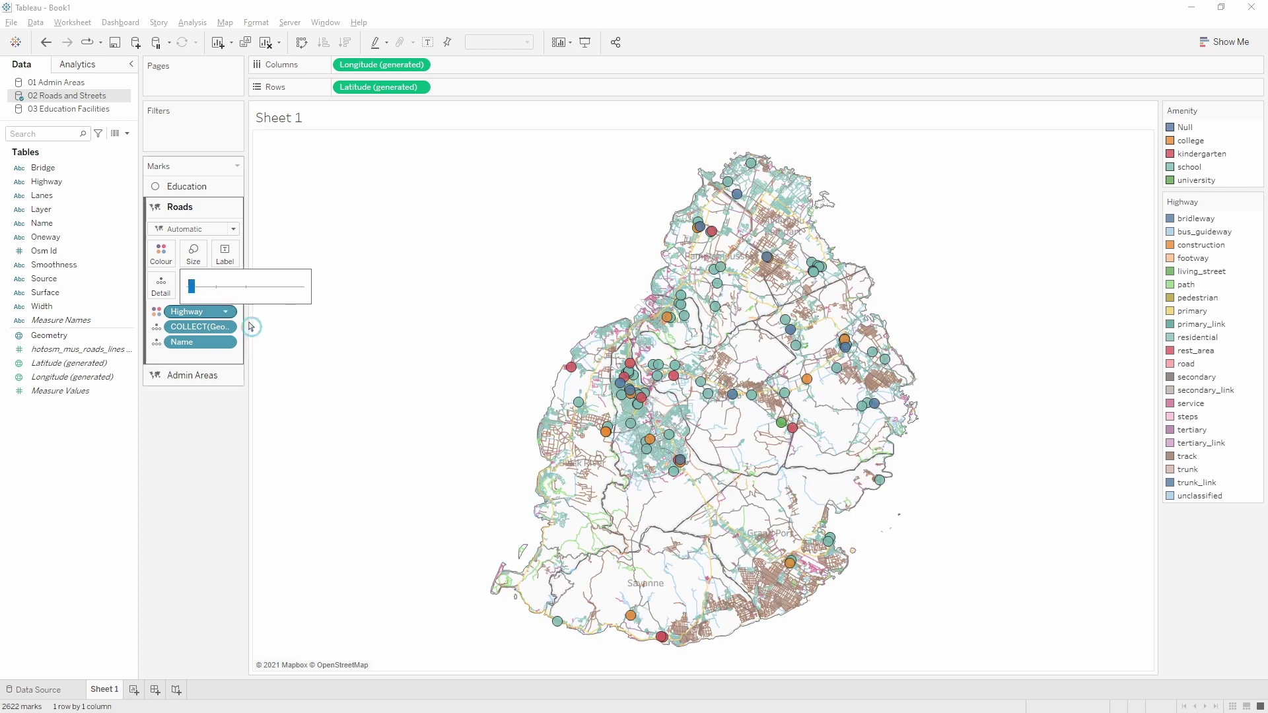
{"action": "mouse_move", "coordinate": [681, 347]}
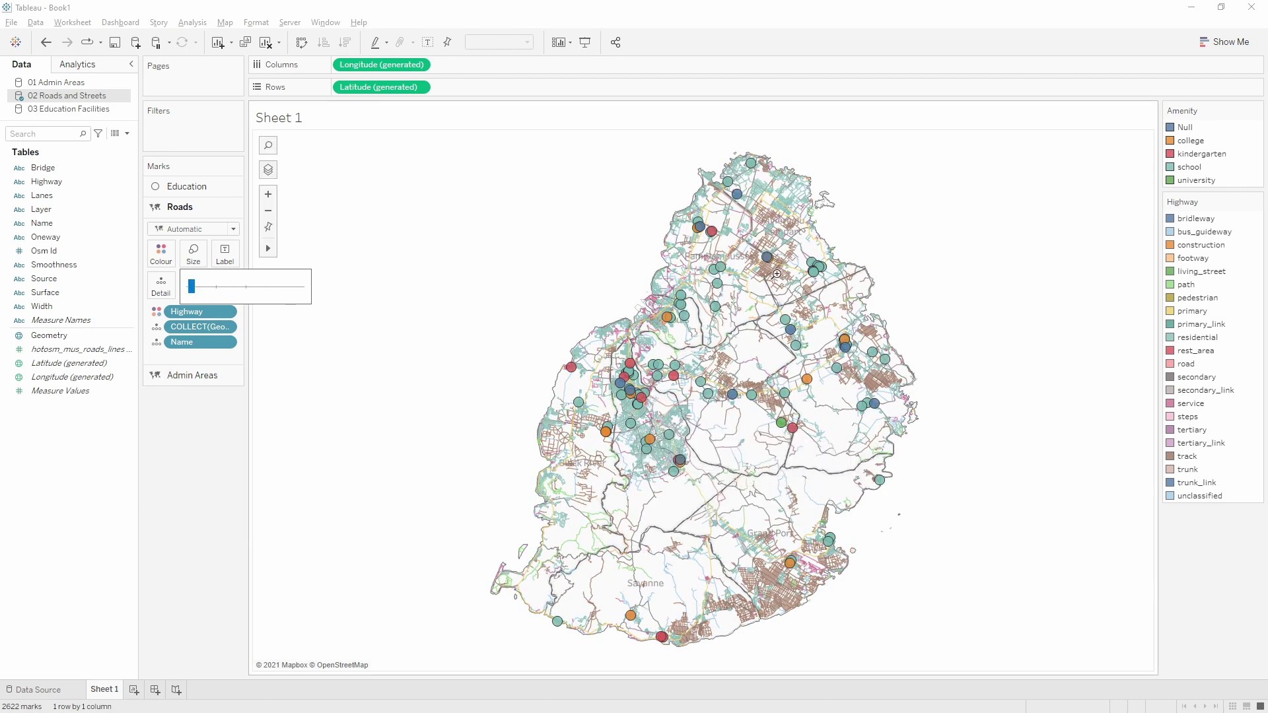
{"action": "left_click", "coordinate": [425, 269]}
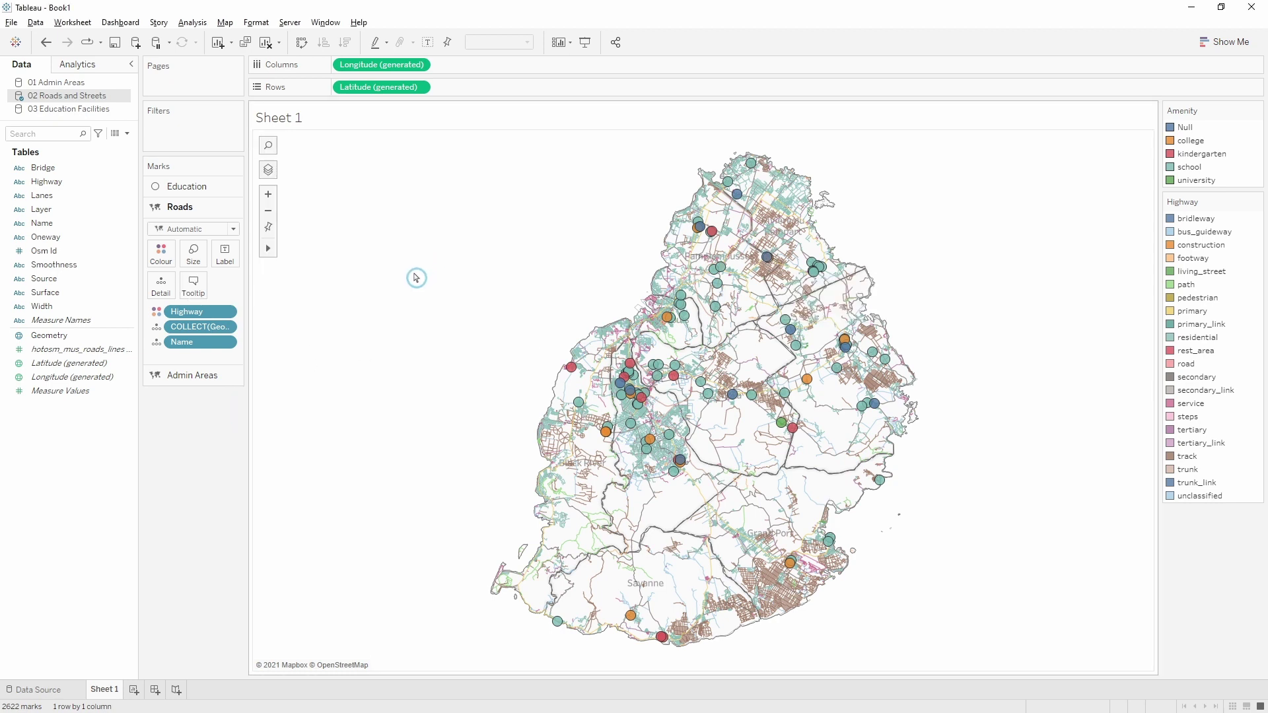
Change the background map style to Outdoors with a washout of 80%.
{"action": "right_click", "coordinate": [408, 288]}
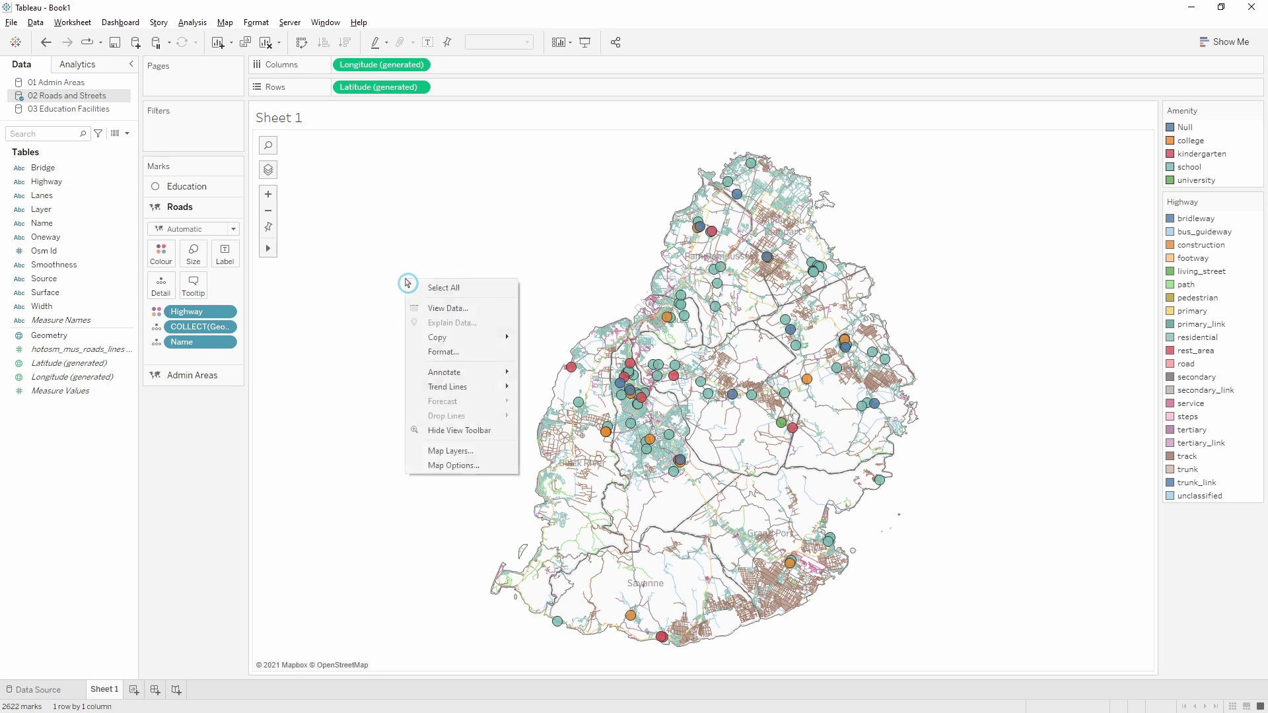
{"action": "left_click", "coordinate": [469, 450]}
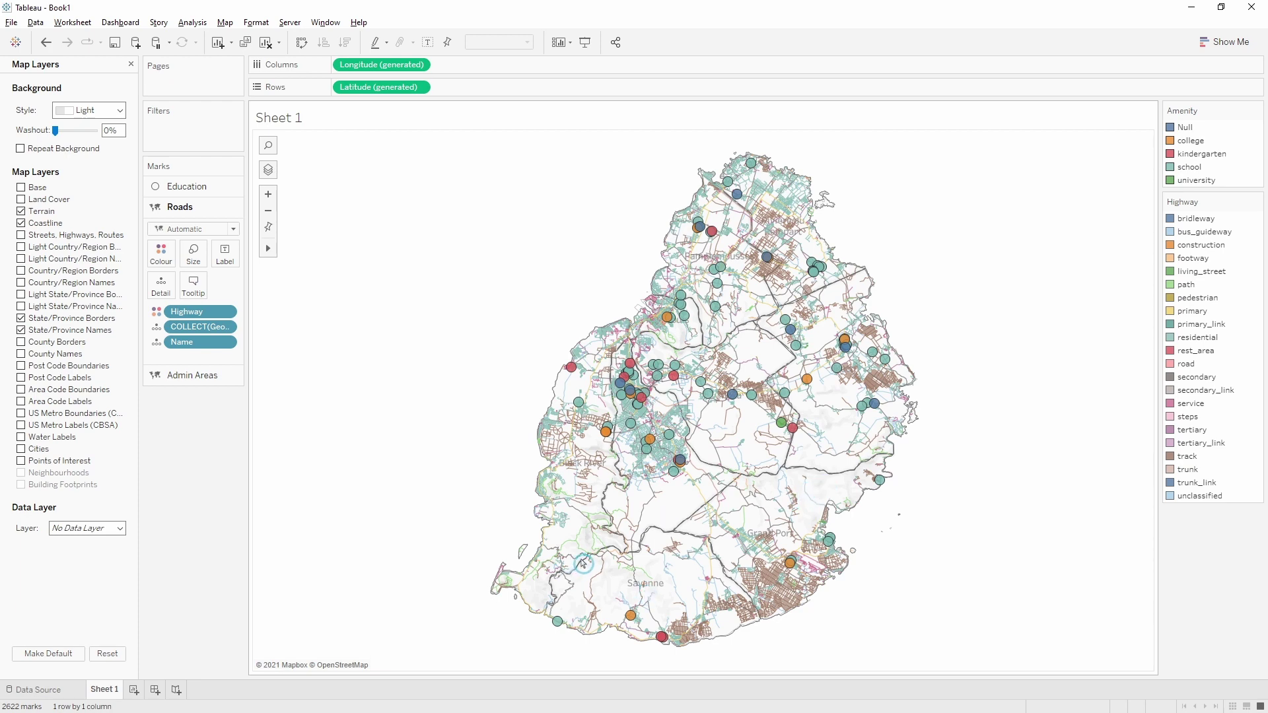
{"action": "left_click", "coordinate": [99, 110]}
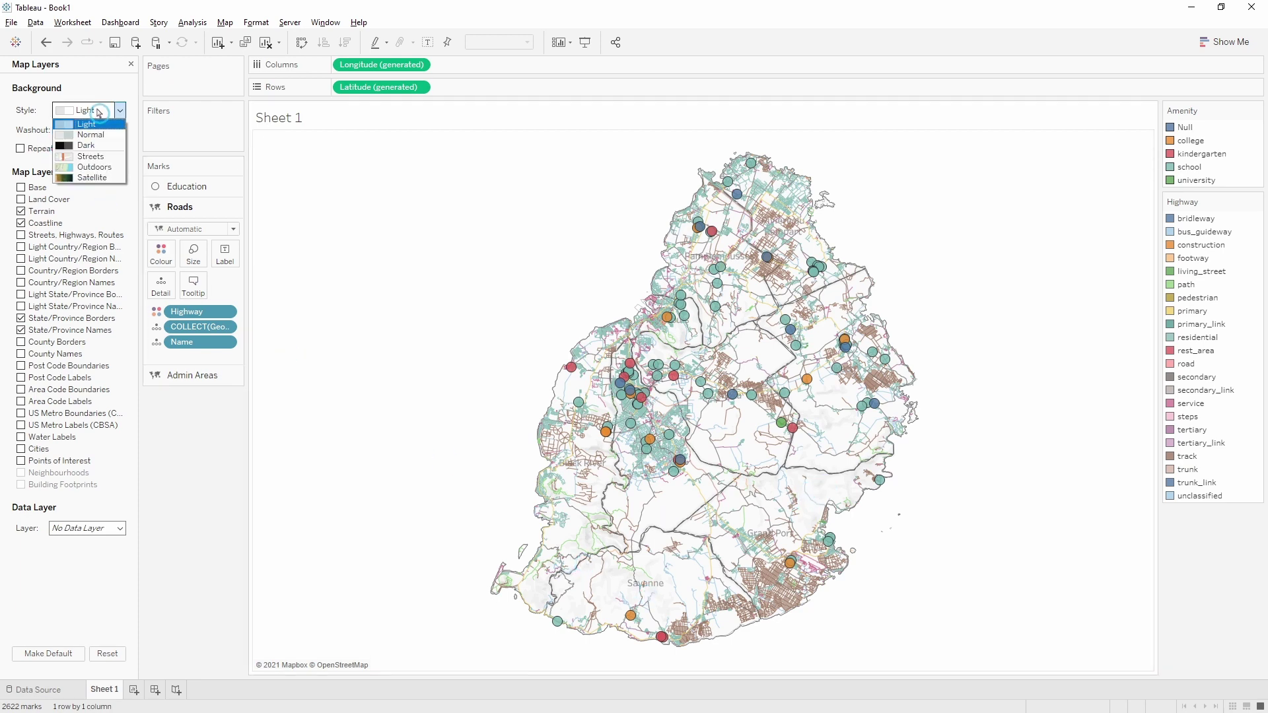
{"action": "left_click", "coordinate": [99, 167]}
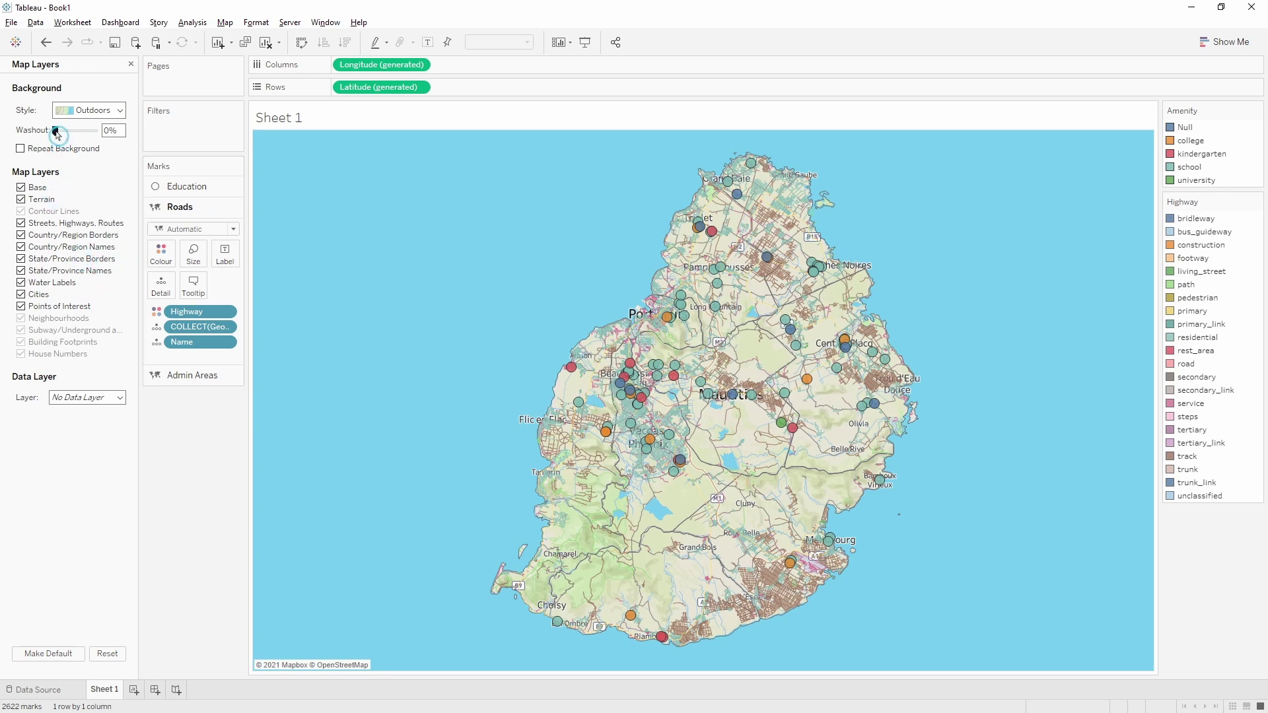
{"action": "left_click_drag", "start_coordinate": [57, 132], "coordinate": [86, 131]}
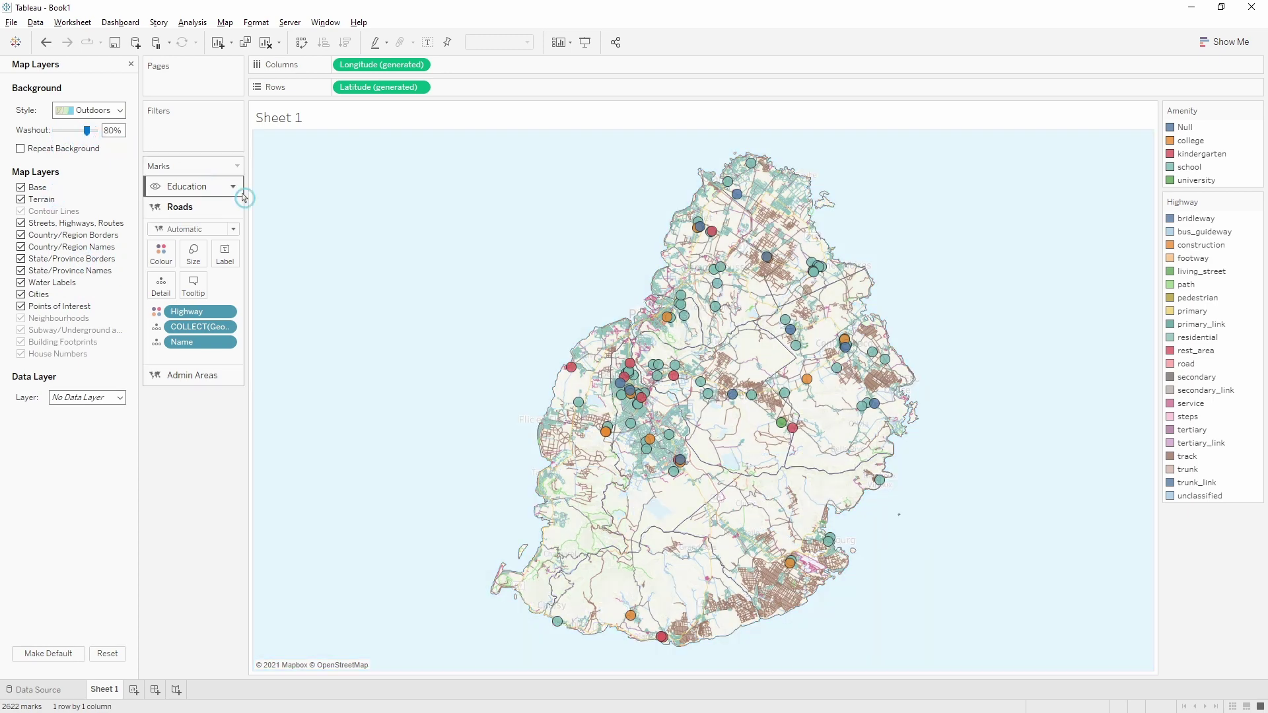
{"action": "left_click", "coordinate": [413, 312]}
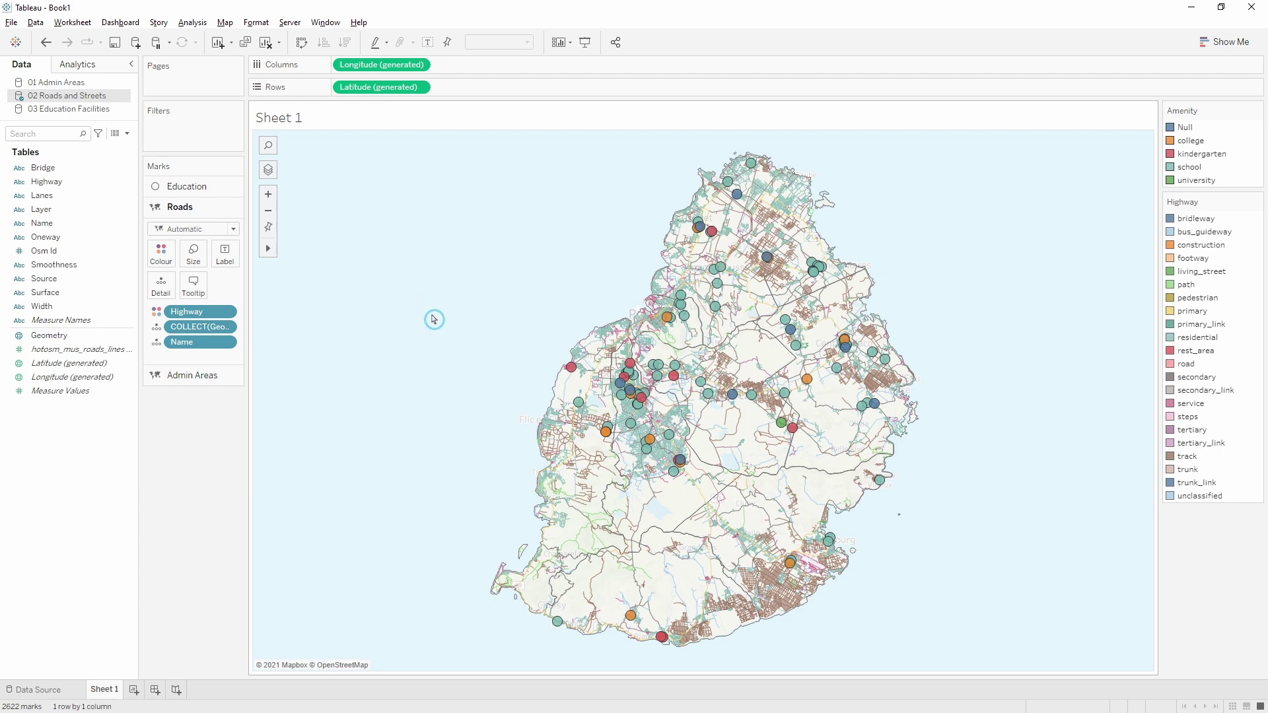
Examine the service, track and residential entries in the Highway legend, and the roads and schools around Quatre Bornes on the map.
{"action": "left_click", "coordinate": [1172, 407]}
{"action": "left_click", "coordinate": [1172, 408]}
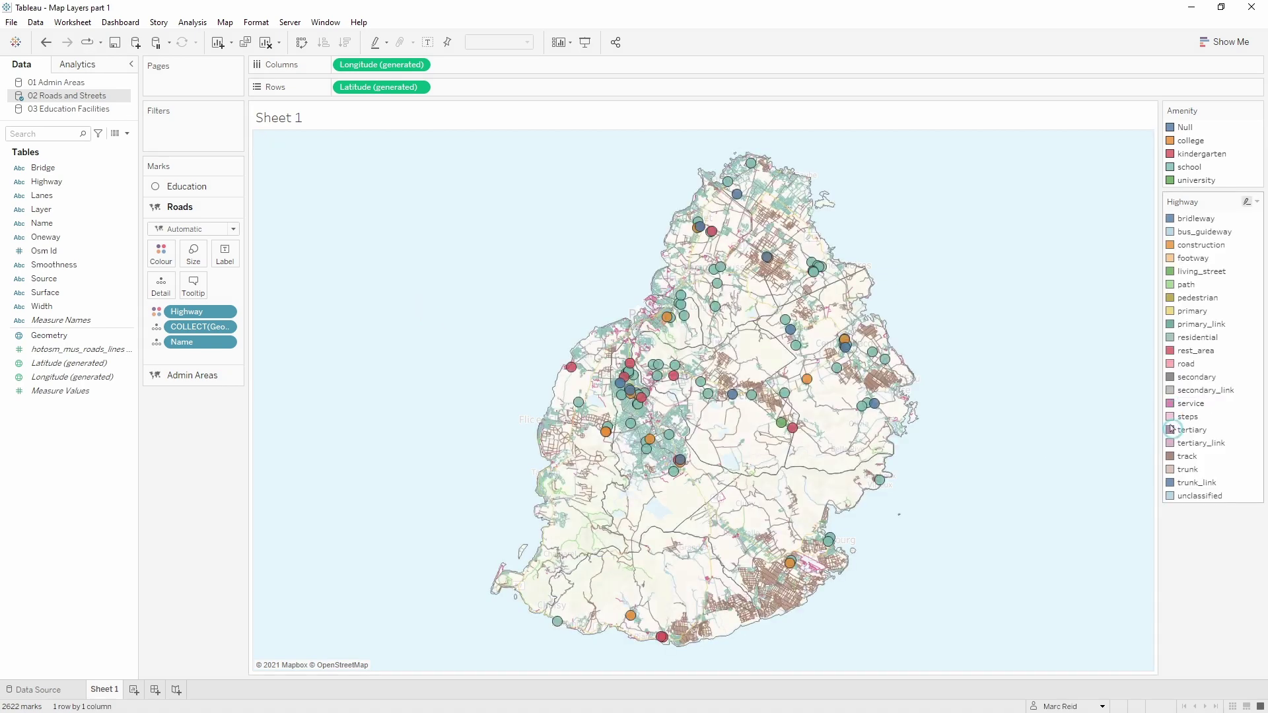
{"action": "left_click", "coordinate": [1171, 456]}
{"action": "left_click", "coordinate": [1171, 455]}
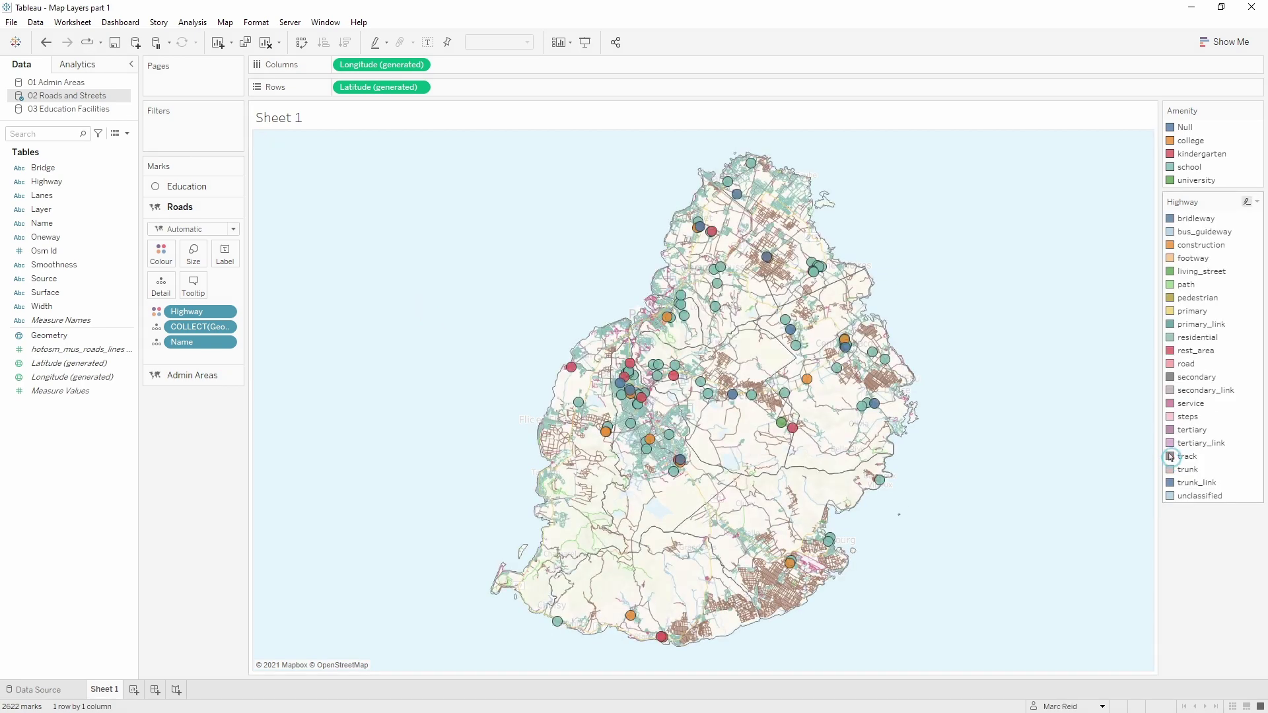
{"action": "left_click", "coordinate": [1171, 338]}
{"action": "left_click", "coordinate": [1171, 340]}
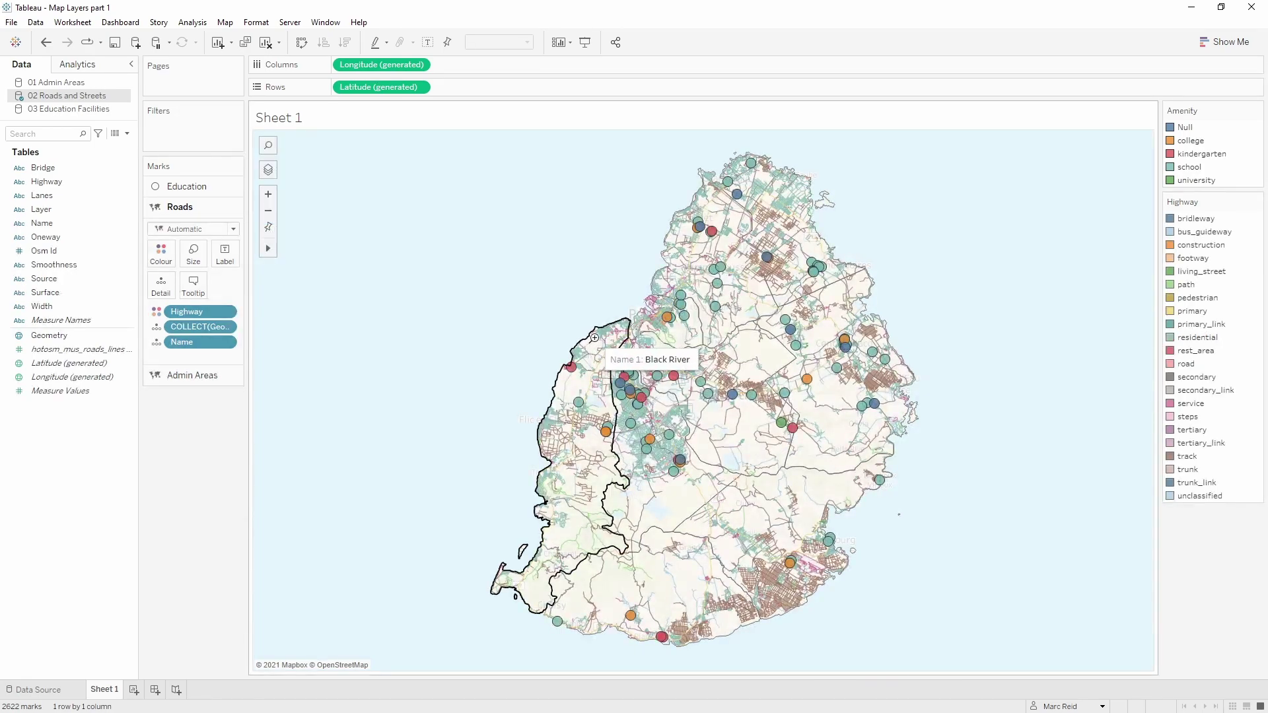
{"action": "scroll", "coordinate": [660, 396], "scroll_direction": "up", "scroll_amount": 5}
{"action": "left_click_drag", "start_coordinate": [626, 370], "coordinate": [529, 255]}
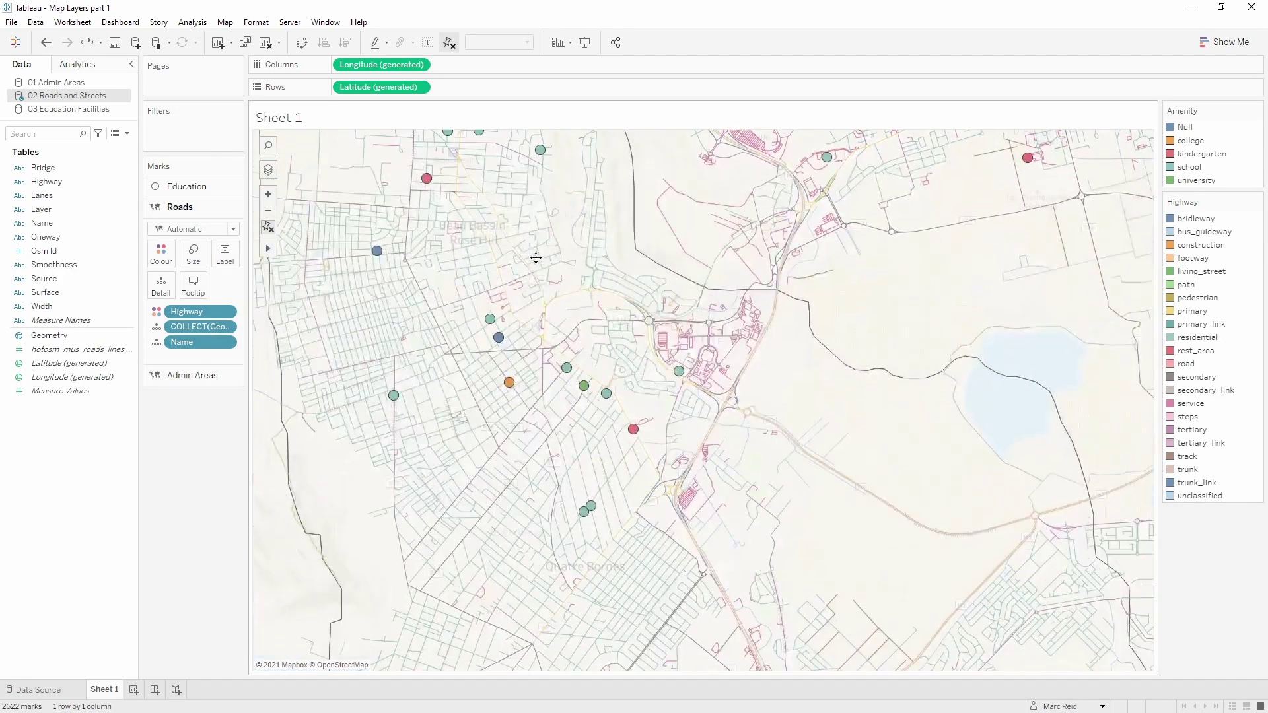
{"action": "scroll", "coordinate": [609, 410], "scroll_direction": "down", "scroll_amount": 3}
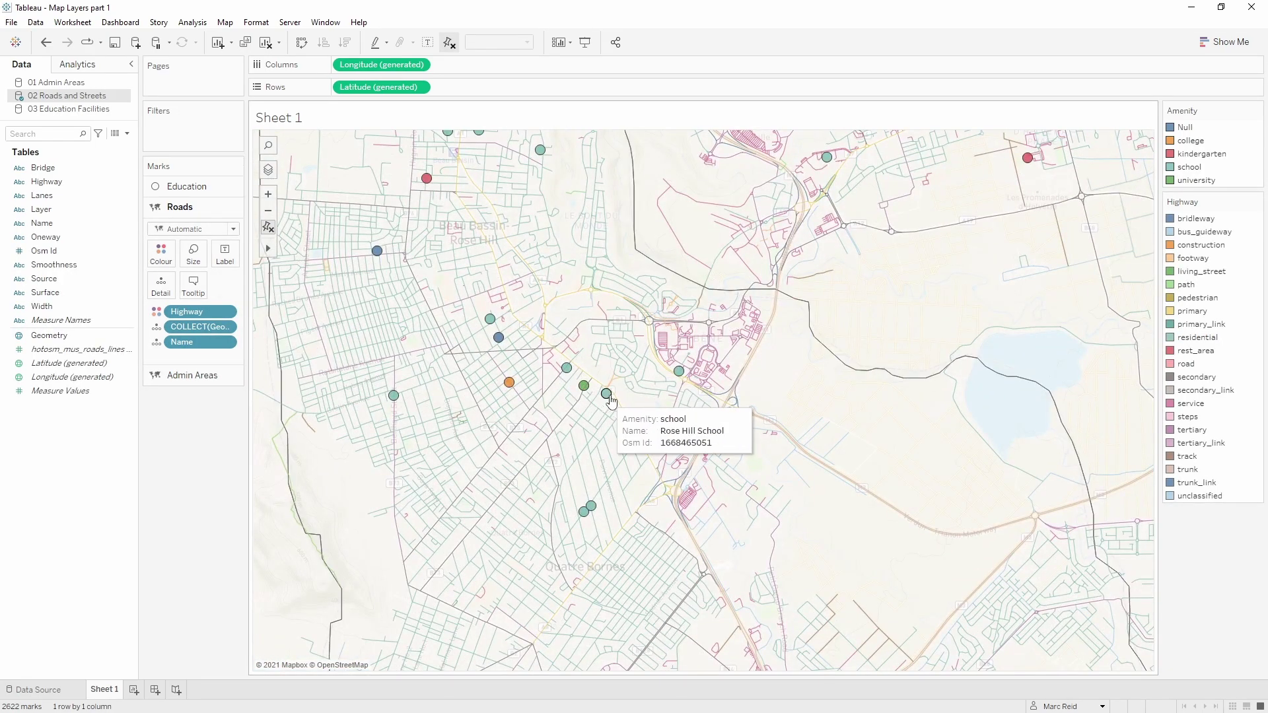
Hide the Roads layer and set the Admin Areas layer's colour opacity to 76%.
{"action": "left_click", "coordinate": [193, 376]}
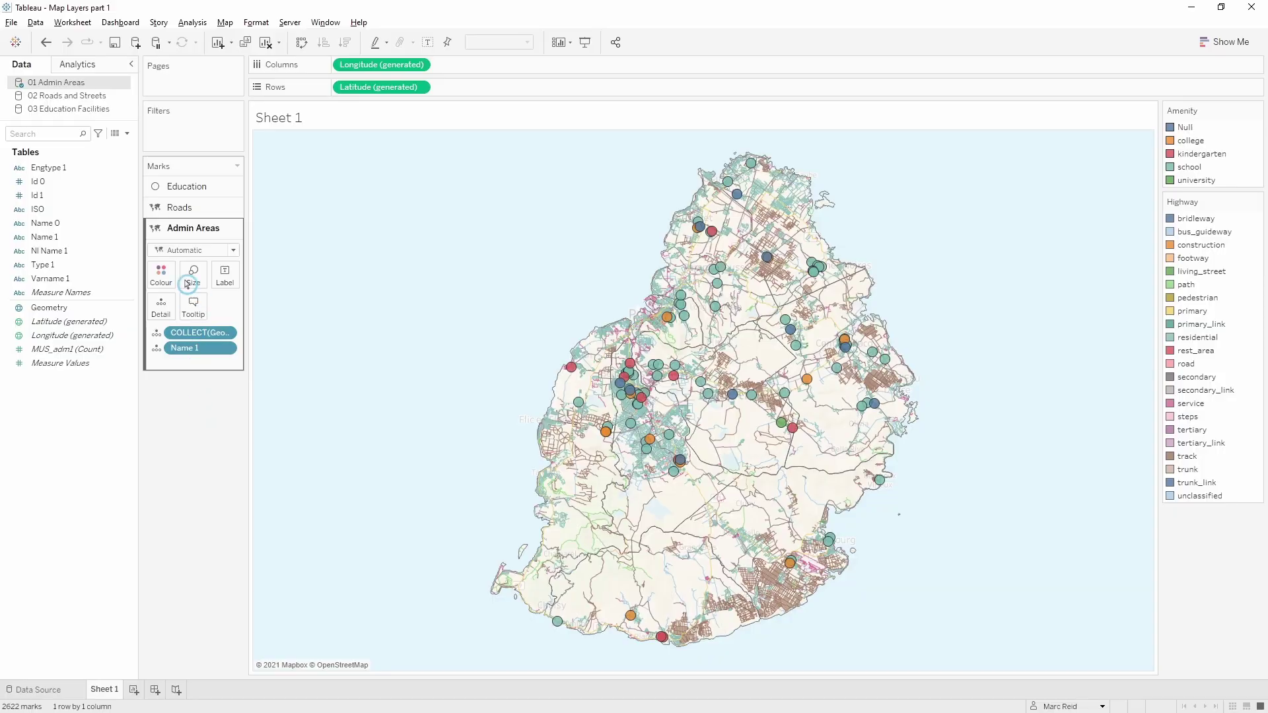
{"action": "left_click", "coordinate": [155, 207]}
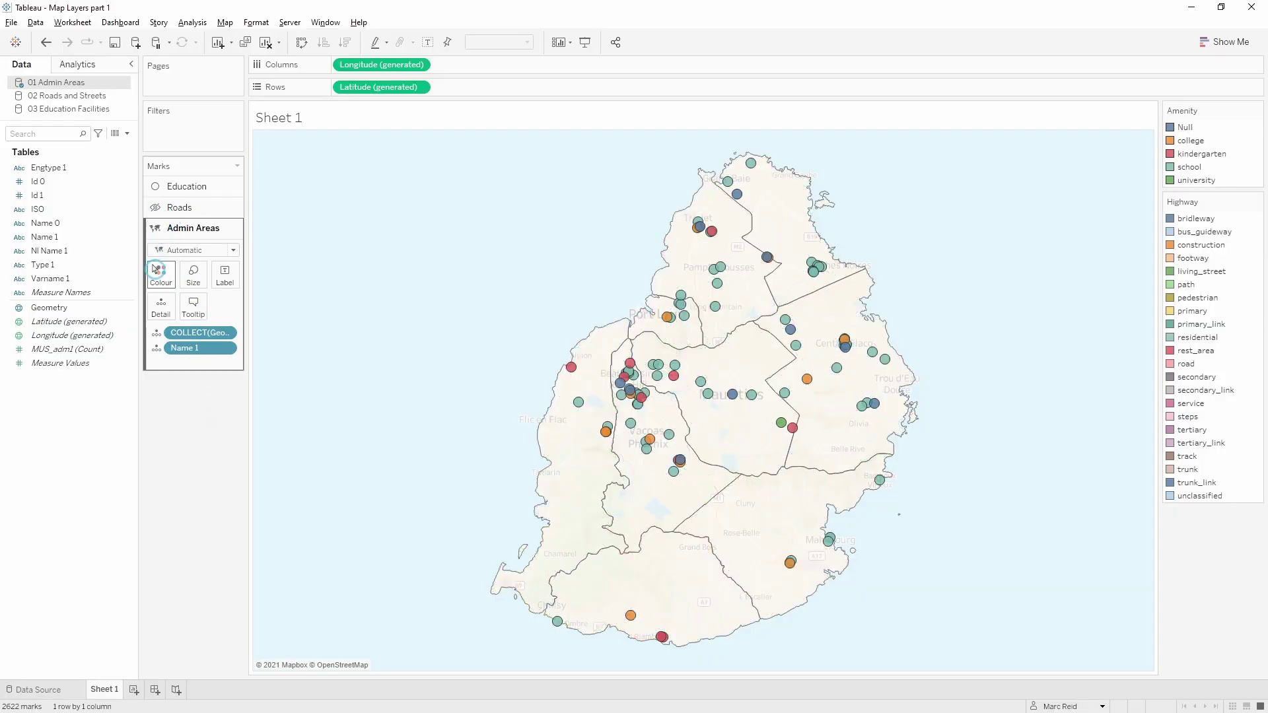
{"action": "left_click", "coordinate": [161, 274]}
{"action": "left_click", "coordinate": [216, 432]}
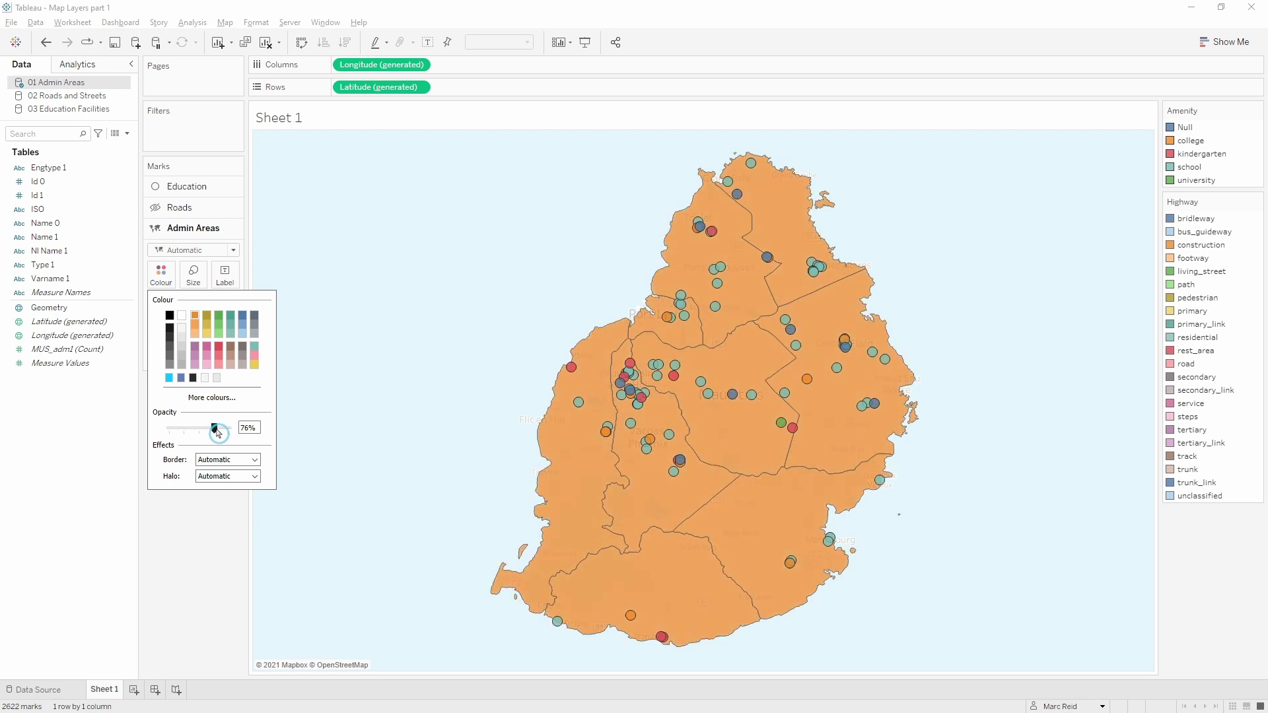
{"action": "left_click", "coordinate": [220, 537]}
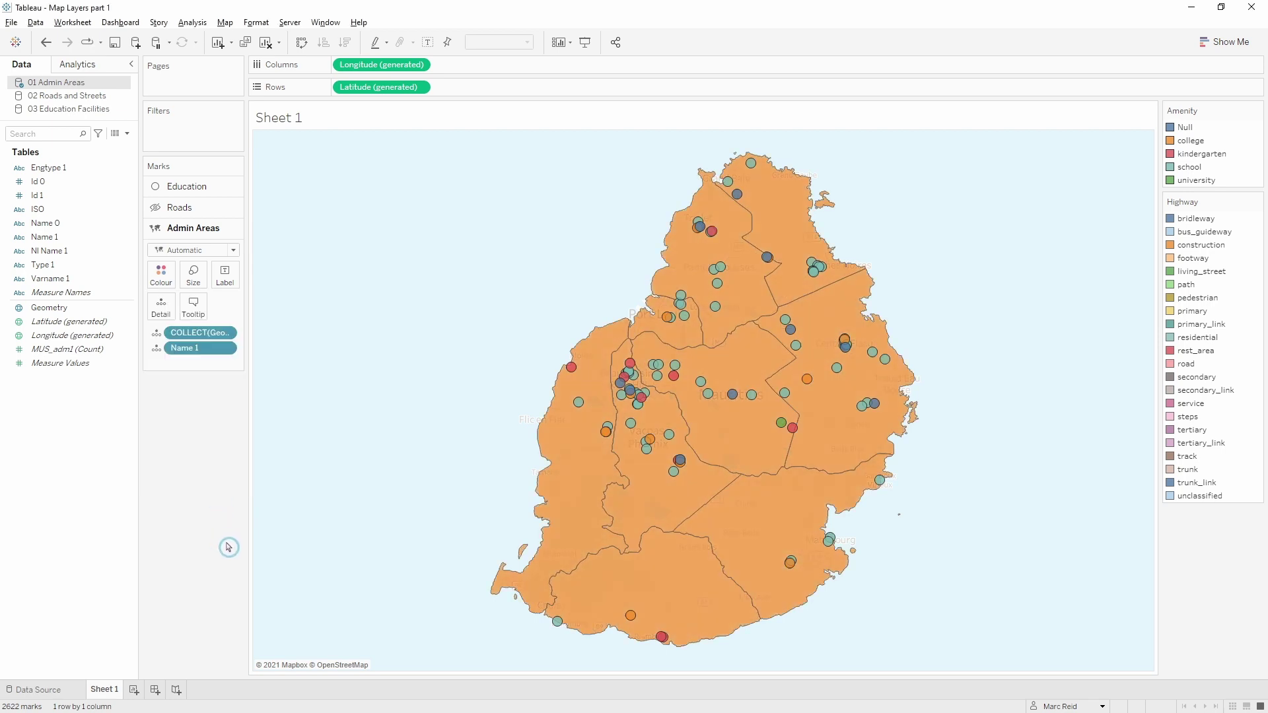
Select and deselect the Black River area on the map, and show a filter for the Name 1 field.
{"action": "left_click", "coordinate": [572, 449]}
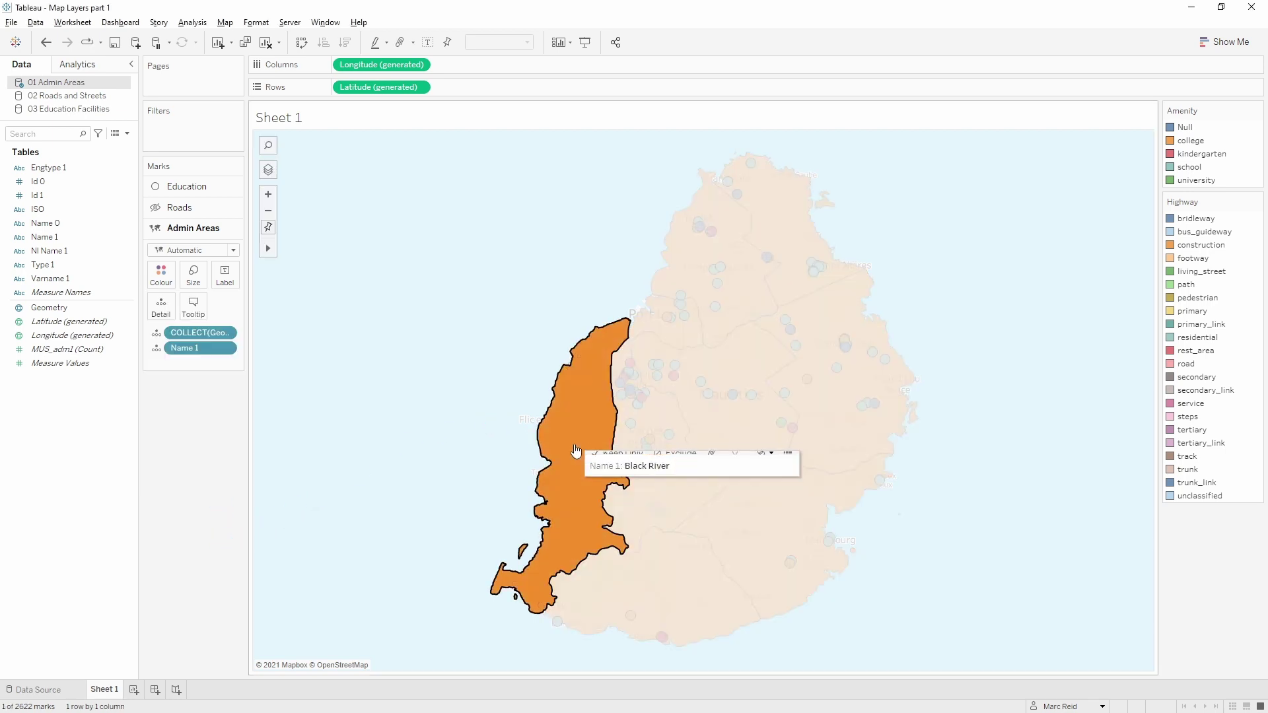
{"action": "left_click", "coordinate": [606, 586]}
{"action": "left_click", "coordinate": [79, 243]}
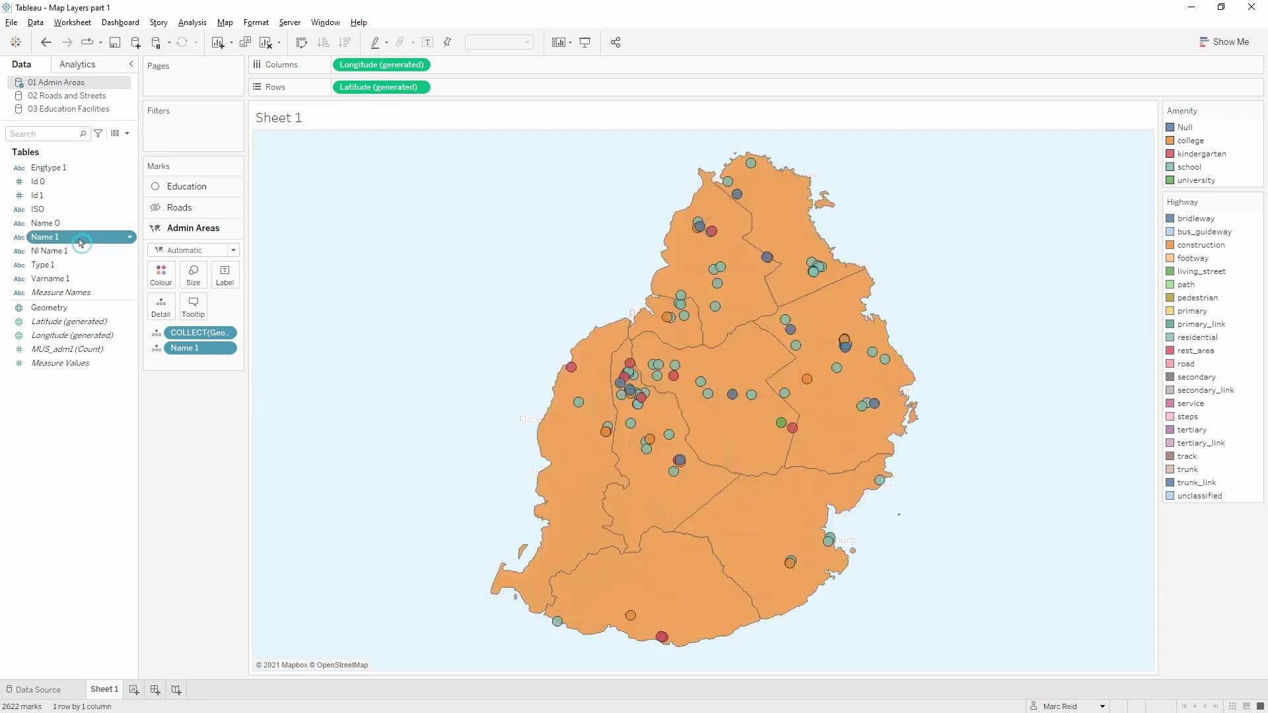
{"action": "right_click", "coordinate": [80, 243]}
{"action": "left_click", "coordinate": [113, 260]}
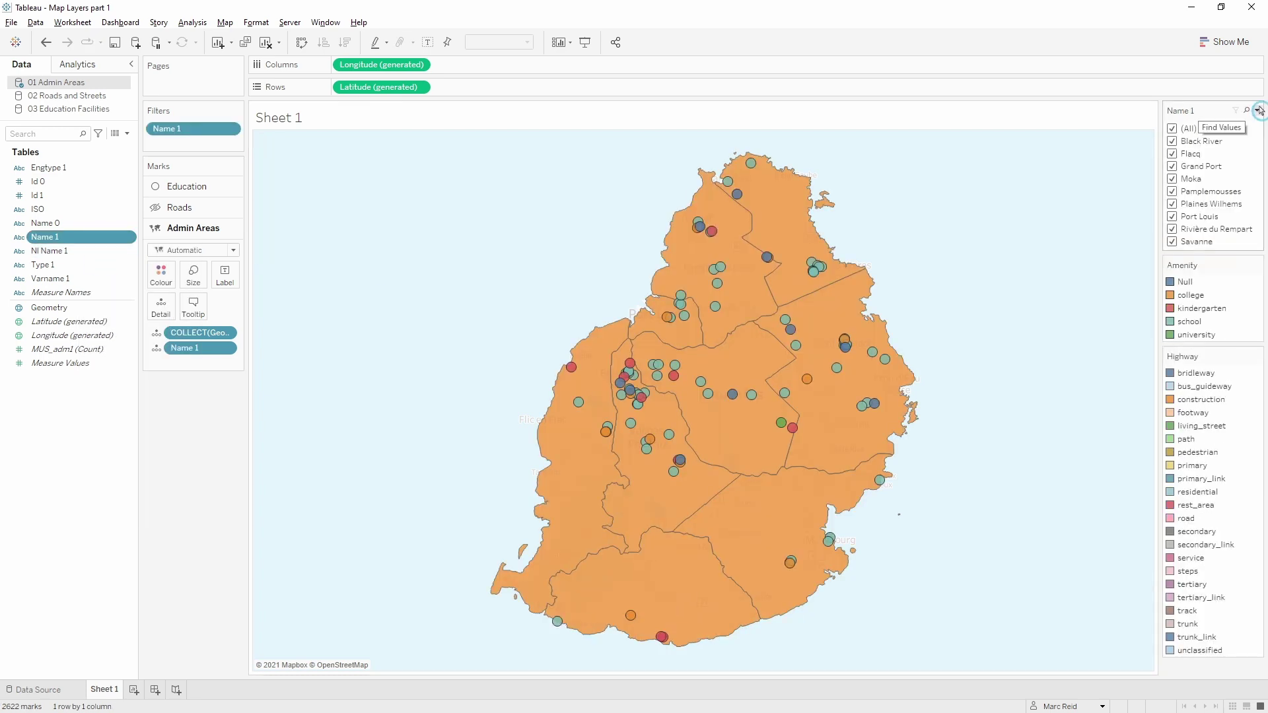
Change the Name 1 filter to a single-value list so only one admin area can be chosen.
{"action": "left_click", "coordinate": [1259, 110]}
{"action": "left_click", "coordinate": [1152, 239]}
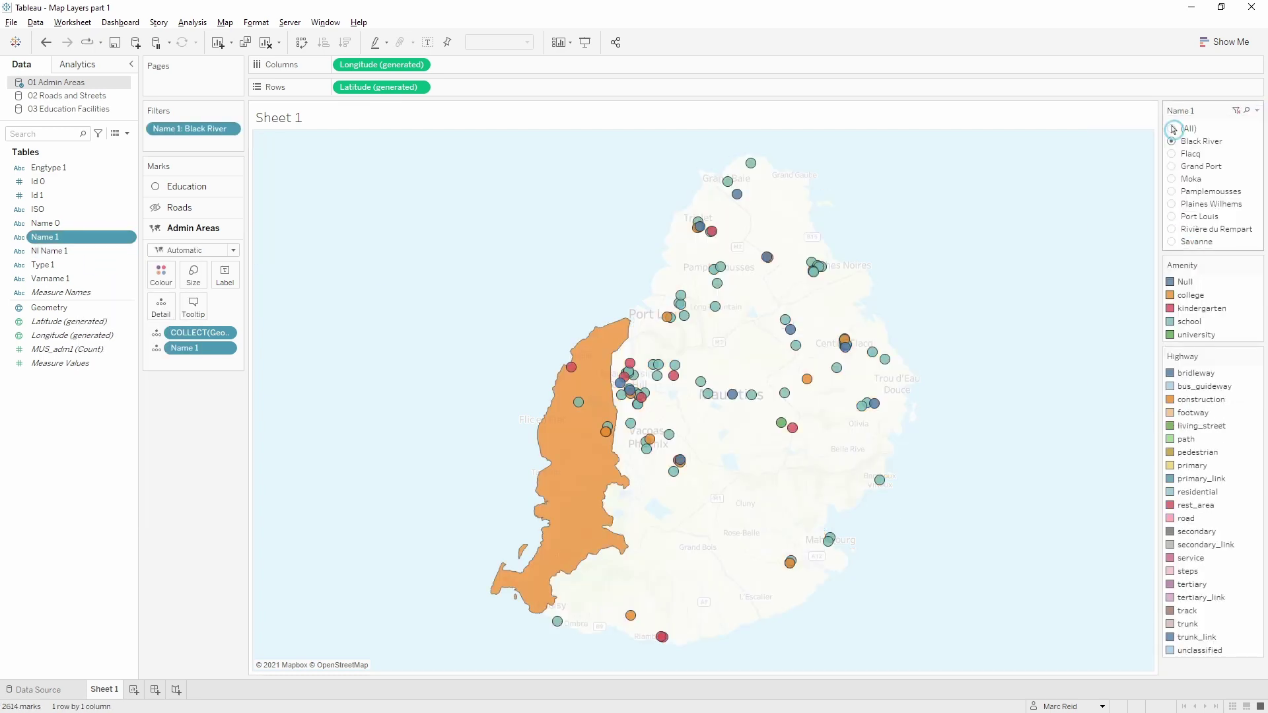
Filter the map to single admin areas in turn, including Black River, Flacq, Pamplemousses, Port Louis and Plaines Wilhems, and restore all areas.
{"action": "left_click", "coordinate": [1173, 129]}
{"action": "left_click", "coordinate": [1172, 153]}
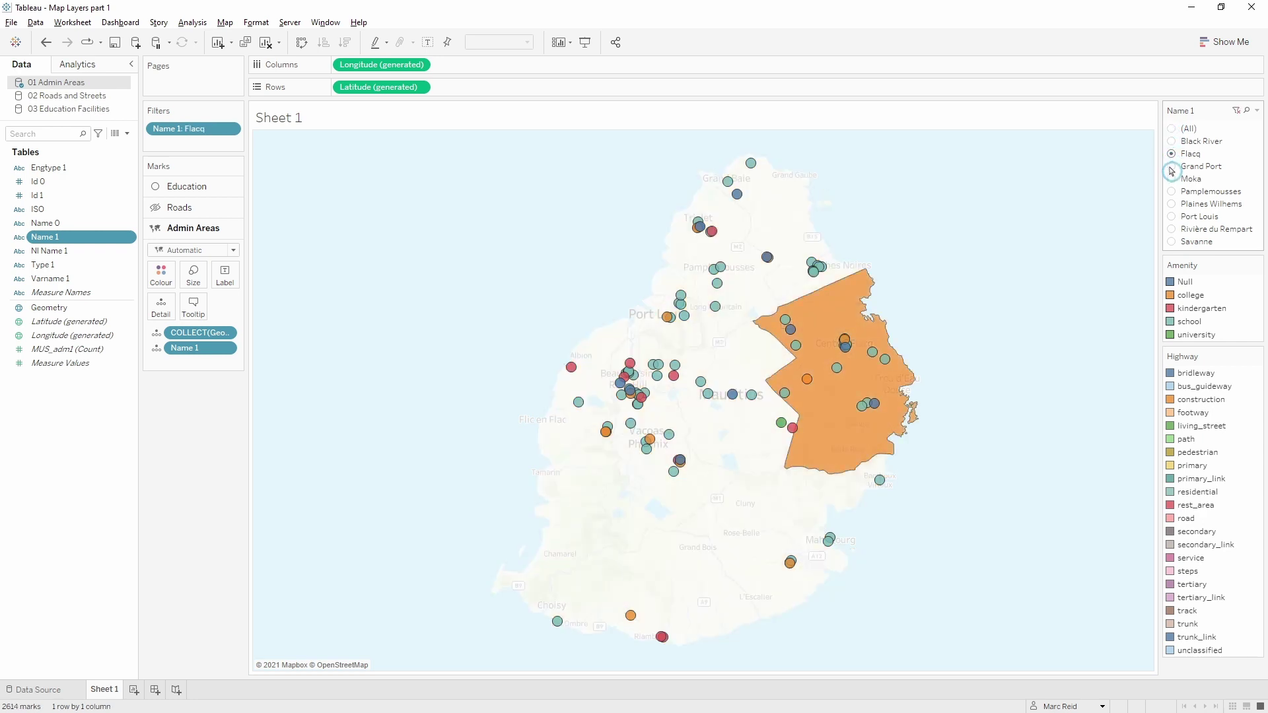
{"action": "left_click", "coordinate": [1171, 166]}
{"action": "left_click", "coordinate": [1172, 192]}
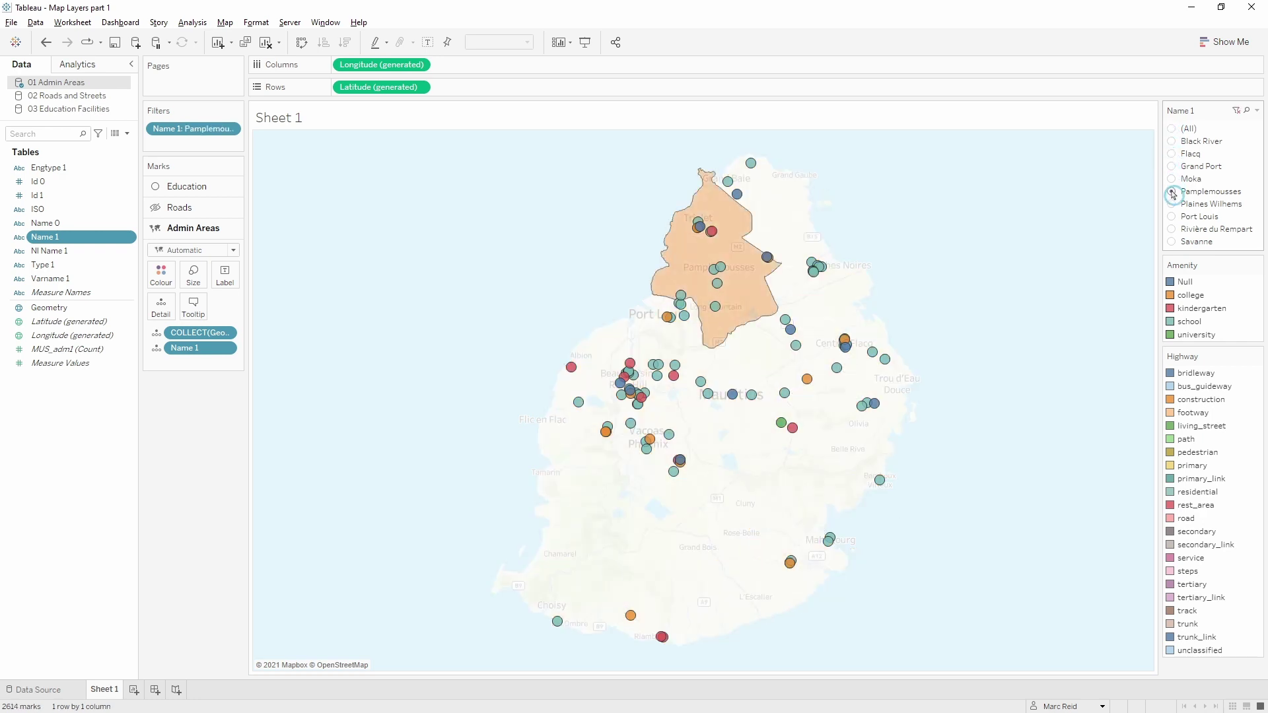
{"action": "left_click", "coordinate": [1173, 205]}
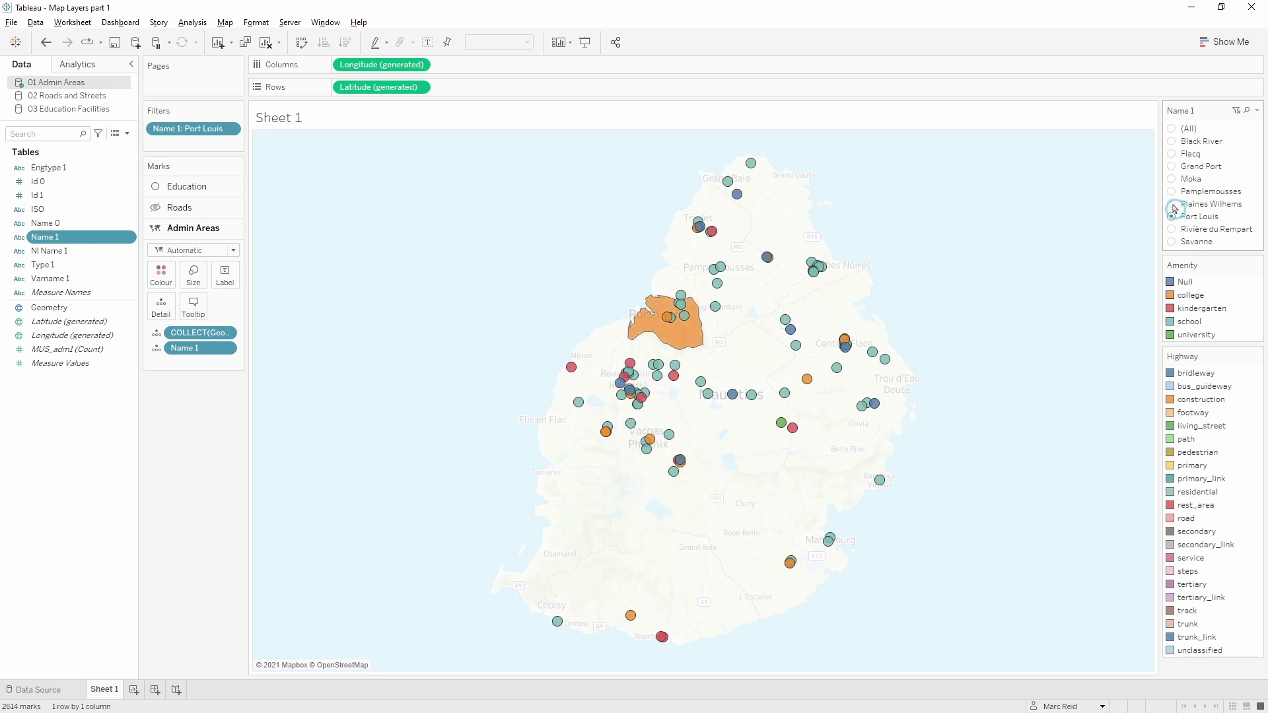
{"action": "left_click", "coordinate": [1173, 205]}
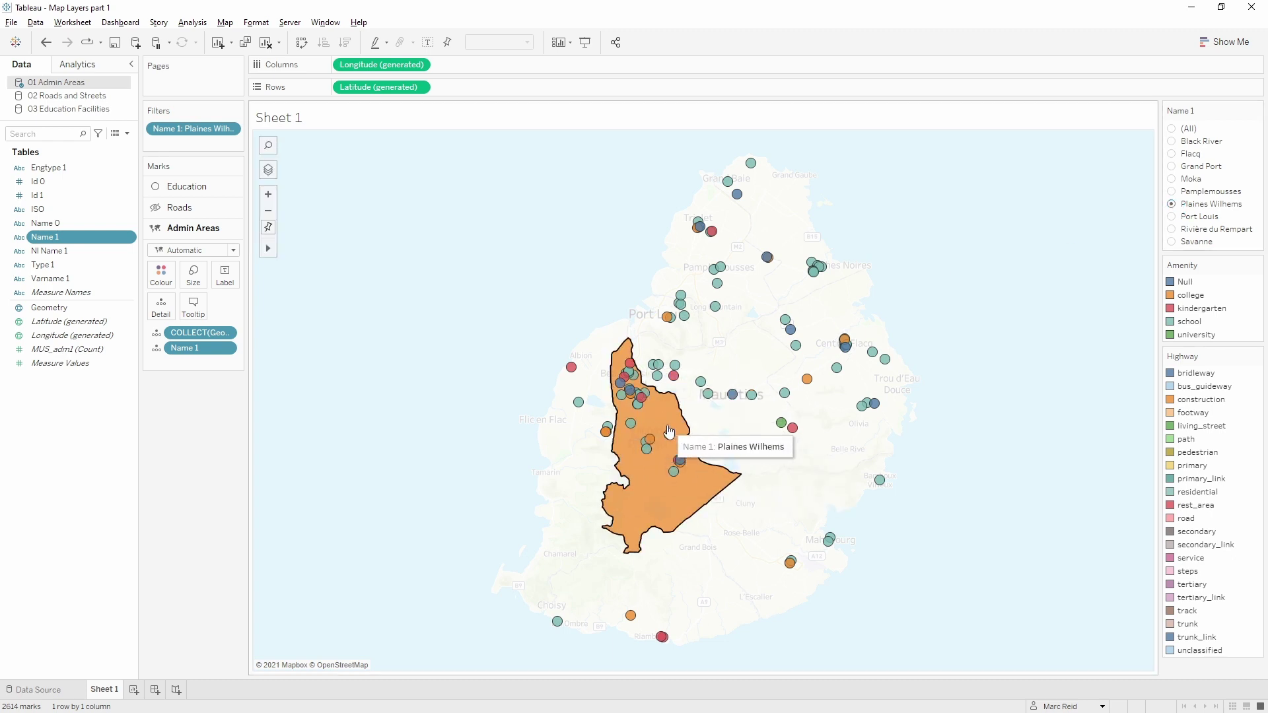
{"action": "left_click", "coordinate": [1172, 129]}
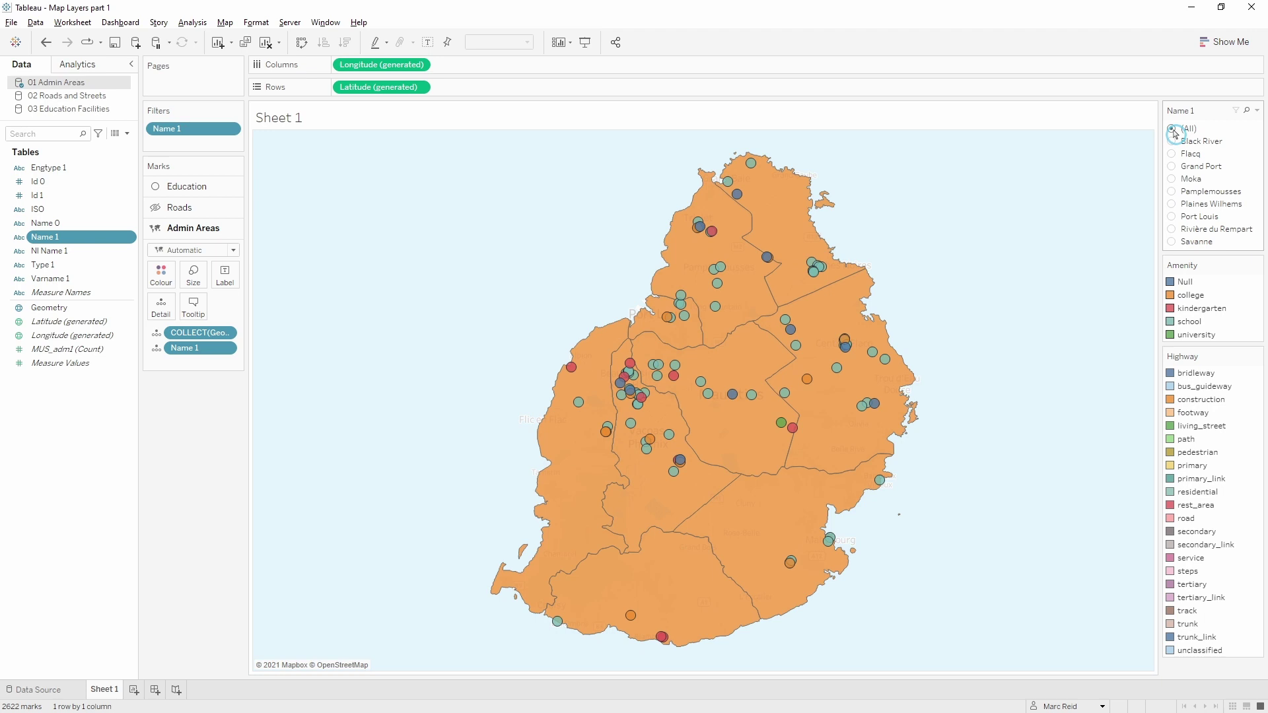